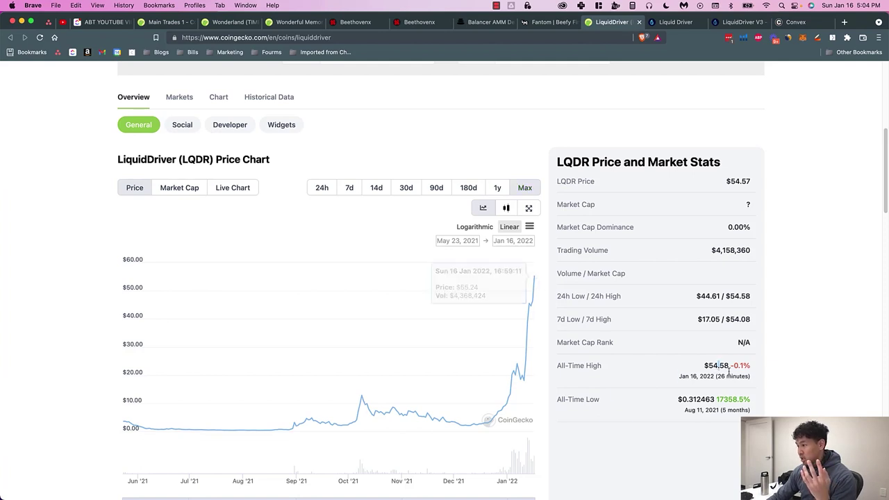
- Examine LQDR's all-time high in the market stats and the latest point on its price chart
{"action": "left_click_drag", "start_coordinate": [699, 368], "coordinate": [739, 376]}
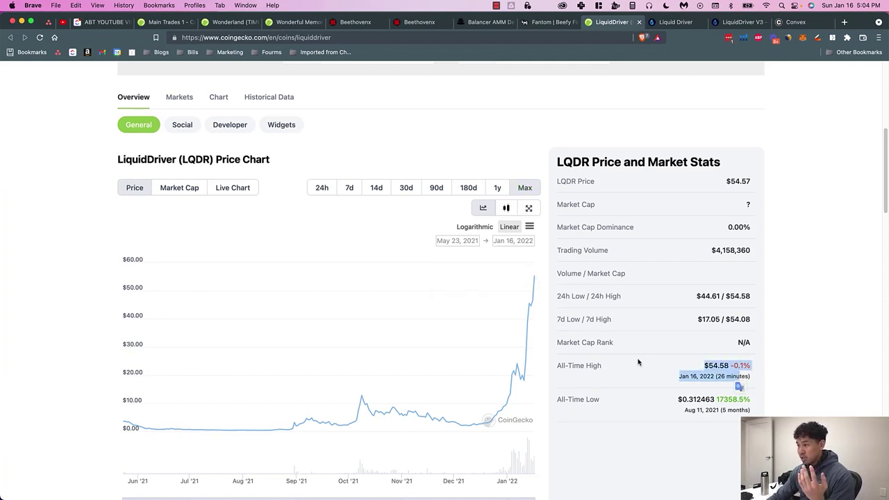
{"action": "left_click", "coordinate": [535, 281]}
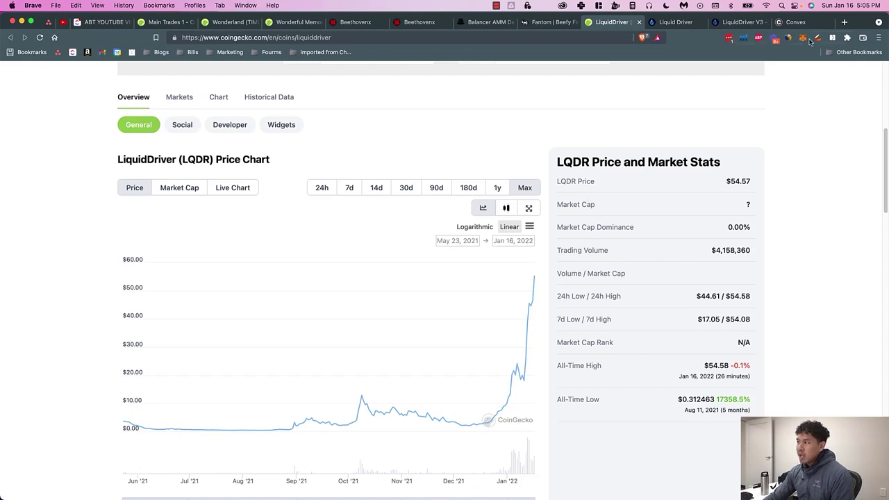
- Review Convex's staking page, covering CRV conversion, the Curve LP pools, CVX staking and the SushiSwap liquidity pools
{"action": "left_click", "coordinate": [801, 26]}
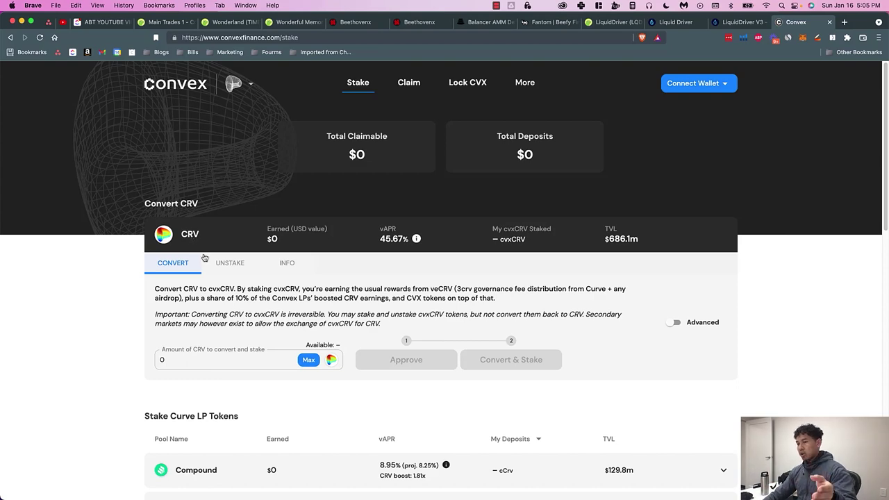
{"action": "scroll", "coordinate": [329, 299], "scroll_direction": "down", "scroll_amount": 1}
{"action": "scroll", "coordinate": [329, 299], "scroll_direction": "down", "scroll_amount": 5}
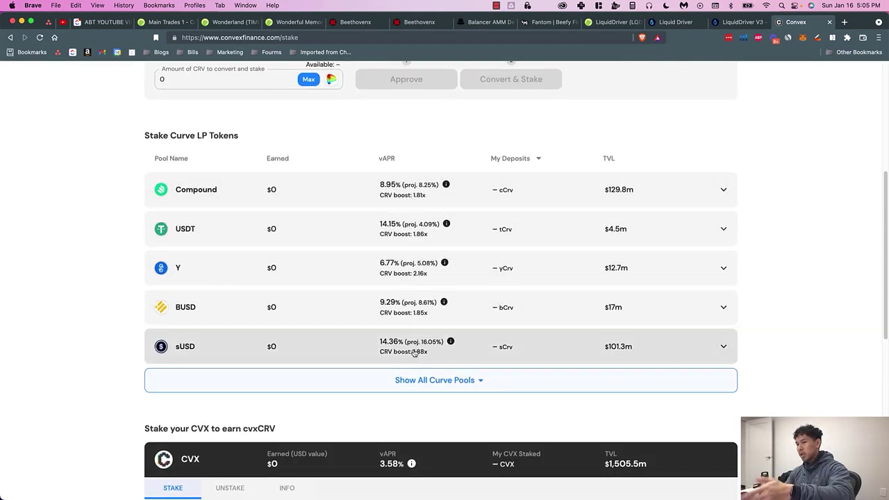
{"action": "scroll", "coordinate": [409, 329], "scroll_direction": "down", "scroll_amount": 7}
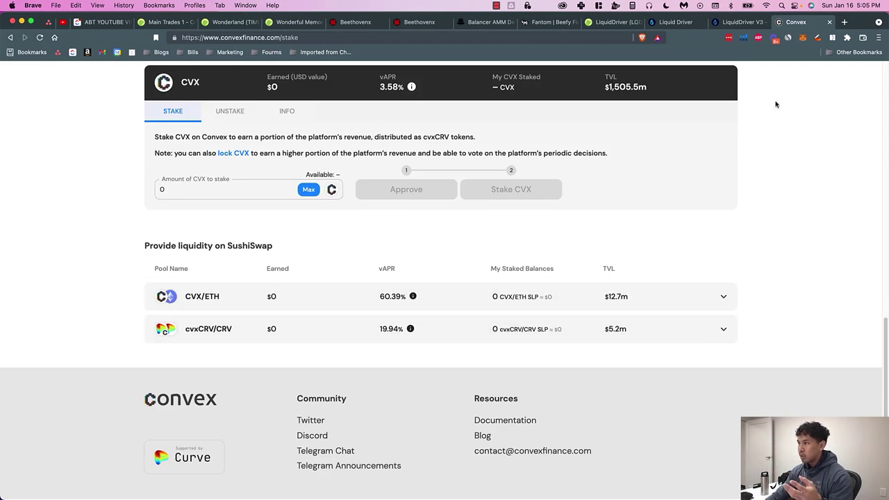
- Open Liquid Driver's farms page and survey its SpiritSwap, Spooky Island and Beethoven-X farm sections
{"action": "left_click", "coordinate": [683, 26]}
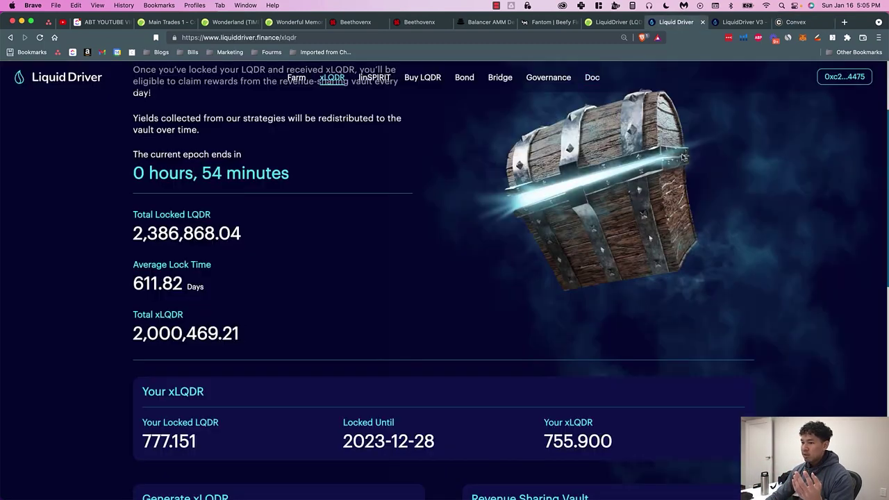
{"action": "left_click", "coordinate": [738, 22]}
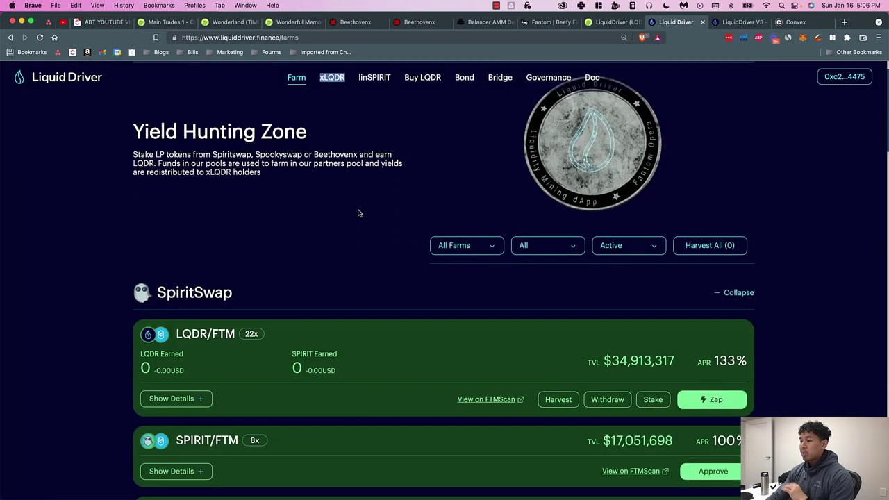
{"action": "scroll", "coordinate": [358, 213], "scroll_direction": "down", "scroll_amount": 3}
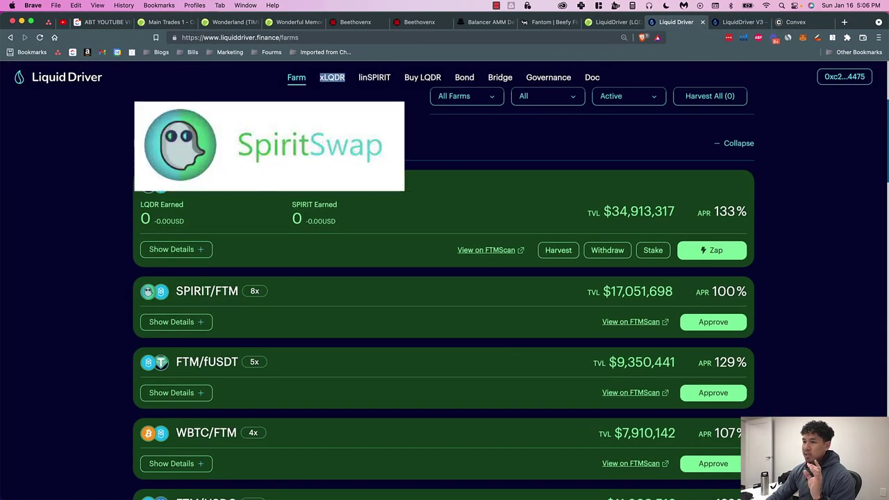
{"action": "scroll", "coordinate": [199, 270], "scroll_direction": "down", "scroll_amount": 20}
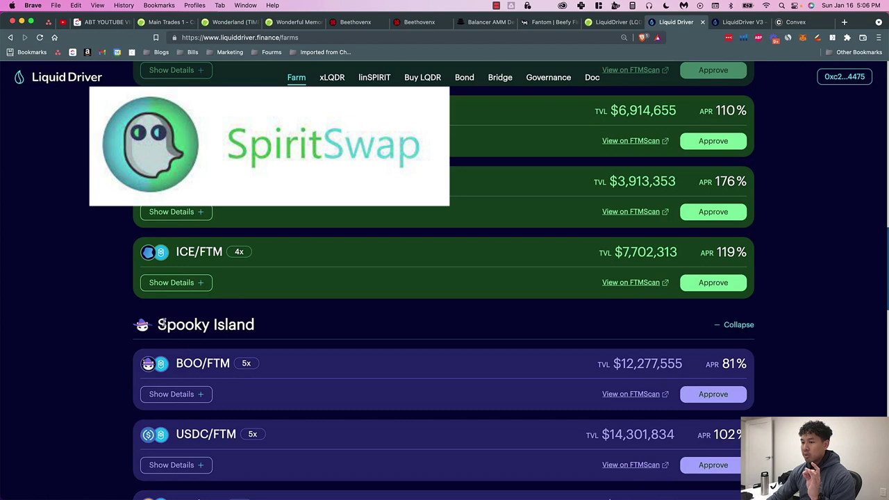
{"action": "left_click_drag", "start_coordinate": [161, 323], "coordinate": [255, 312]}
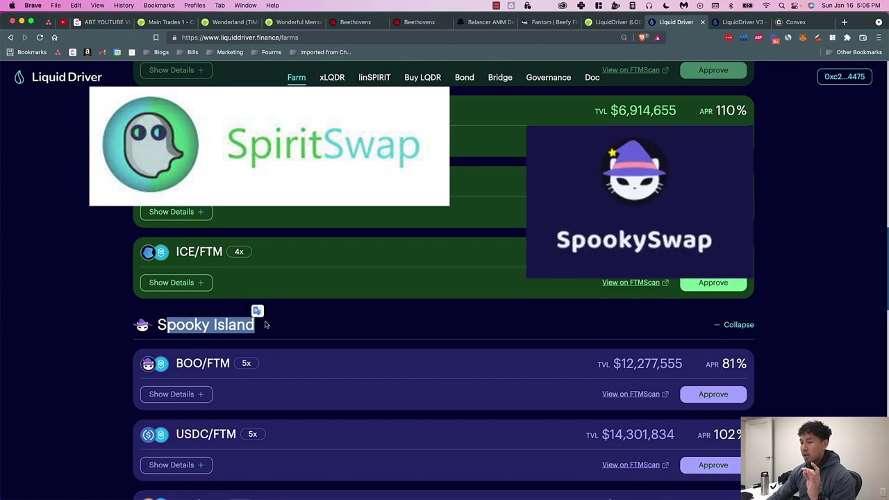
{"action": "left_click", "coordinate": [343, 322]}
{"action": "scroll", "coordinate": [159, 307], "scroll_direction": "down", "scroll_amount": 5}
{"action": "scroll", "coordinate": [160, 307], "scroll_direction": "down", "scroll_amount": 10}
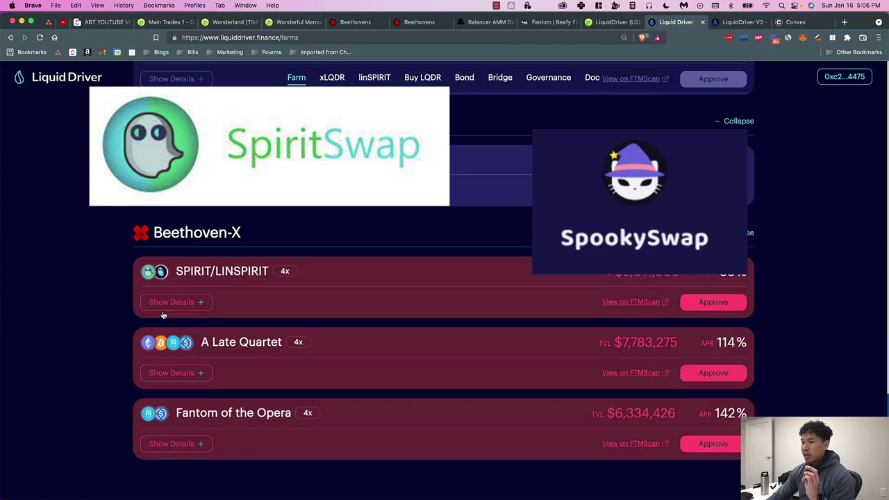
{"action": "left_click_drag", "start_coordinate": [153, 233], "coordinate": [256, 237]}
{"action": "scroll", "coordinate": [264, 241], "scroll_direction": "up", "scroll_amount": 15}
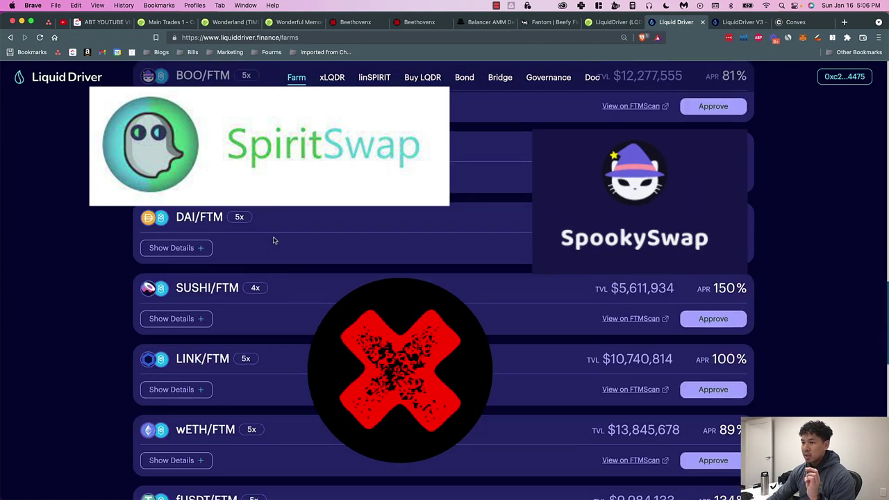
{"action": "scroll", "coordinate": [189, 375], "scroll_direction": "up", "scroll_amount": 4}
{"action": "scroll", "coordinate": [191, 330], "scroll_direction": "down", "scroll_amount": 15}
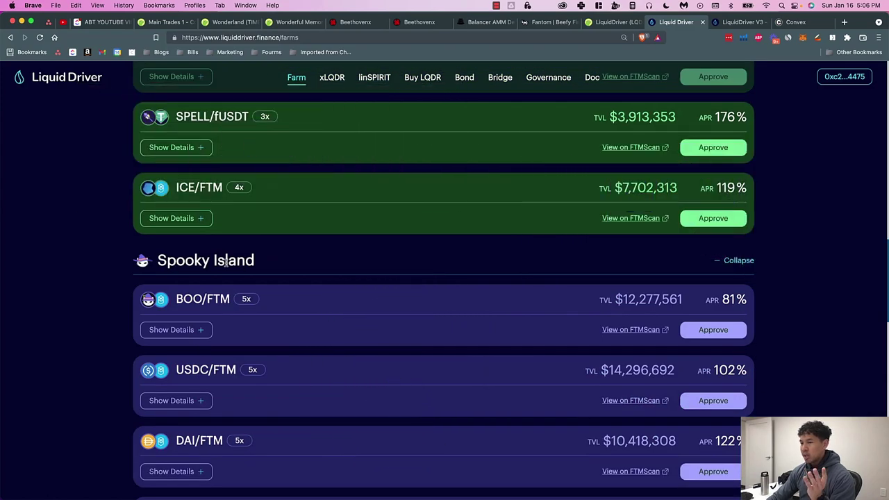
- Revisit the Spooky Island heading and compare the pools listed in the SpiritSwap section
{"action": "left_click_drag", "start_coordinate": [225, 262], "coordinate": [269, 265]}
{"action": "left_click_drag", "start_coordinate": [156, 261], "coordinate": [212, 242]}
{"action": "left_click", "coordinate": [211, 260]}
{"action": "scroll", "coordinate": [252, 276], "scroll_direction": "up", "scroll_amount": 4}
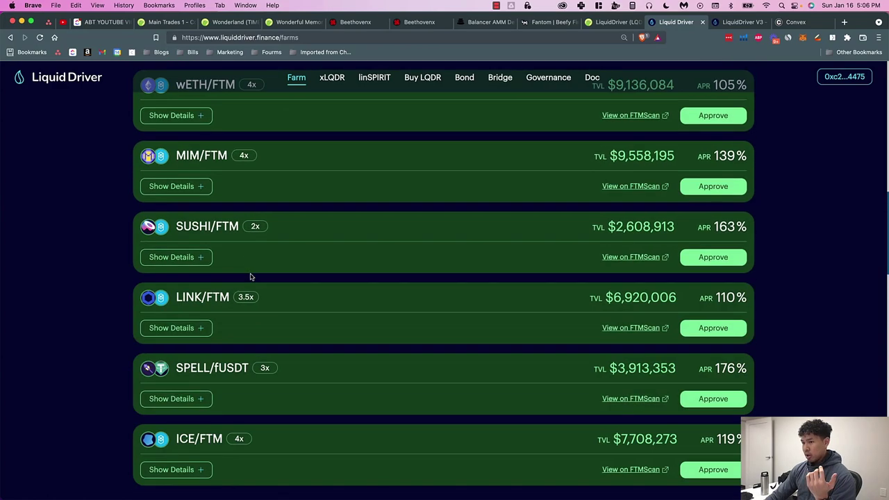
{"action": "scroll", "coordinate": [252, 277], "scroll_direction": "up", "scroll_amount": 10}
{"action": "scroll", "coordinate": [251, 276], "scroll_direction": "down", "scroll_amount": 6}
{"action": "scroll", "coordinate": [222, 306], "scroll_direction": "up", "scroll_amount": 6}
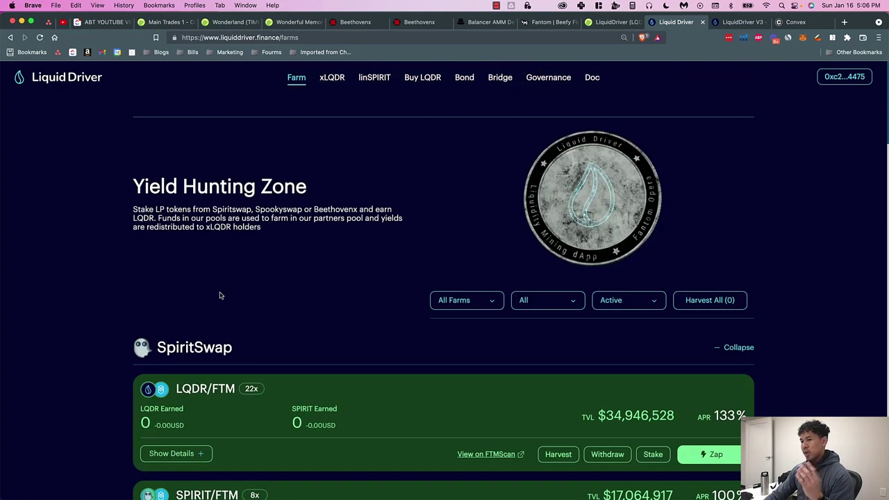
{"action": "scroll", "coordinate": [234, 315], "scroll_direction": "down", "scroll_amount": 6}
{"action": "scroll", "coordinate": [234, 316], "scroll_direction": "down", "scroll_amount": 15}
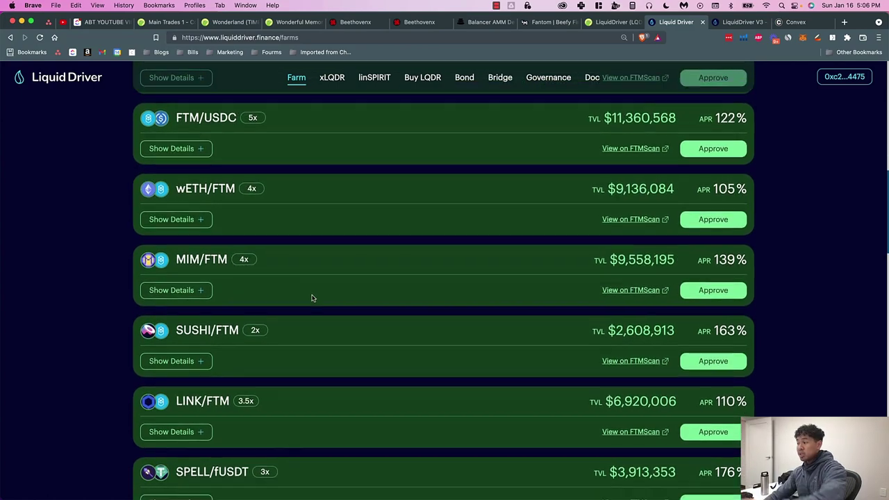
{"action": "scroll", "coordinate": [277, 318], "scroll_direction": "down", "scroll_amount": 5}
{"action": "scroll", "coordinate": [356, 317], "scroll_direction": "up", "scroll_amount": 20}
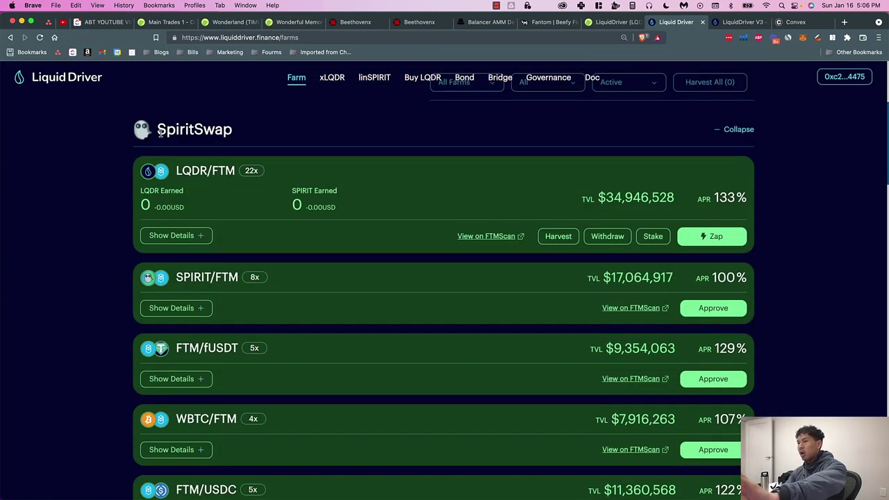
- Examine the LQDR/FTM pool under SpiritSwap and highlight its APR
{"action": "left_click_drag", "start_coordinate": [159, 132], "coordinate": [239, 134]}
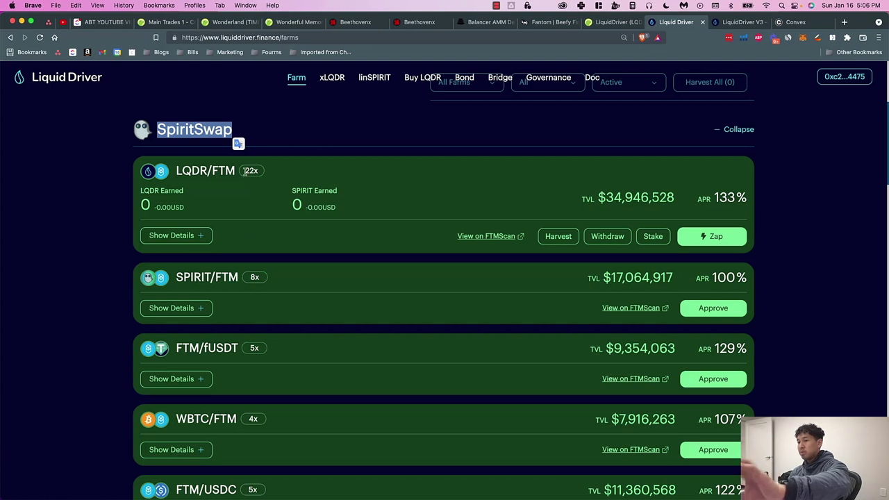
{"action": "left_click_drag", "start_coordinate": [192, 173], "coordinate": [235, 173]}
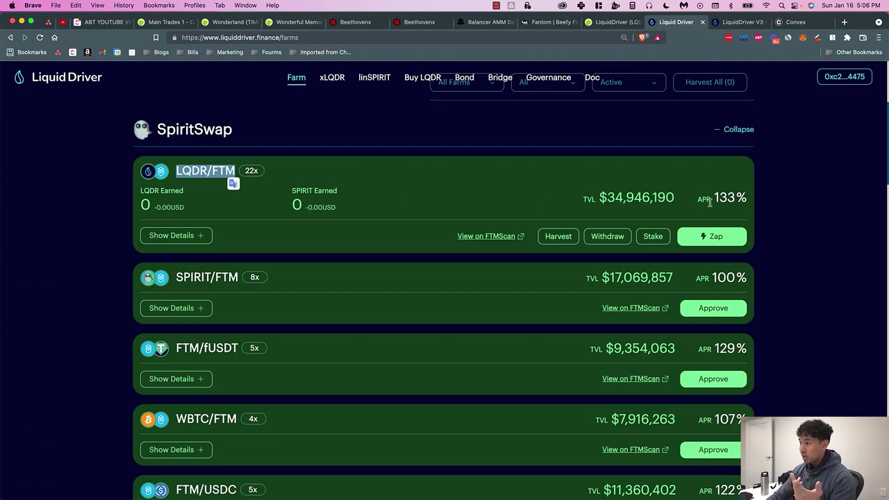
{"action": "left_click_drag", "start_coordinate": [710, 198], "coordinate": [747, 199]}
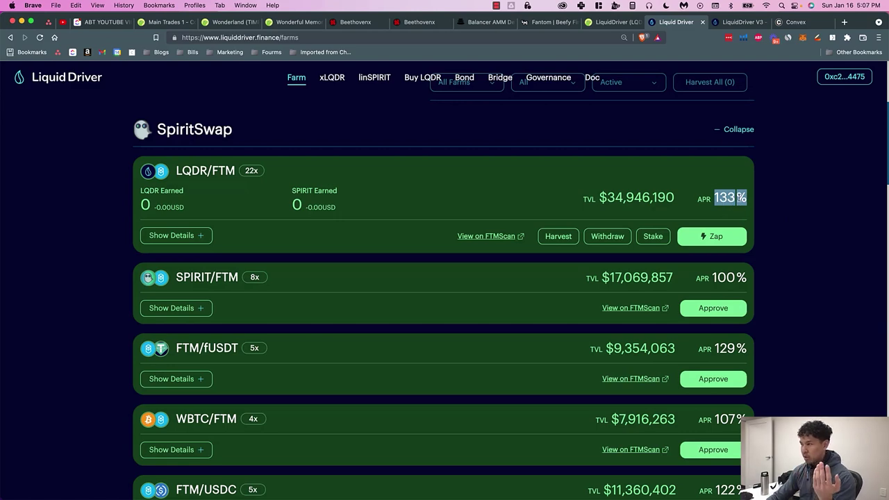
- Check the APRs of the BOO/FTM pool in Spooky Island and the SPIRIT/LINSPIRIT pool in Beethoven-X
{"action": "scroll", "coordinate": [530, 284], "scroll_direction": "down", "scroll_amount": 10}
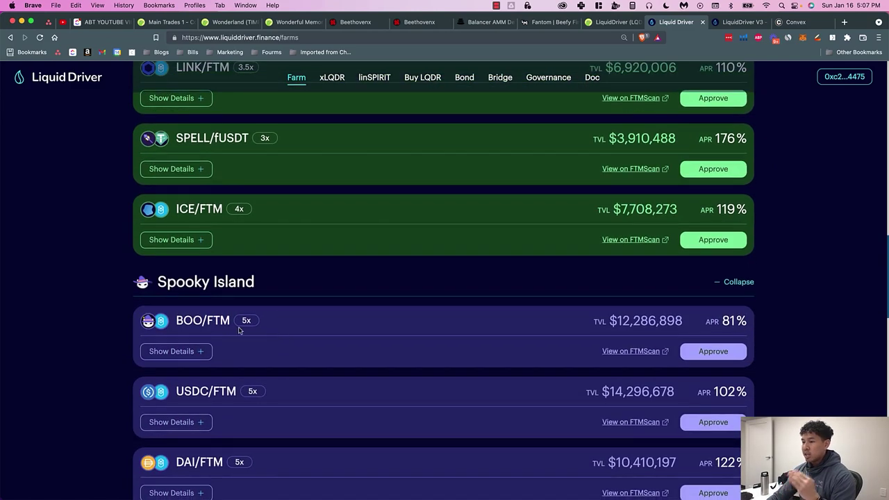
{"action": "left_click_drag", "start_coordinate": [724, 319], "coordinate": [752, 327]}
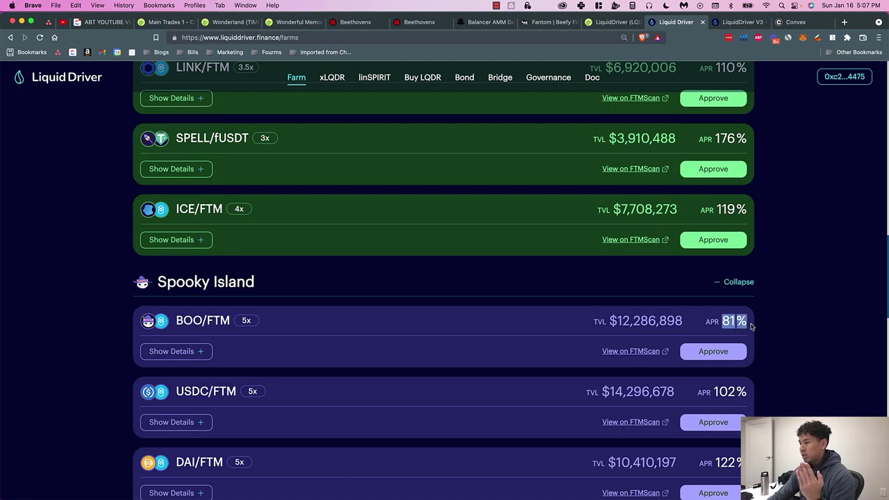
{"action": "scroll", "coordinate": [528, 359], "scroll_direction": "down", "scroll_amount": 12}
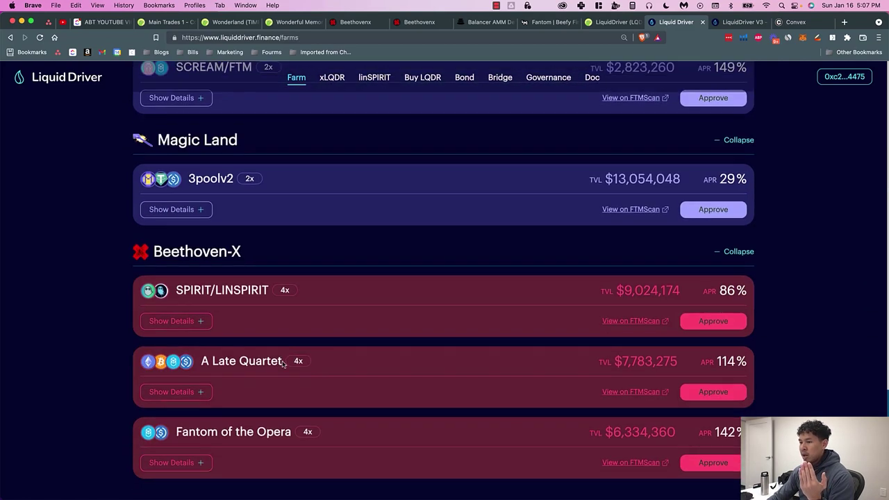
{"action": "mouse_move", "coordinate": [727, 295]}
{"action": "left_mouse_down"}
{"action": "mouse_move", "coordinate": [753, 295]}
{"action": "mouse_move", "coordinate": [712, 290]}
{"action": "left_mouse_up"}
{"action": "left_click", "coordinate": [735, 292]}
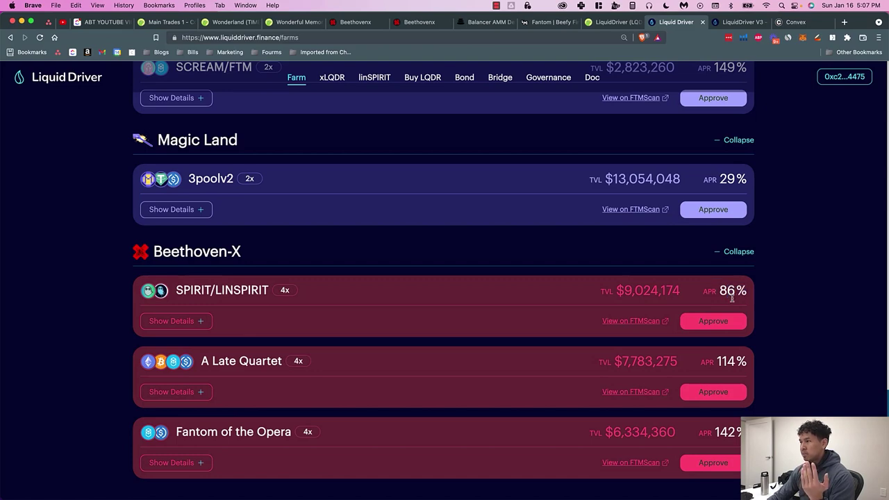
{"action": "scroll", "coordinate": [769, 302], "scroll_direction": "up", "scroll_amount": 15}
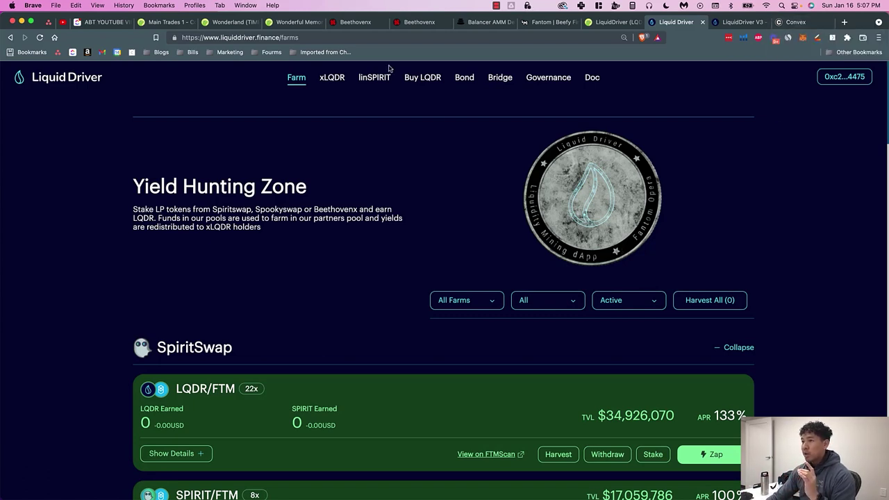
- Open the Convex Finance (CVX) page on CoinGecko and inspect its price chart over the Max range
{"action": "left_click", "coordinate": [295, 22]}
{"action": "left_click", "coordinate": [710, 181]}
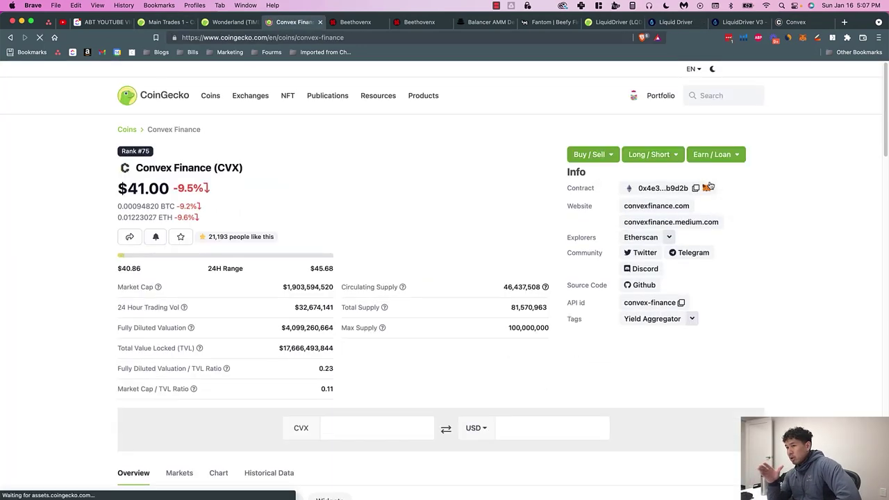
{"action": "scroll", "coordinate": [502, 312], "scroll_direction": "down", "scroll_amount": 5}
{"action": "left_click", "coordinate": [528, 254]}
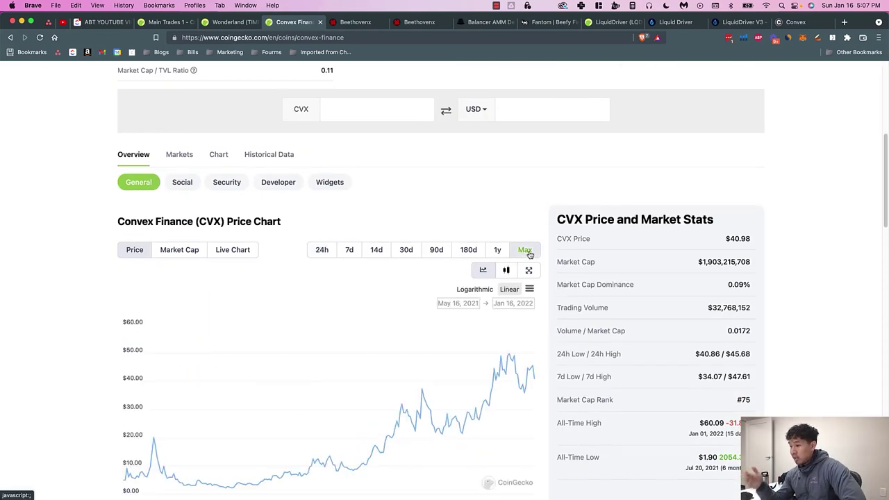
{"action": "scroll", "coordinate": [312, 333], "scroll_direction": "down", "scroll_amount": 2}
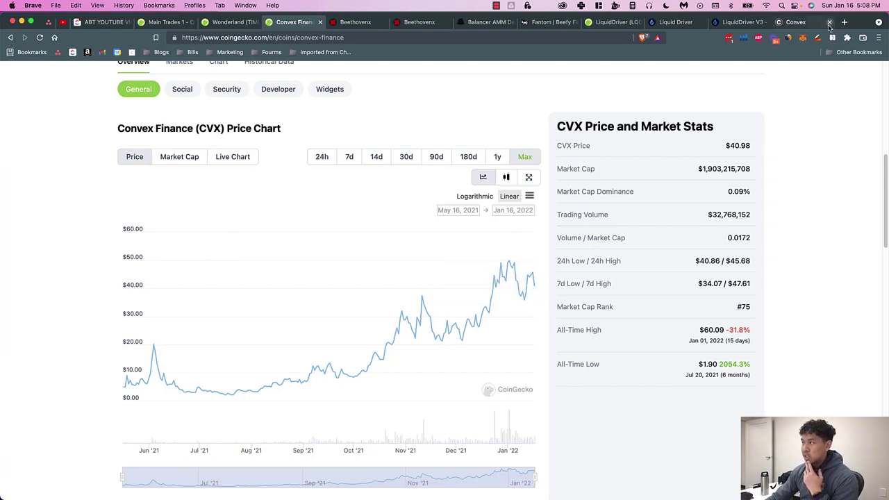
{"action": "mouse_move", "coordinate": [529, 282]}
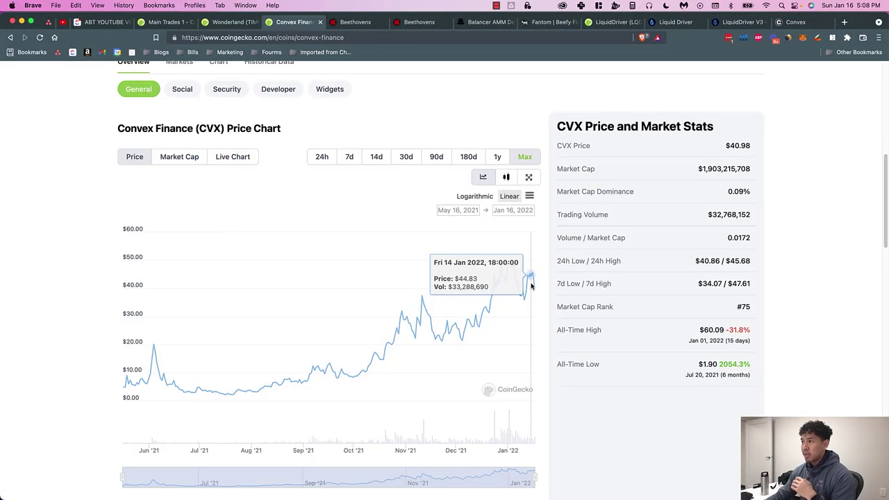
- Return to Liquid Driver and open the xLQDR page to read about its revenue-sharing vault
{"action": "left_click", "coordinate": [676, 26]}
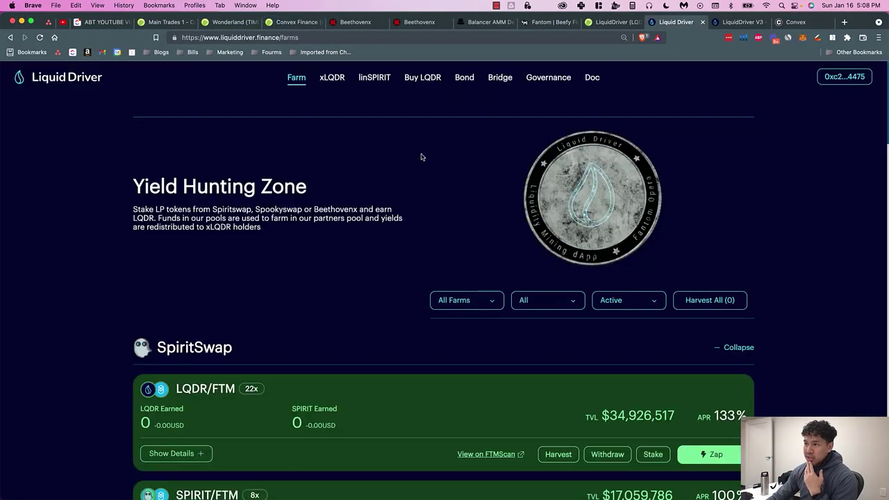
{"action": "left_click", "coordinate": [333, 81]}
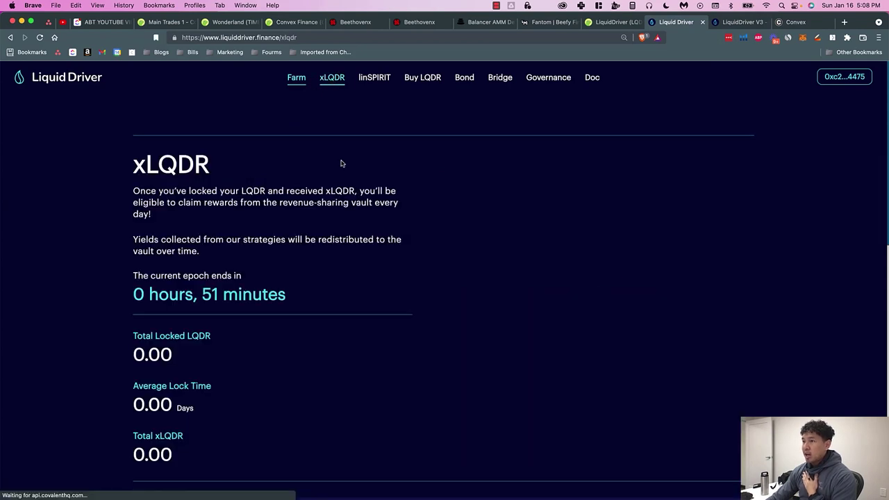
{"action": "left_click_drag", "start_coordinate": [134, 165], "coordinate": [213, 169]}
{"action": "left_click_drag", "start_coordinate": [130, 170], "coordinate": [141, 166]}
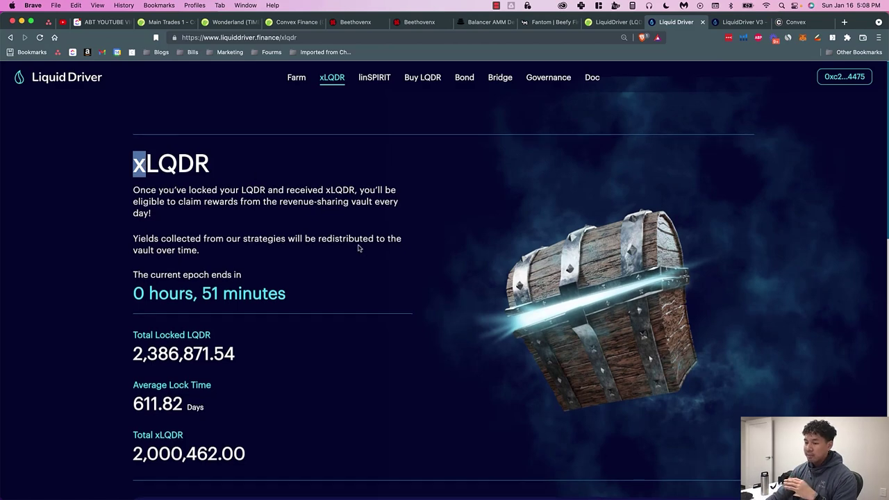
- Copy the locked LQDR amount from the Your xLQDR section
{"action": "scroll", "coordinate": [357, 248], "scroll_direction": "down", "scroll_amount": 5}
{"action": "left_click_drag", "start_coordinate": [203, 287], "coordinate": [138, 284]}
{"action": "key", "text": "super+c"}
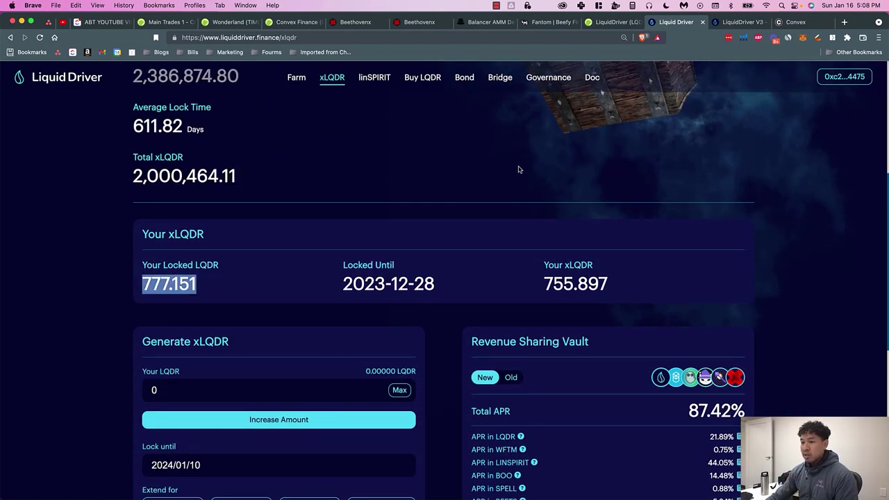
- Convert the copied 777.151 LQDR to USD with the converter on CoinGecko's LiquidDriver page
{"action": "left_click", "coordinate": [611, 22]}
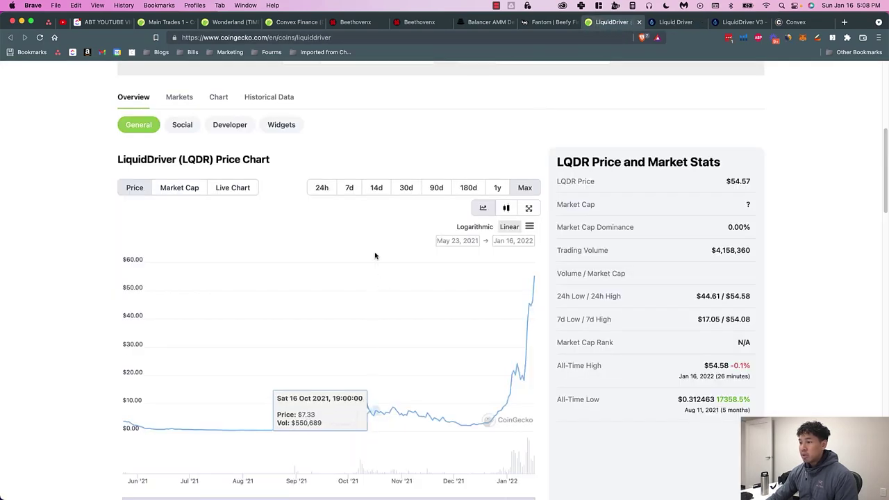
{"action": "scroll", "coordinate": [375, 209], "scroll_direction": "up", "scroll_amount": 4}
{"action": "left_click", "coordinate": [412, 313]}
{"action": "key", "text": "super+v"}
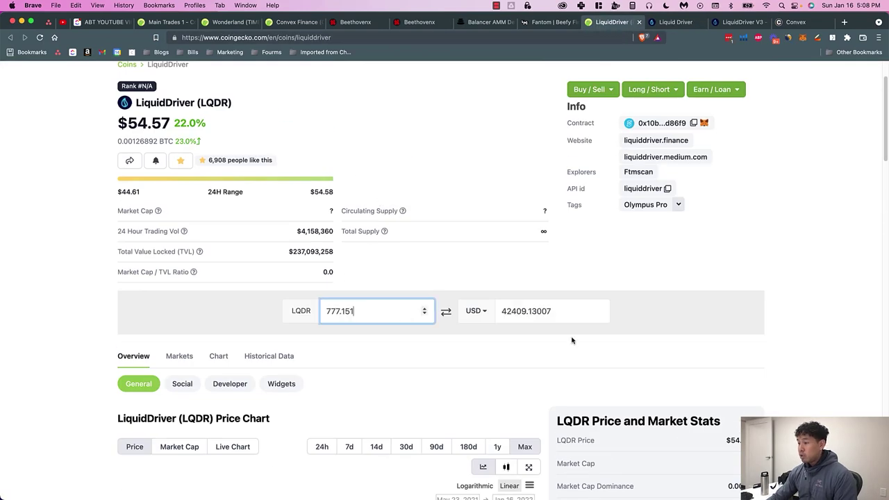
- Inspect the LQDR price chart on CoinGecko and calculate 42409/25 in the system-wide search
{"action": "scroll", "coordinate": [395, 413], "scroll_direction": "down", "scroll_amount": 6}
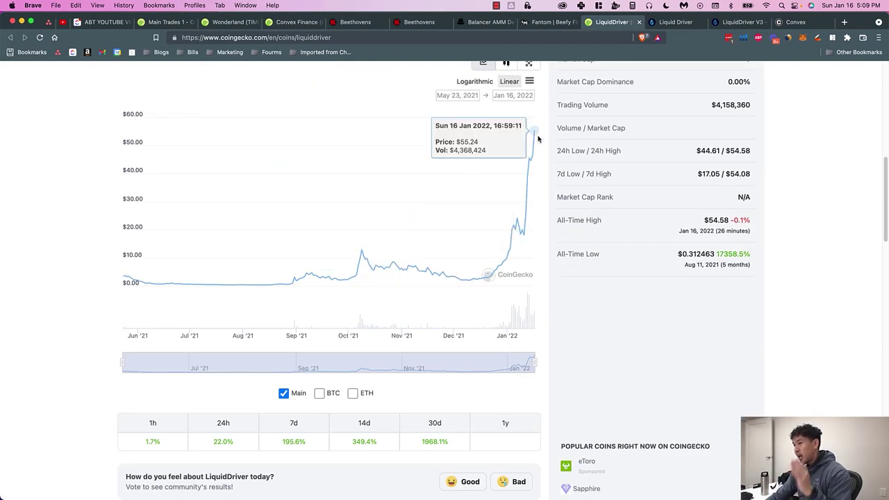
{"action": "scroll", "coordinate": [524, 281], "scroll_direction": "up", "scroll_amount": 3}
{"action": "key", "text": "super+space"}
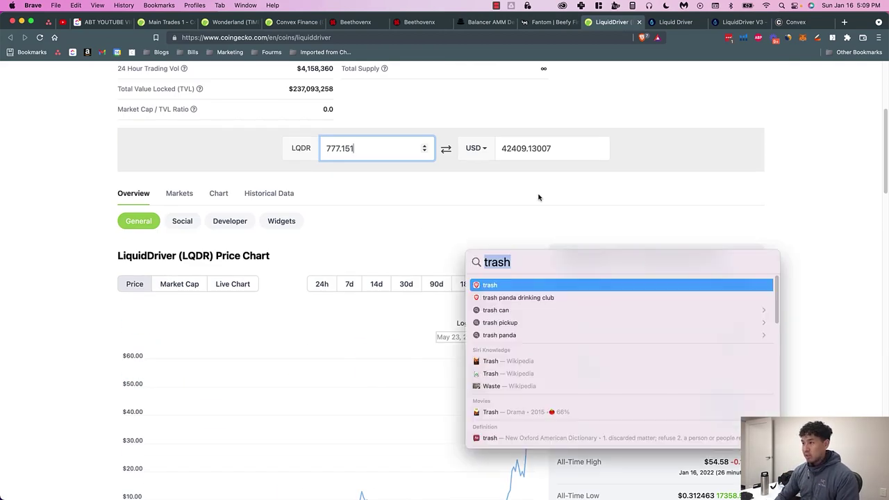
{"action": "type", "text": "42409/25"}
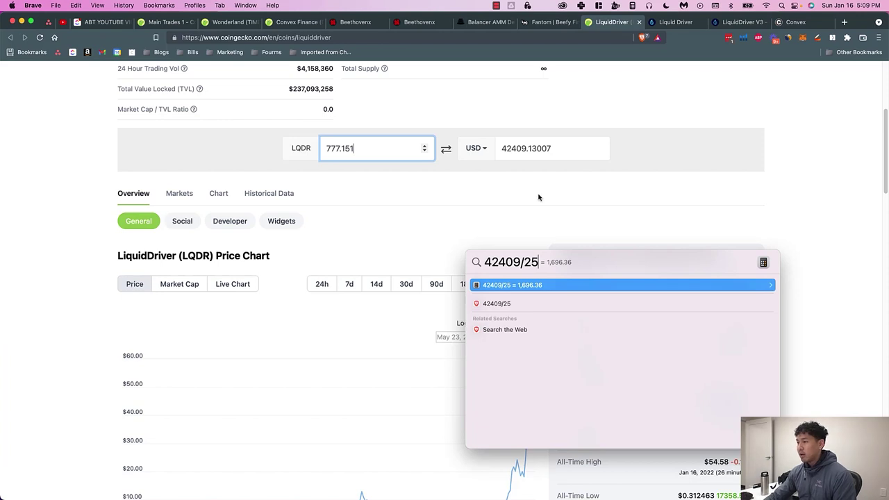
{"action": "key", "text": "Escape"}
{"action": "scroll", "coordinate": [523, 214], "scroll_direction": "down", "scroll_amount": 3}
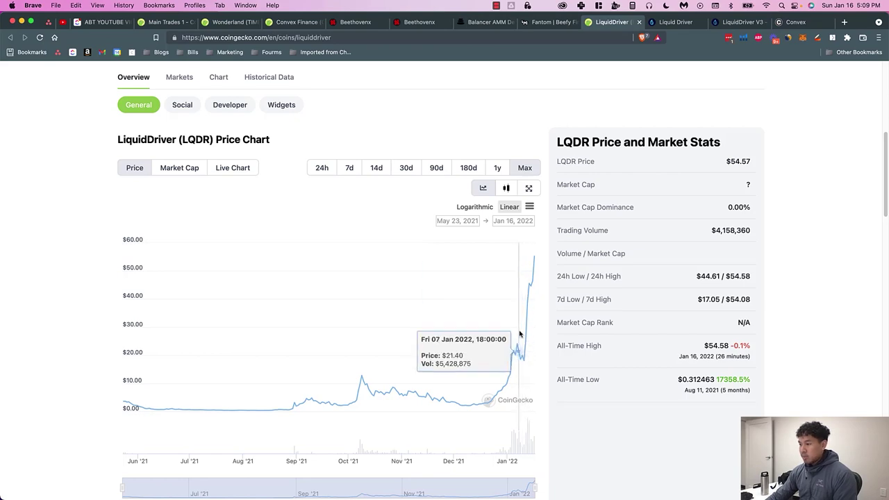
- Return to Liquid Driver's xLQDR page and set the lock-until date under Generate xLQDR to 2024/01/15
{"action": "left_click", "coordinate": [675, 22]}
{"action": "scroll", "coordinate": [530, 220], "scroll_direction": "down", "scroll_amount": 5}
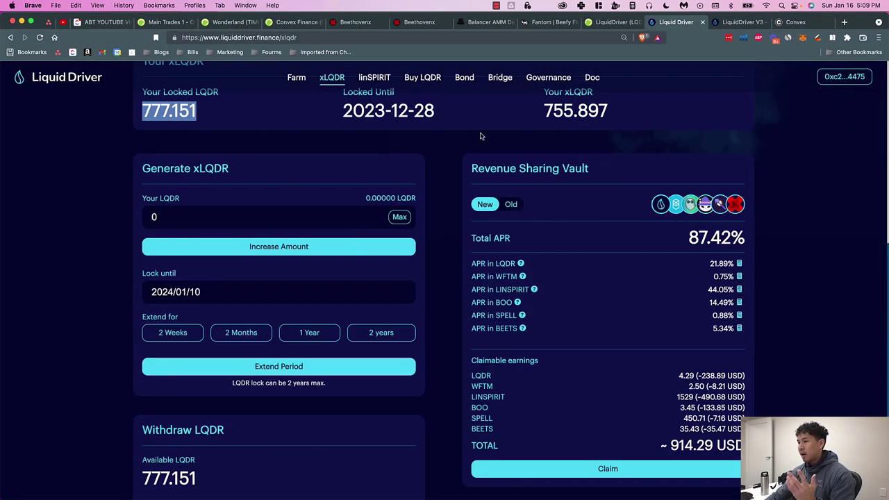
{"action": "scroll", "coordinate": [462, 208], "scroll_direction": "up", "scroll_amount": 1}
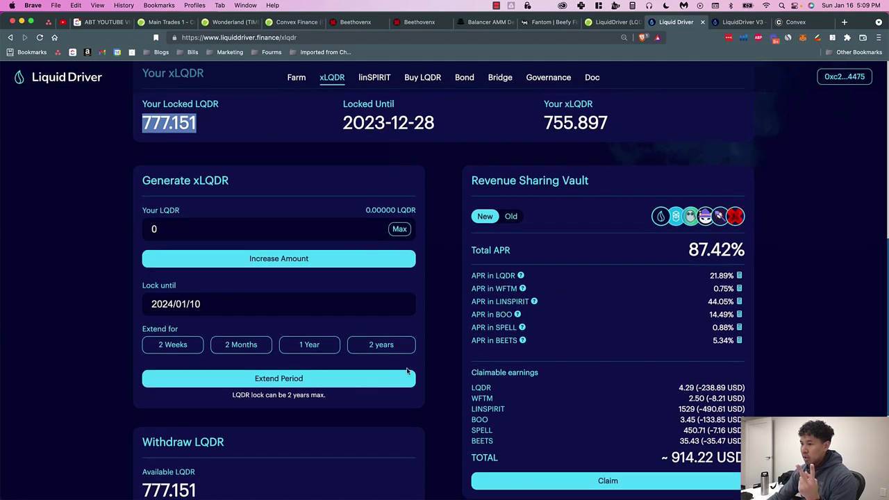
{"action": "left_click", "coordinate": [319, 304]}
{"action": "left_click_drag", "start_coordinate": [406, 319], "coordinate": [476, 316]}
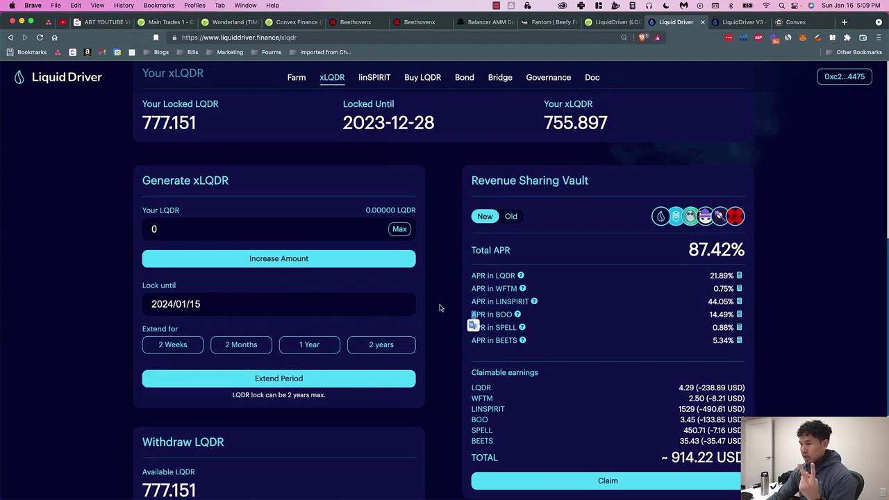
- Examine the Total APR and the claimable earnings per token in the Revenue Sharing Vault
{"action": "left_click_drag", "start_coordinate": [687, 255], "coordinate": [747, 251]}
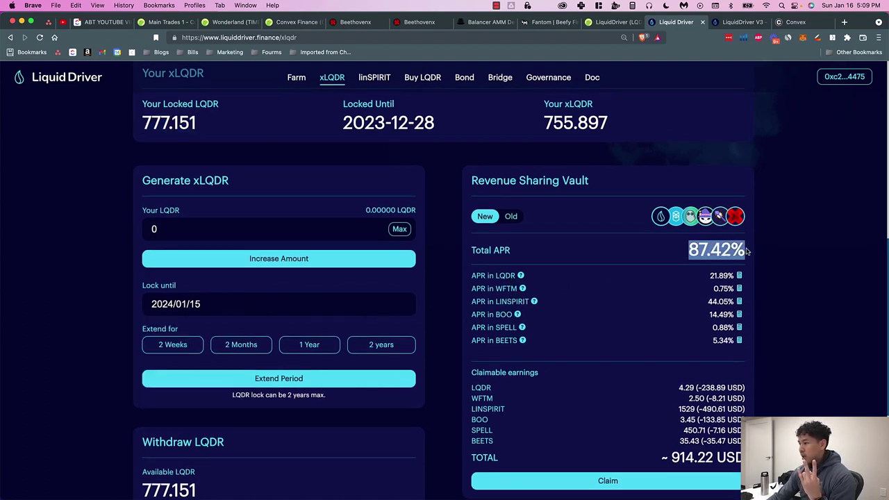
{"action": "left_click", "coordinate": [675, 254]}
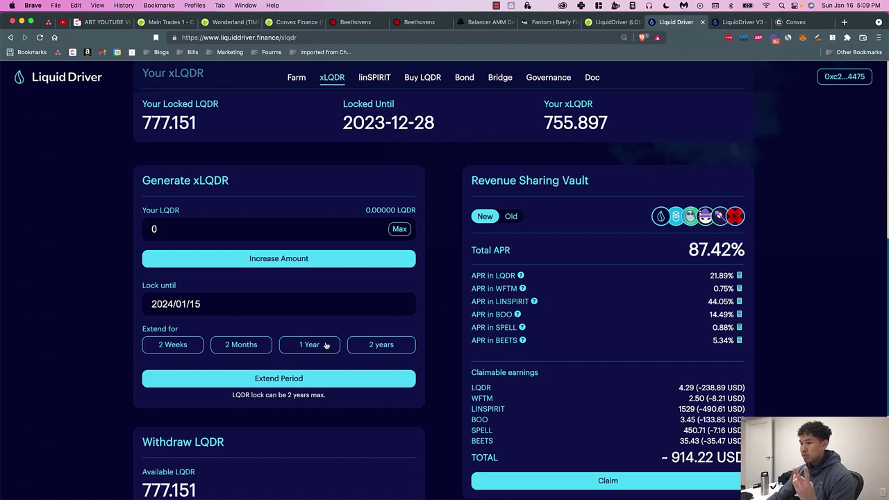
{"action": "left_click_drag", "start_coordinate": [690, 249], "coordinate": [738, 254]}
{"action": "double_click", "coordinate": [739, 254]}
{"action": "left_click", "coordinate": [742, 254]}
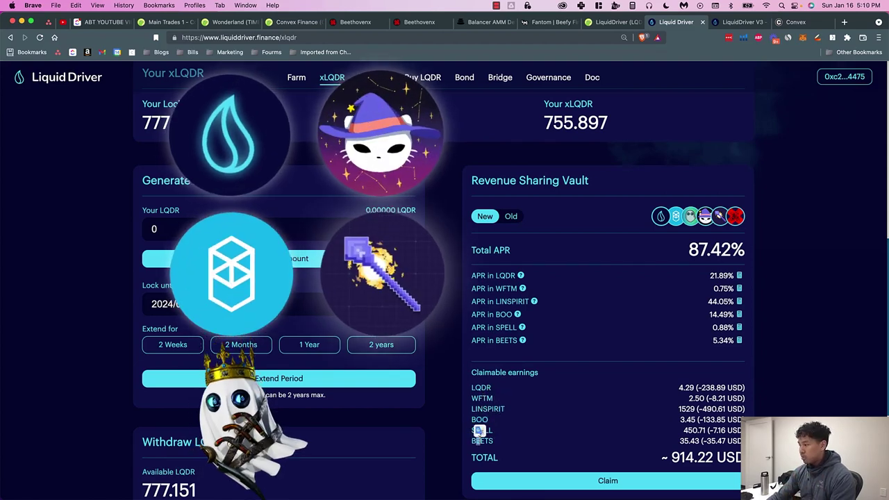
{"action": "left_click_drag", "start_coordinate": [480, 430], "coordinate": [694, 410]}
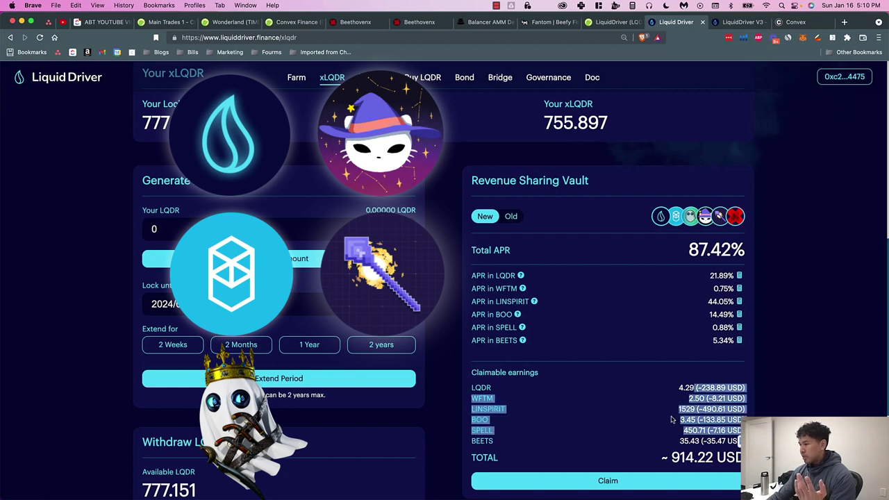
{"action": "left_click", "coordinate": [585, 383]}
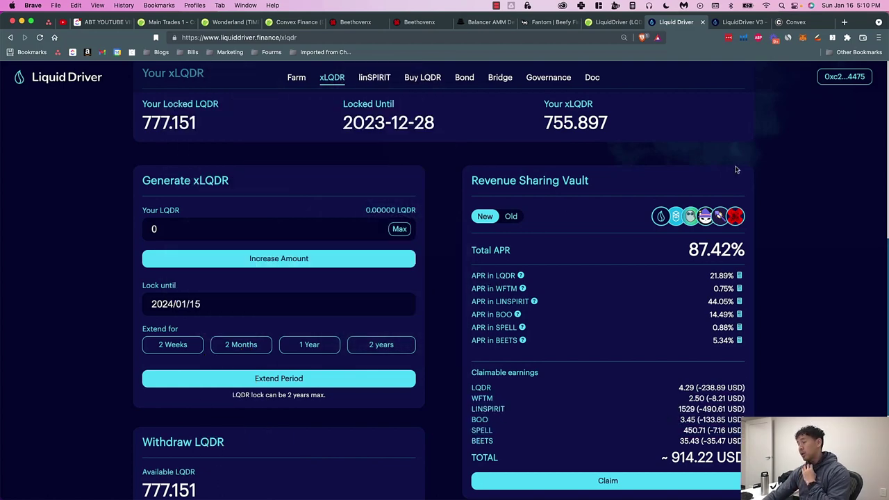
- Try to claim the accumulated earnings from the Revenue Sharing Vault
{"action": "scroll", "coordinate": [569, 324], "scroll_direction": "down", "scroll_amount": 3}
{"action": "scroll", "coordinate": [407, 196], "scroll_direction": "up", "scroll_amount": 6}
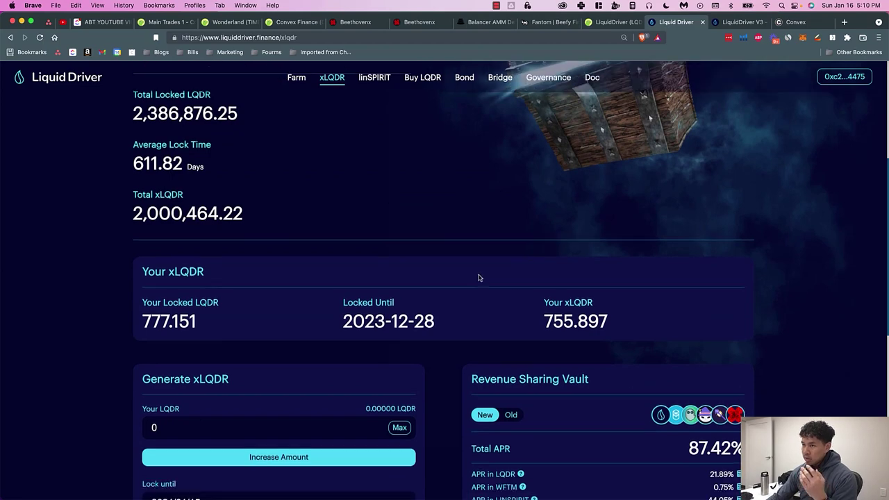
{"action": "scroll", "coordinate": [486, 278], "scroll_direction": "down", "scroll_amount": 3}
{"action": "scroll", "coordinate": [595, 375], "scroll_direction": "down", "scroll_amount": 3}
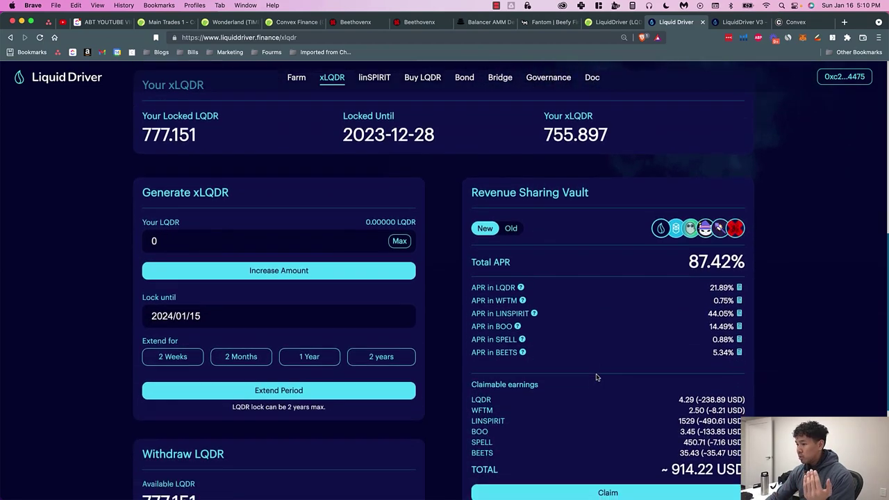
{"action": "scroll", "coordinate": [556, 430], "scroll_direction": "down", "scroll_amount": 1}
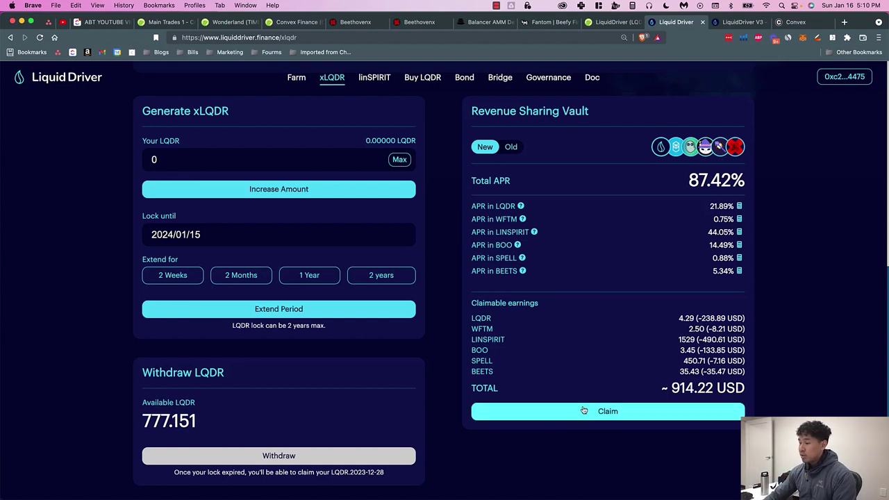
{"action": "left_click", "coordinate": [586, 410]}
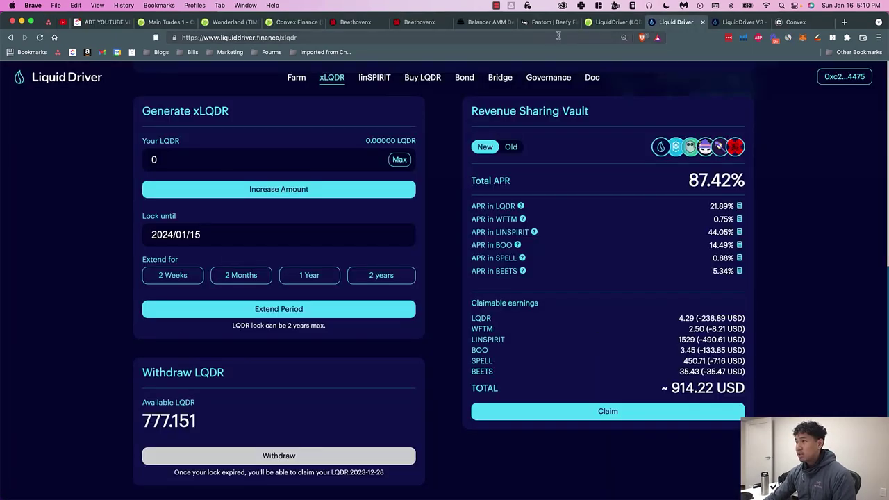
{"action": "left_click", "coordinate": [555, 38]}
{"action": "key", "text": "super+c"}
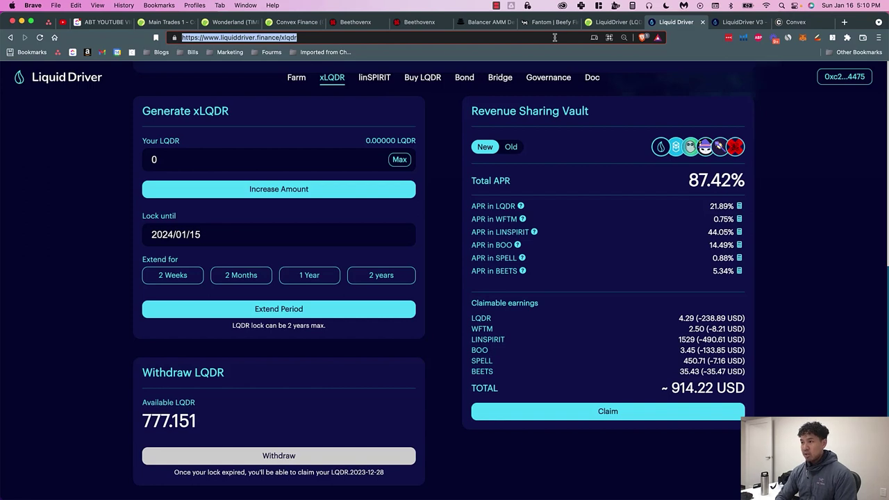
{"action": "key", "text": "super+Tab"}
{"action": "key", "text": "super+Tab"}
{"action": "key", "text": "super+Tab"}
{"action": "key", "text": "super+Tab"}
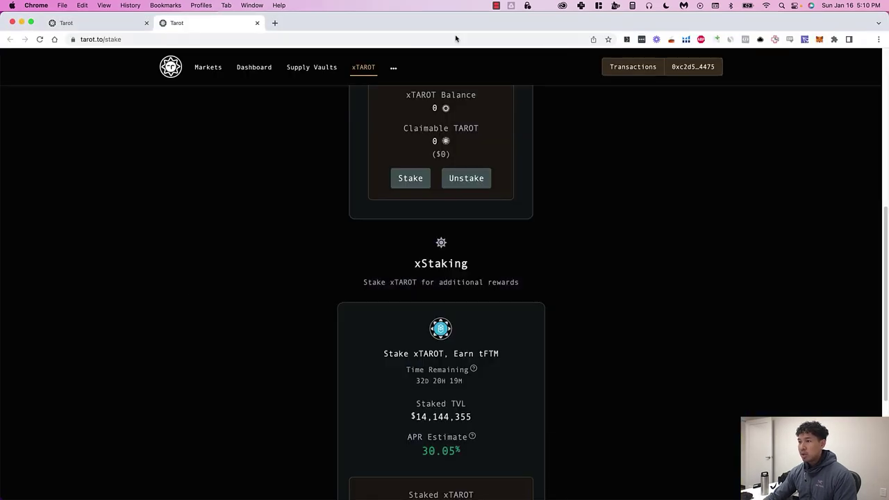
{"action": "left_click", "coordinate": [264, 39]}
{"action": "key", "text": "super+v"}
{"action": "key", "text": "Return"}
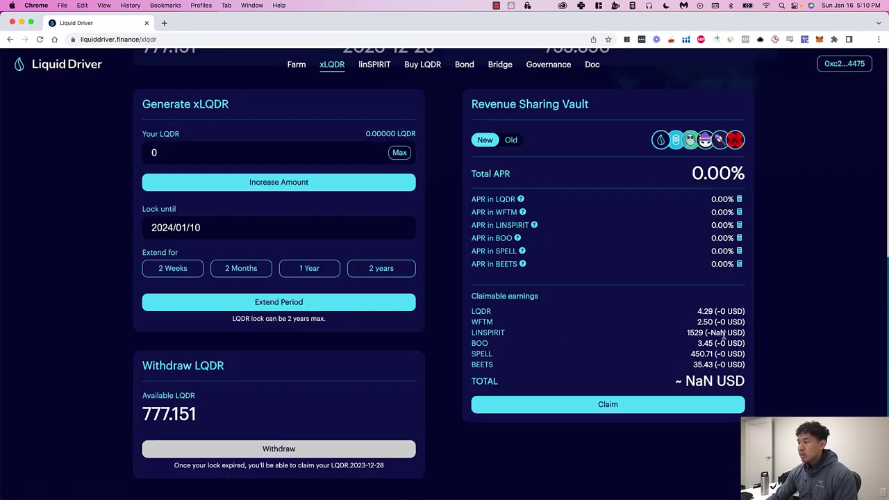
- Claim the Revenue Sharing Vault earnings in Chrome, enlarge the window and return from the Trezor signing page to Liquid Driver
{"action": "left_click_drag", "start_coordinate": [697, 314], "coordinate": [601, 398]}
{"action": "left_click", "coordinate": [653, 406]}
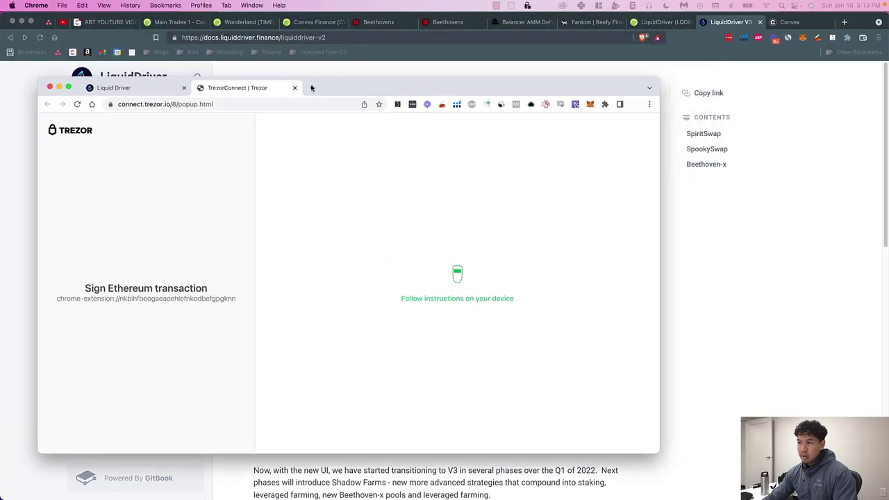
{"action": "double_click", "coordinate": [312, 87]}
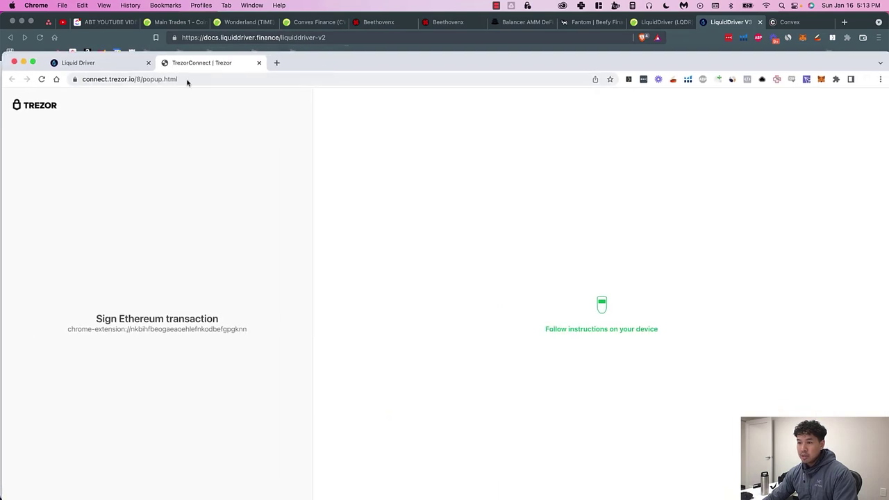
{"action": "left_click", "coordinate": [96, 64]}
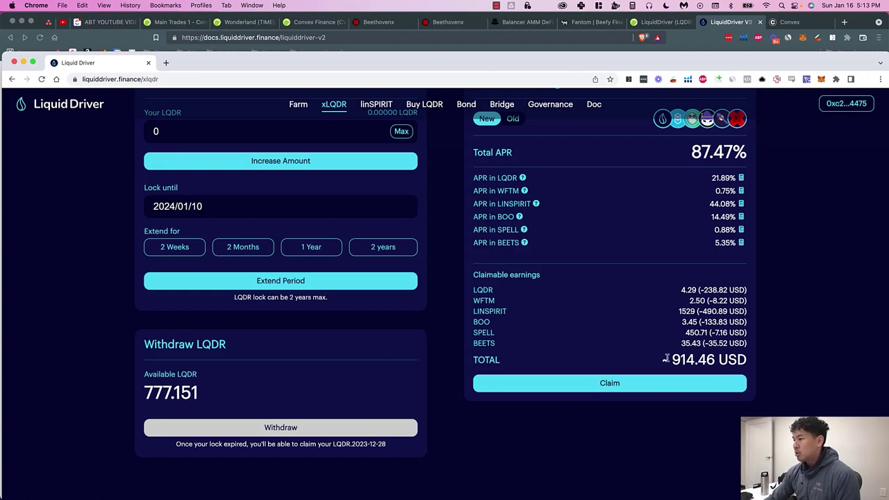
- Compare the locked LQDR with the claimable LQDR and other vault earnings, and check the LQDR balance available to lock
{"action": "scroll", "coordinate": [484, 264], "scroll_direction": "up", "scroll_amount": 1}
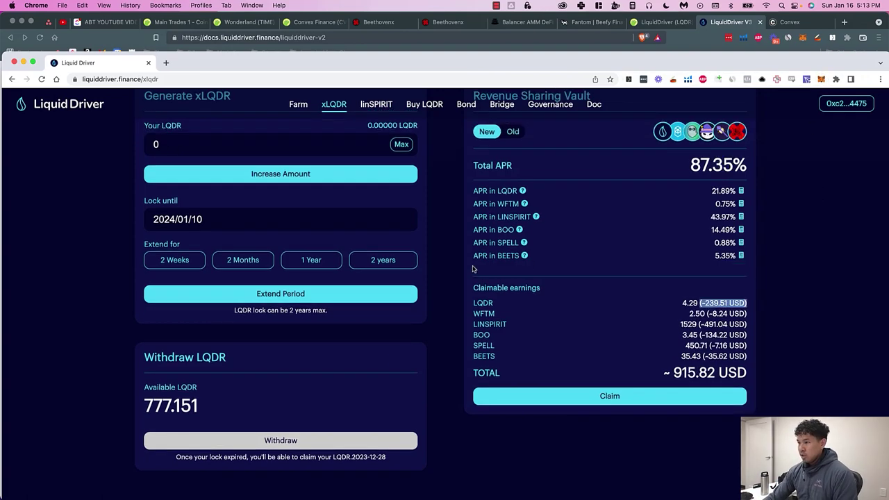
{"action": "scroll", "coordinate": [484, 265], "scroll_direction": "up", "scroll_amount": 3}
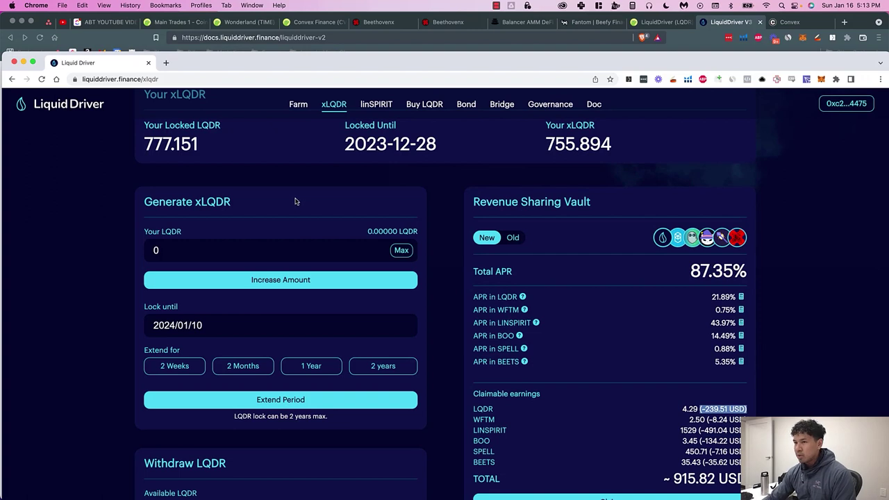
{"action": "scroll", "coordinate": [295, 201], "scroll_direction": "up", "scroll_amount": 1}
{"action": "left_click_drag", "start_coordinate": [143, 142], "coordinate": [217, 167]}
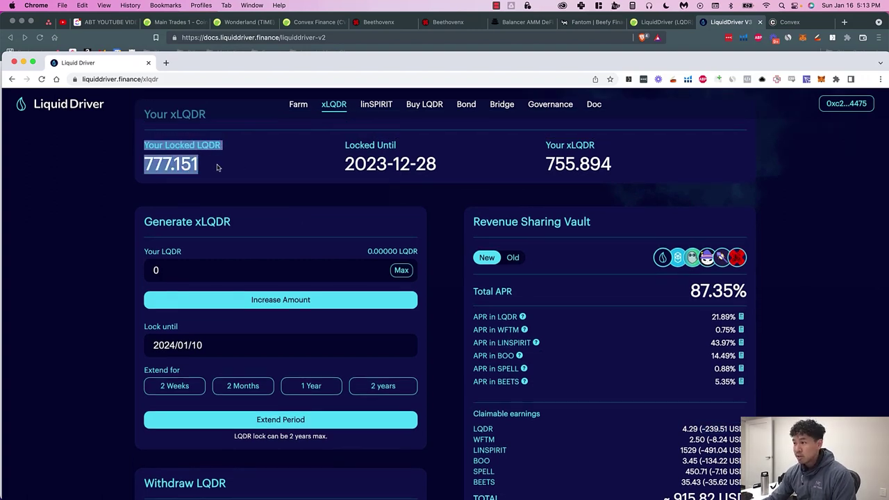
{"action": "left_click_drag", "start_coordinate": [681, 429], "coordinate": [706, 429]}
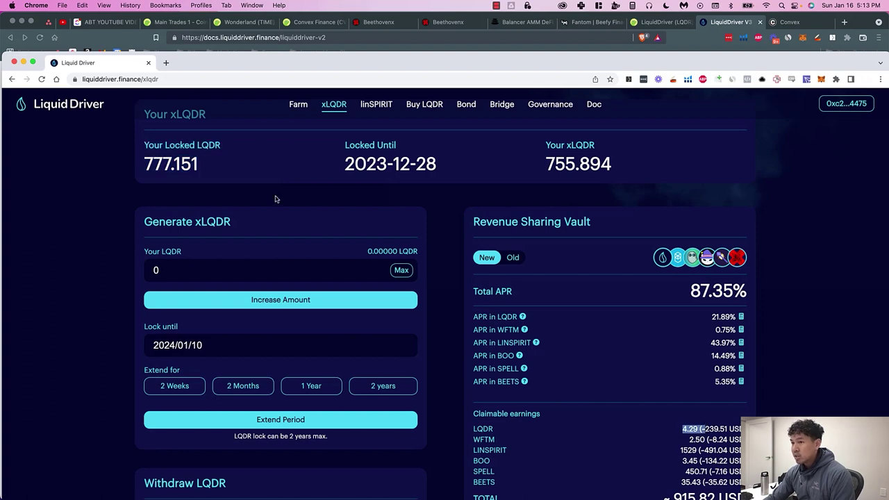
{"action": "left_click_drag", "start_coordinate": [128, 142], "coordinate": [220, 167]}
{"action": "left_click", "coordinate": [435, 290]}
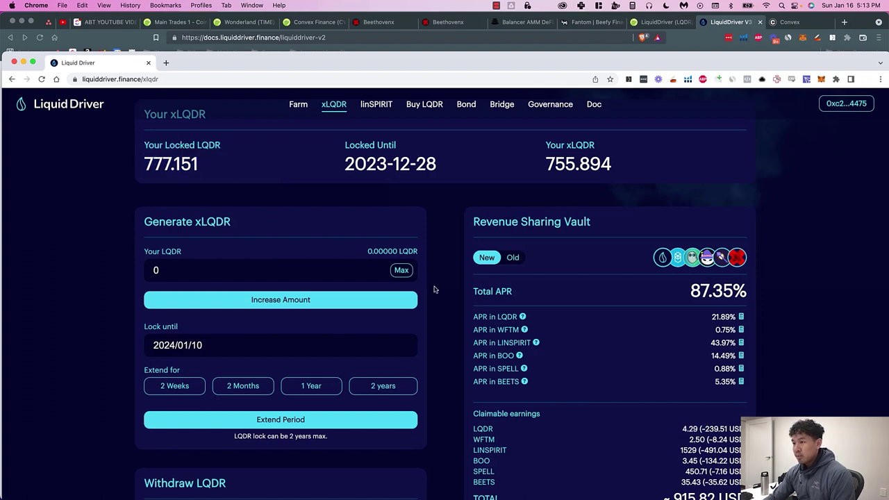
{"action": "left_click_drag", "start_coordinate": [719, 430], "coordinate": [729, 462]}
{"action": "scroll", "coordinate": [695, 431], "scroll_direction": "down", "scroll_amount": 1}
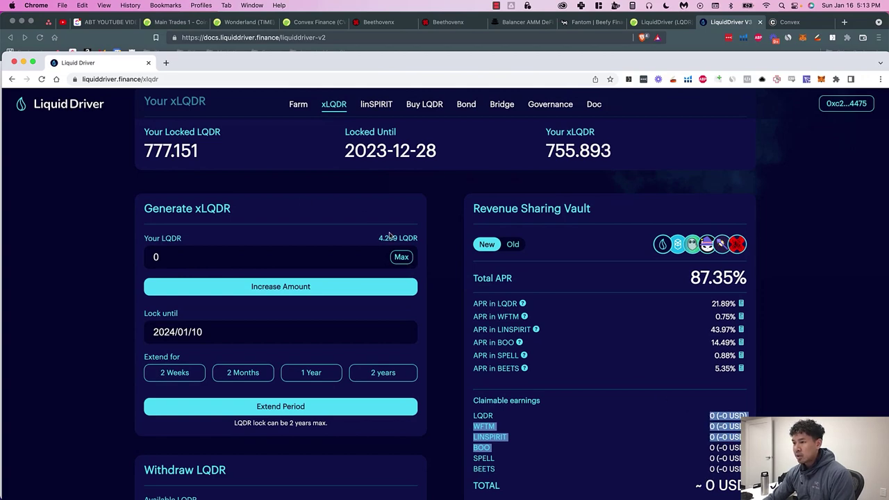
{"action": "scroll", "coordinate": [384, 236], "scroll_direction": "down", "scroll_amount": 3}
{"action": "scroll", "coordinate": [388, 237], "scroll_direction": "up", "scroll_amount": 3}
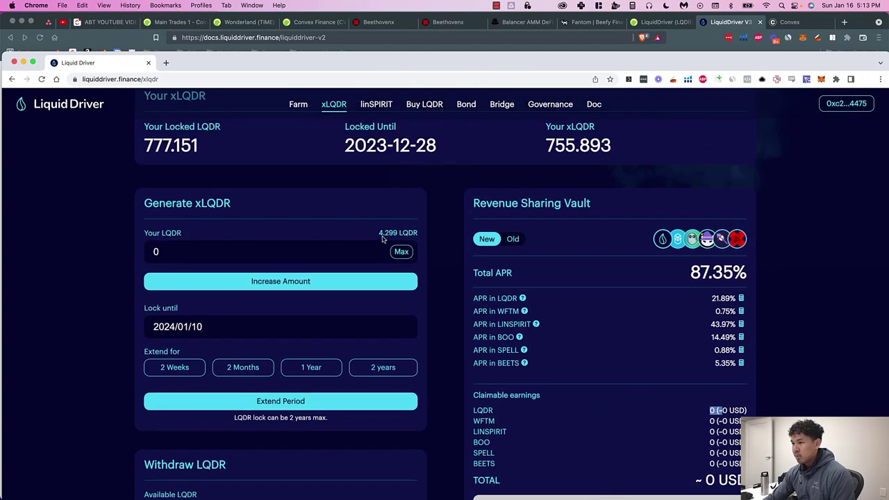
- Increase the locked amount by the maximum available 4.299266006928107755 LQDR and confirm the transaction in the wallet
{"action": "left_click", "coordinate": [402, 252]}
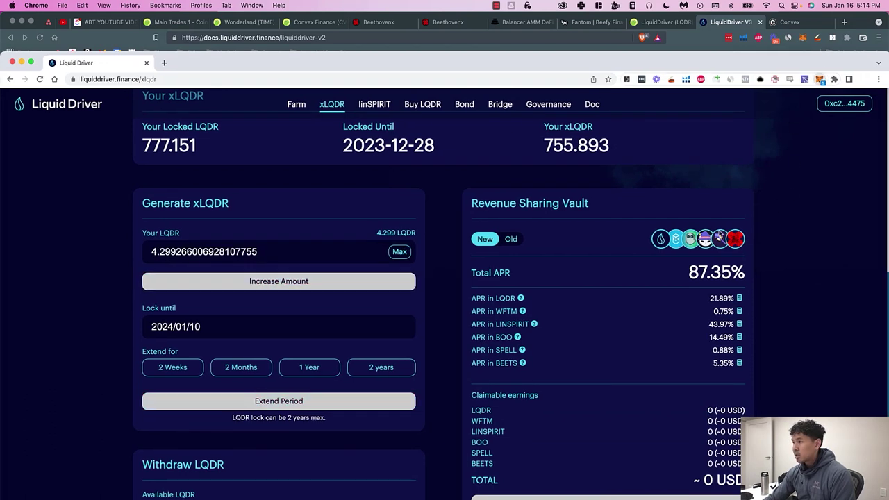
{"action": "left_click", "coordinate": [820, 79]}
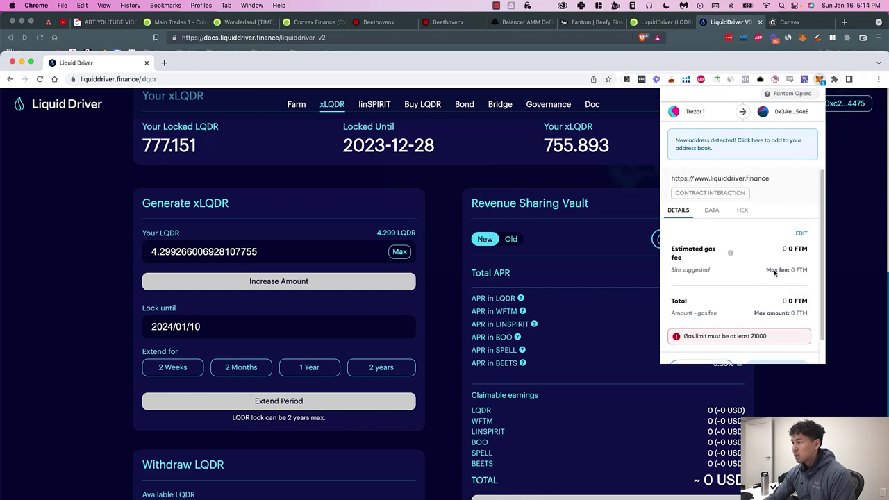
{"action": "scroll", "coordinate": [771, 278], "scroll_direction": "down", "scroll_amount": 1}
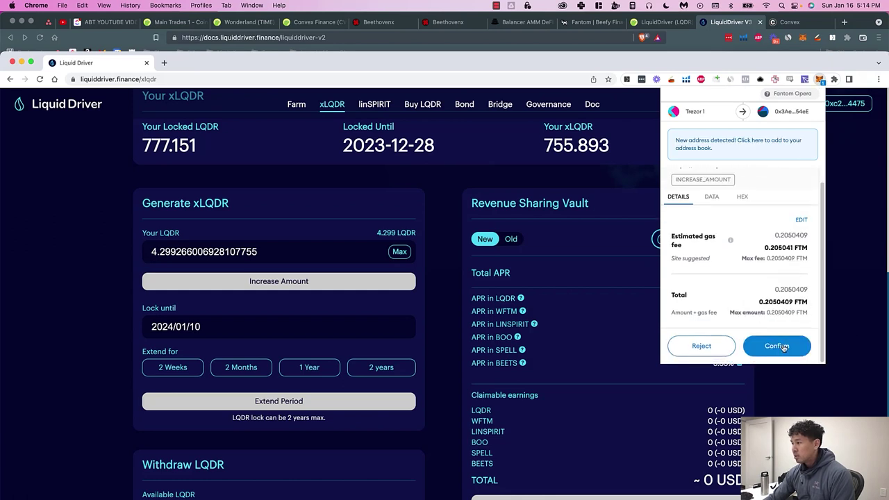
{"action": "left_click", "coordinate": [779, 346]}
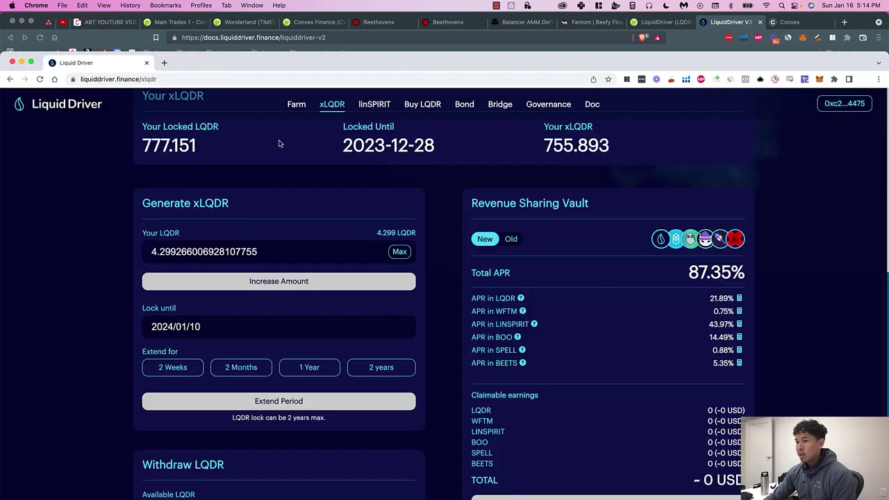
- Choose the 2 years extension so the lock-until date for the LQDR is 2024/01/15
{"action": "left_click_drag", "start_coordinate": [152, 252], "coordinate": [162, 254]}
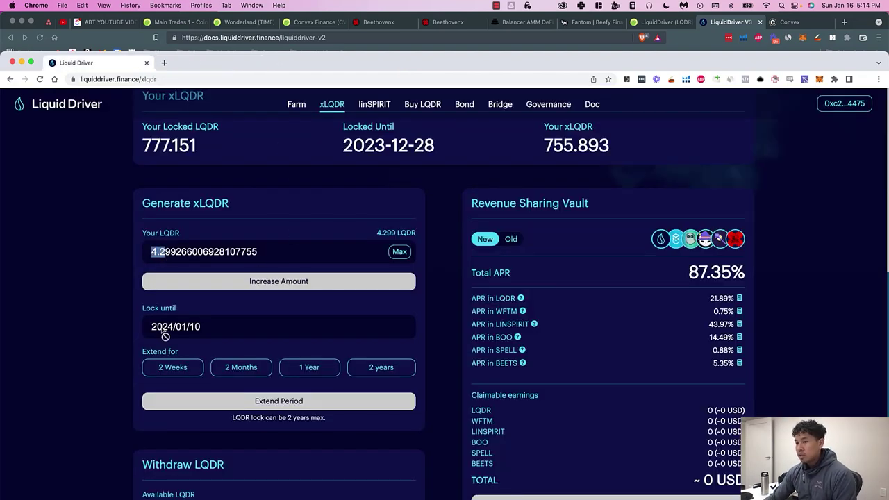
{"action": "left_click_drag", "start_coordinate": [182, 327], "coordinate": [201, 326]}
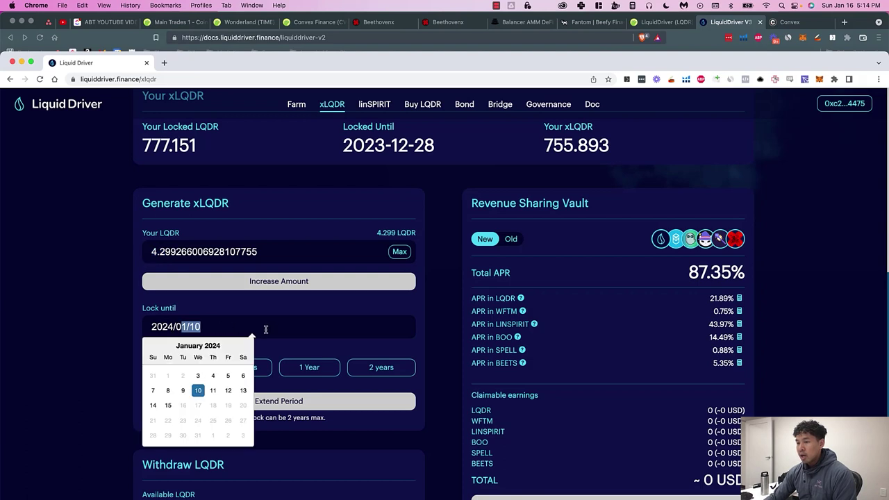
{"action": "left_click", "coordinate": [115, 355]}
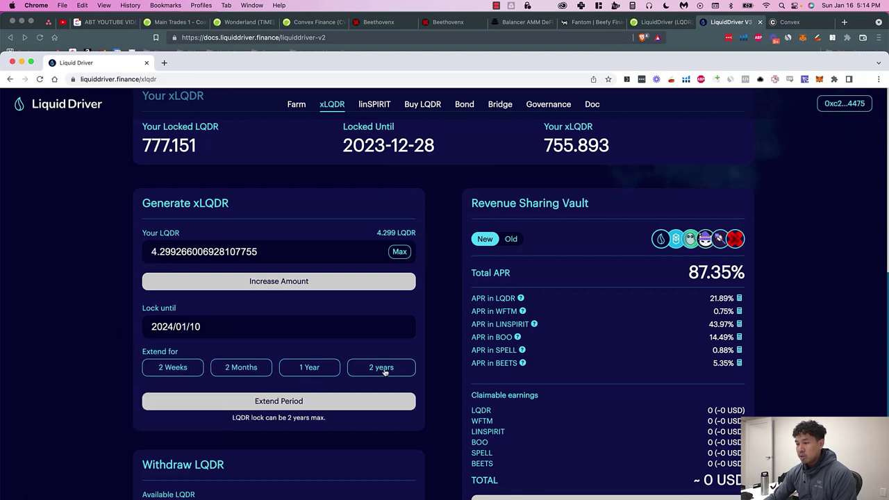
{"action": "left_click", "coordinate": [190, 325]}
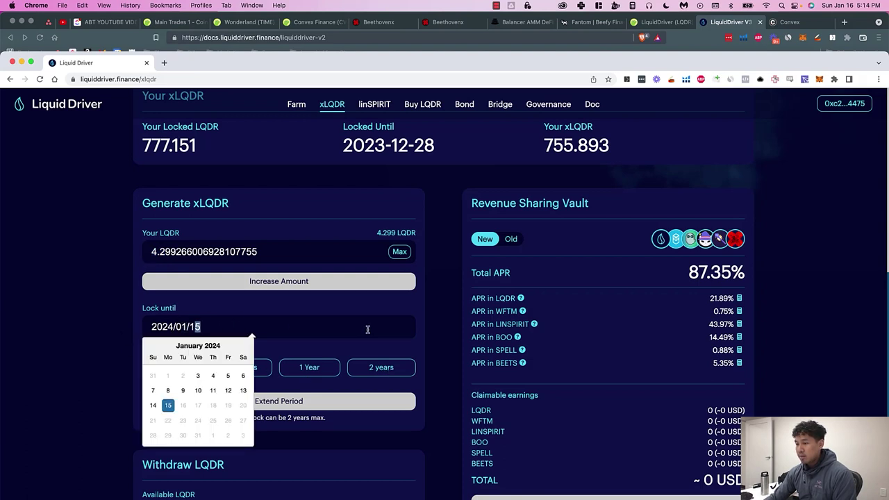
{"action": "left_click", "coordinate": [420, 358]}
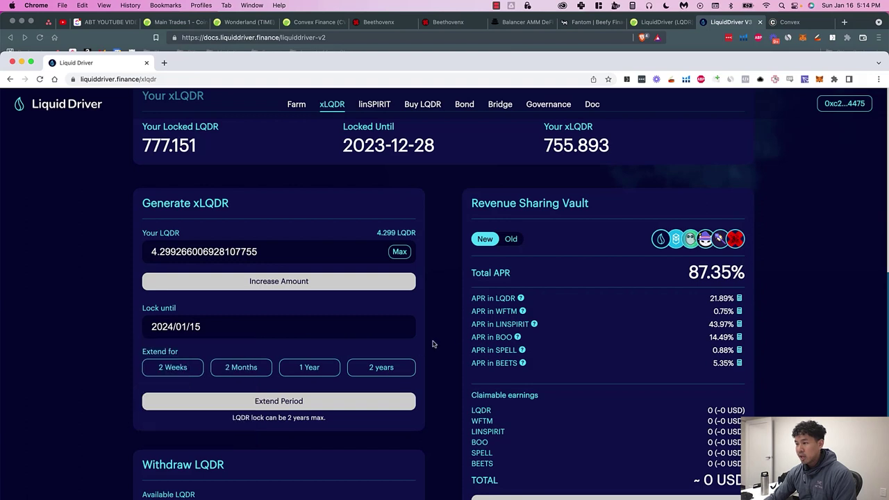
- Check the Revenue Sharing Vault's total APR and the updated xLQDR lock details
{"action": "triple_click", "coordinate": [712, 278]}
{"action": "double_click", "coordinate": [701, 275]}
{"action": "left_click", "coordinate": [694, 274]}
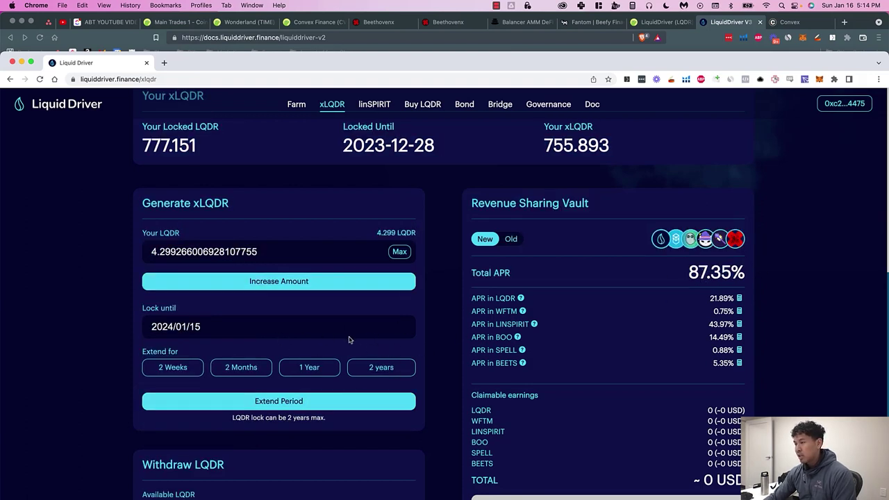
{"action": "scroll", "coordinate": [695, 277], "scroll_direction": "down", "scroll_amount": 3}
{"action": "scroll", "coordinate": [676, 268], "scroll_direction": "up", "scroll_amount": 3}
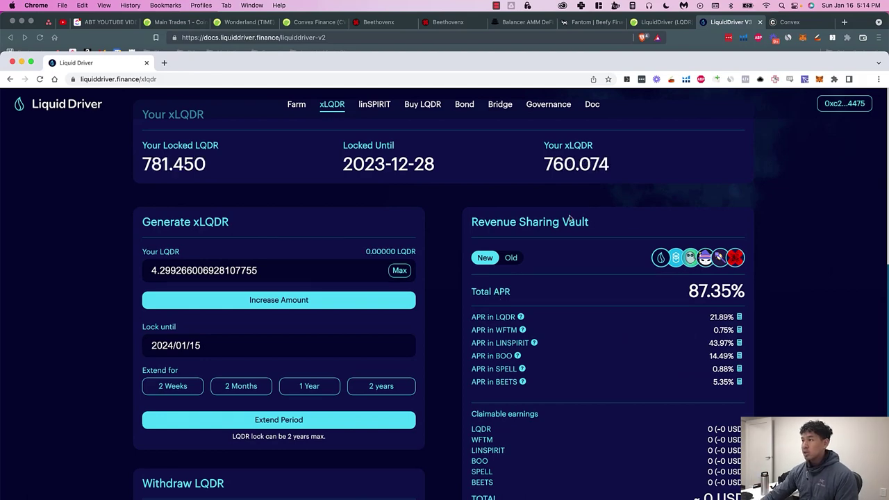
- Switch to CoinGecko in Brave, copy the USD value of 777.151 LQDR and calculate 42409.13007*.87 in Spotlight
{"action": "left_click", "coordinate": [659, 25]}
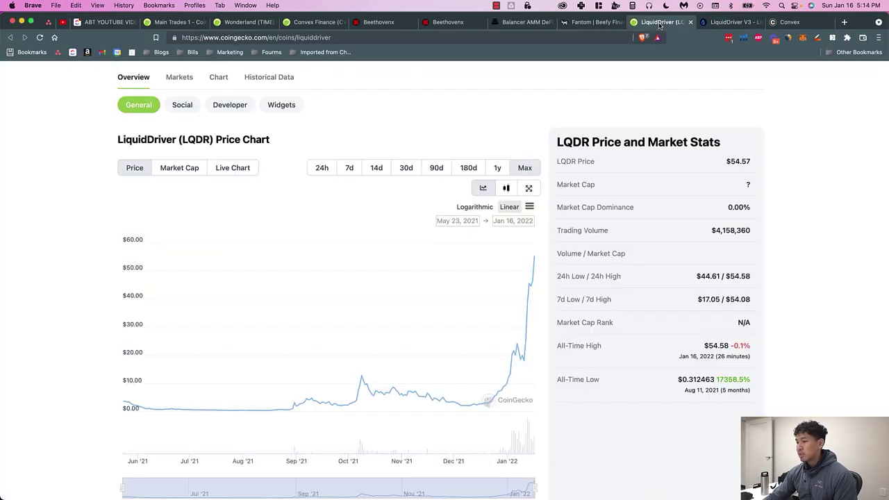
{"action": "scroll", "coordinate": [390, 311], "scroll_direction": "up", "scroll_amount": 5}
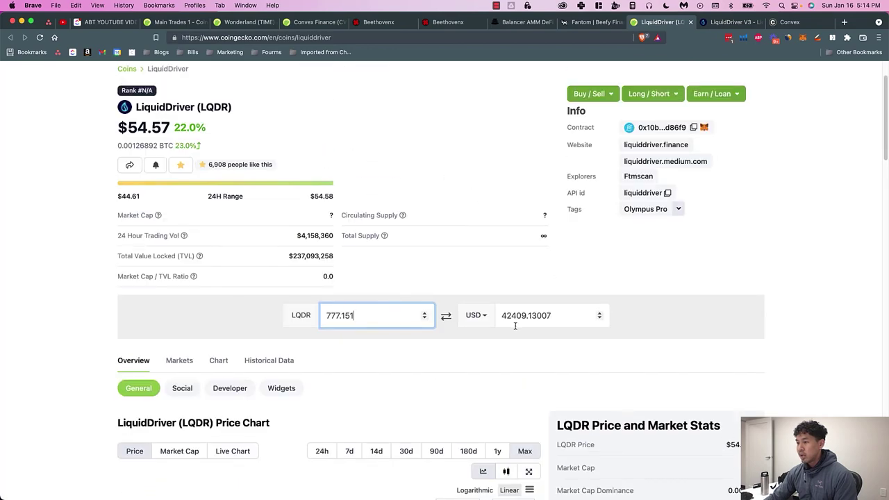
{"action": "left_click", "coordinate": [543, 321]}
{"action": "double_click", "coordinate": [543, 321]}
{"action": "key", "text": "super+c"}
{"action": "key", "text": "super+n"}
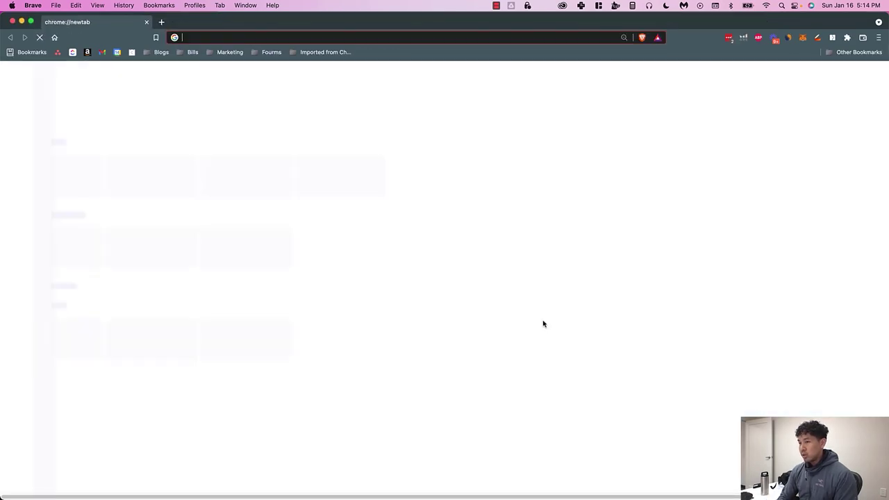
{"action": "key", "text": "super+w"}
{"action": "key", "text": "super+space"}
{"action": "key", "text": "super+v"}
{"action": "type", "text": "*"}
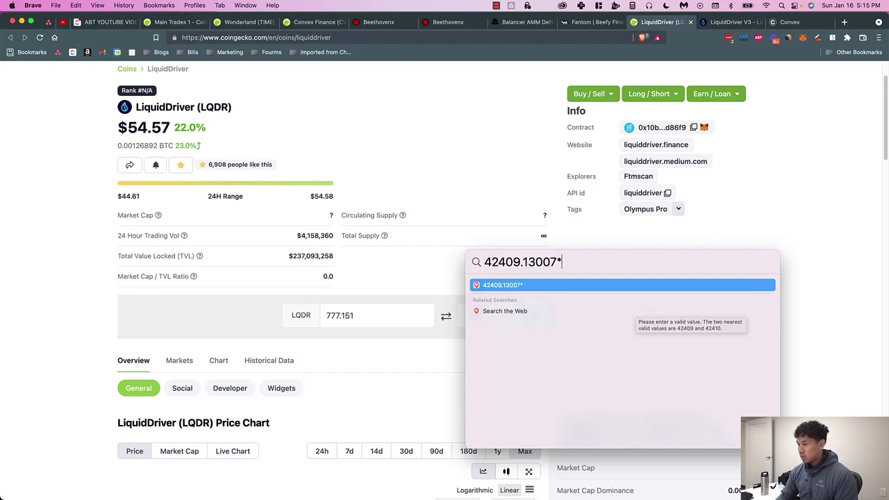
{"action": "type", "text": ".87"}
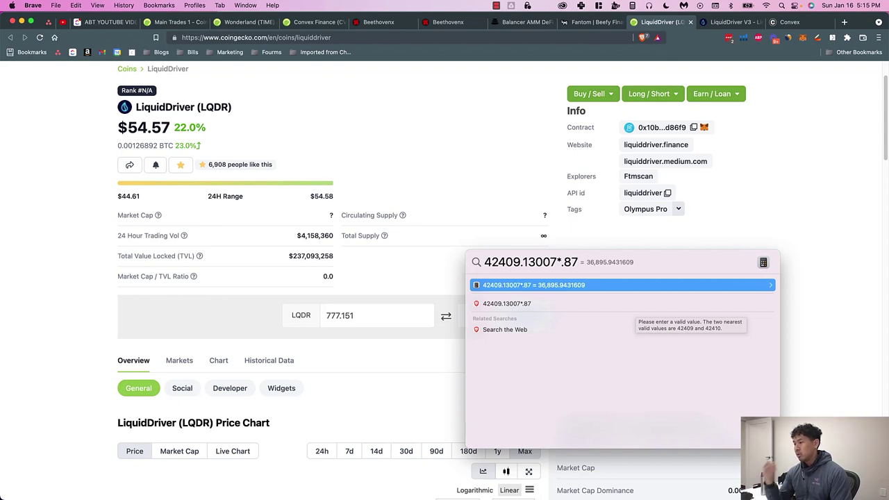
- Clear the Spotlight search, enter 42409.13007*.87 again and open the result in Calculator
{"action": "key", "text": "super+a"}
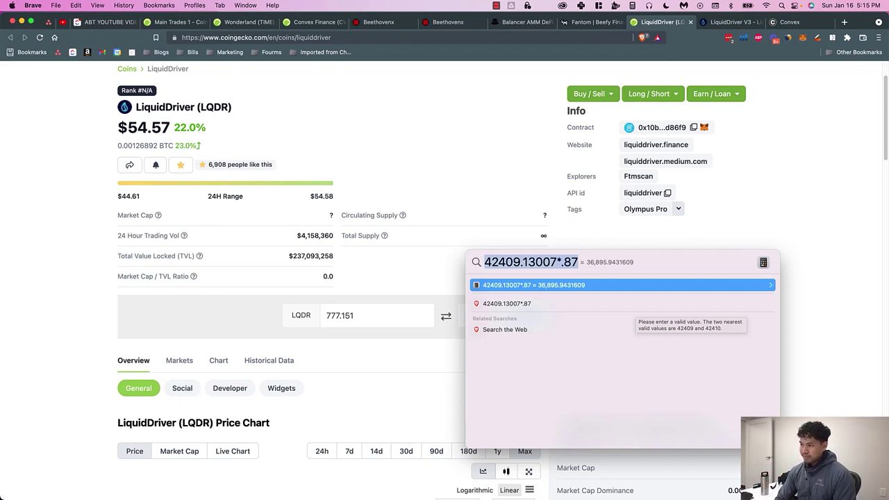
{"action": "key", "text": "BackSpace"}
{"action": "key", "text": "Escape"}
{"action": "key", "text": "super+space"}
{"action": "key", "text": "super+v"}
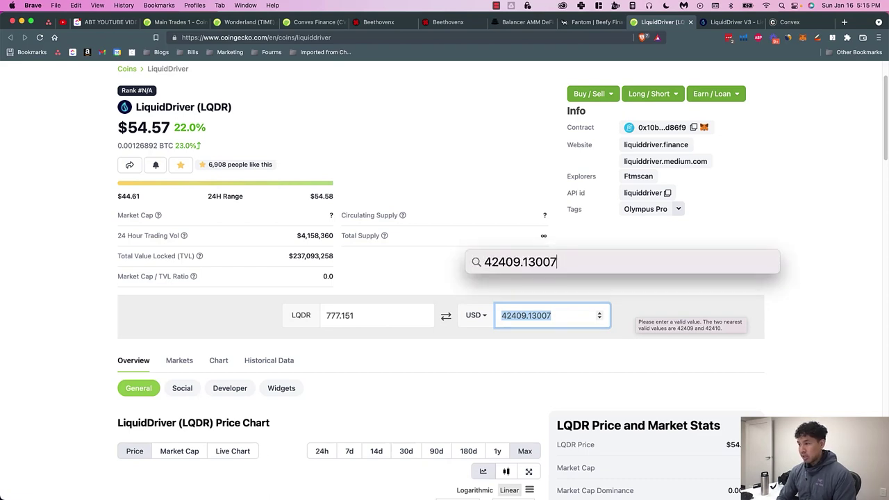
{"action": "type", "text": "*.87"}
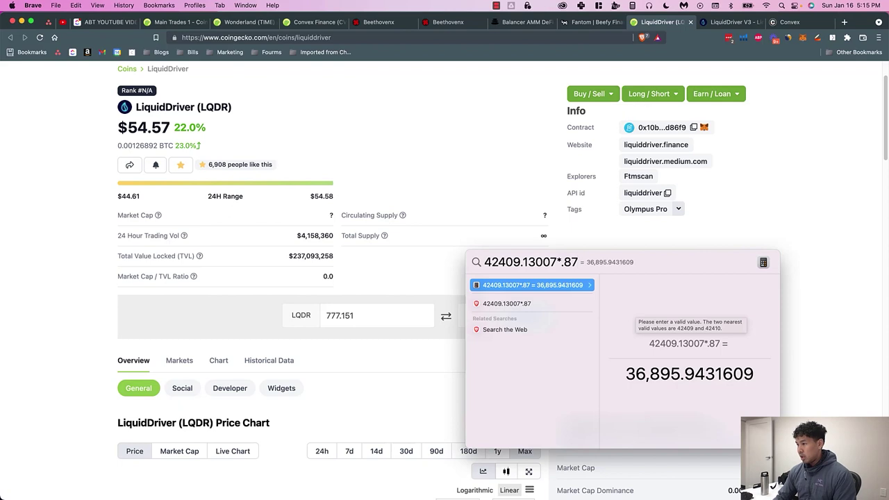
{"action": "key", "text": "Return"}
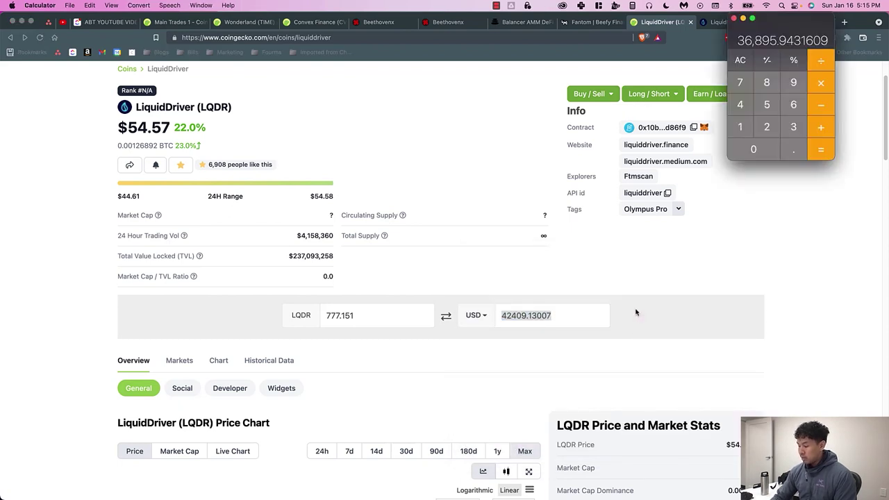
- Divide the yearly earnings by 12 in Calculator to get the monthly amount and close the calculator
{"action": "key", "text": "slash"}
{"action": "type", "text": "12"}
{"action": "key", "text": "Return"}
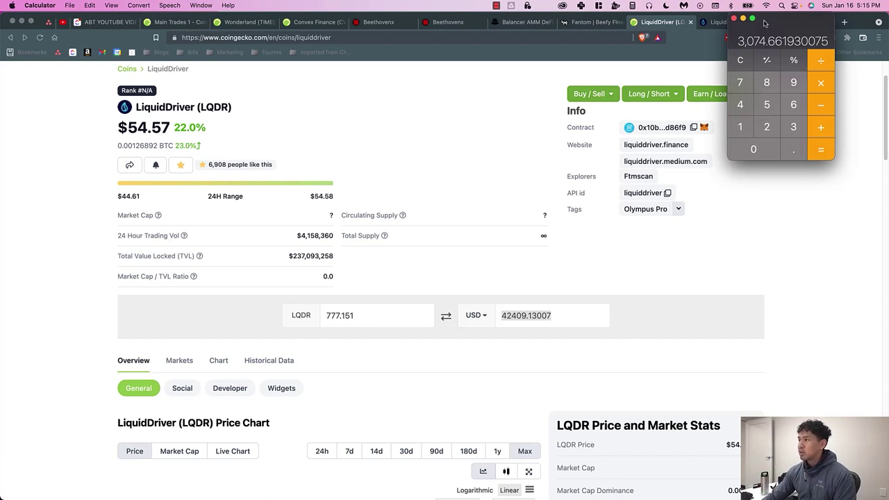
{"action": "left_click_drag", "start_coordinate": [765, 21], "coordinate": [787, 96]}
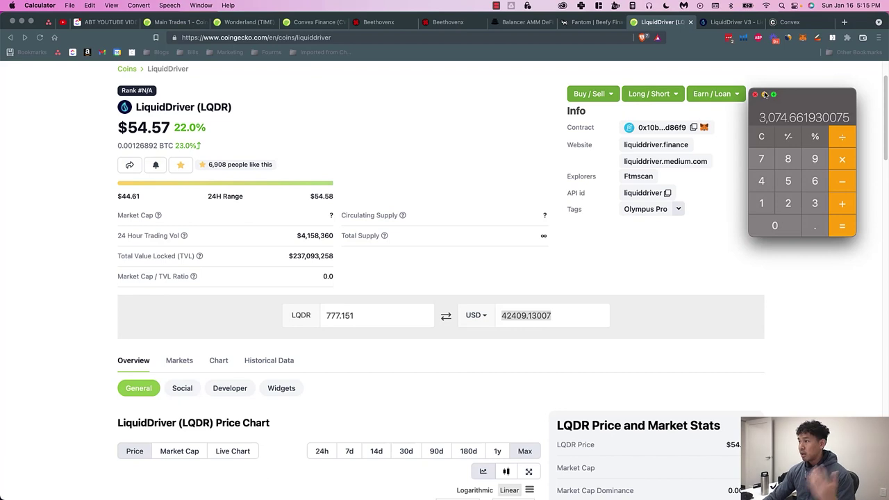
{"action": "left_click", "coordinate": [756, 94]}
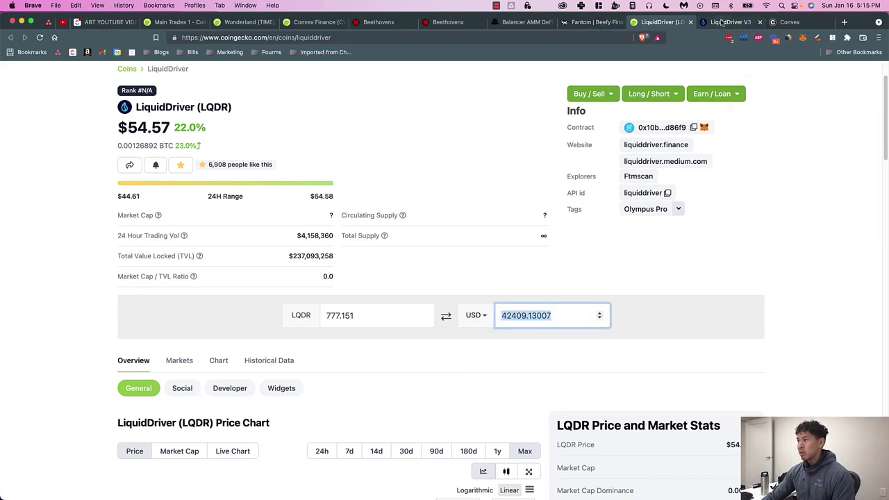
- Copy the 4.299266006928107755 LQDR amount from Liquid Driver in Chrome and convert it to USD on CoinGecko in Brave
{"action": "left_click", "coordinate": [723, 23]}
{"action": "left_click", "coordinate": [660, 21]}
{"action": "key", "text": "super+Tab"}
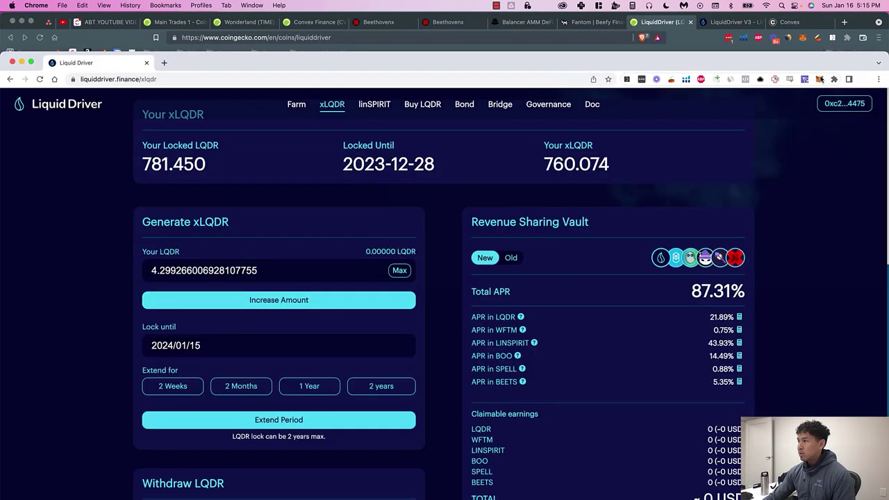
{"action": "left_click_drag", "start_coordinate": [157, 270], "coordinate": [171, 270]}
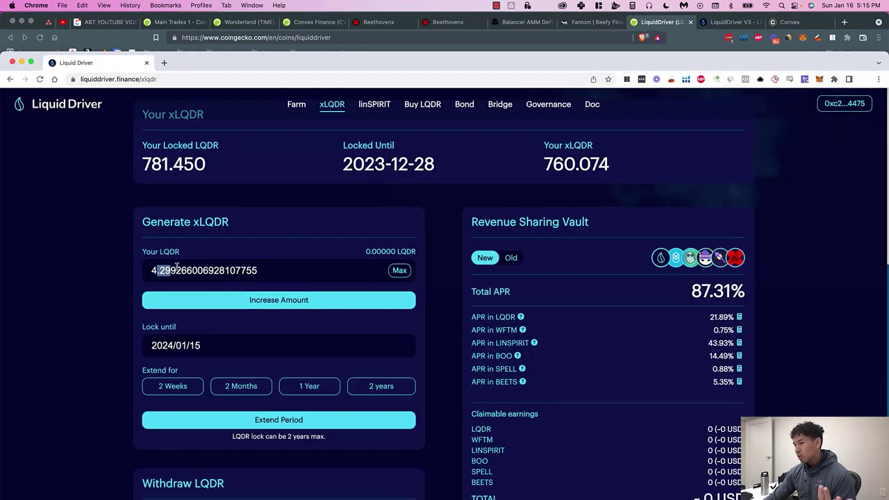
{"action": "left_click", "coordinate": [178, 265]}
{"action": "left_click_drag", "start_coordinate": [286, 271], "coordinate": [148, 273]}
{"action": "key", "text": "super+c"}
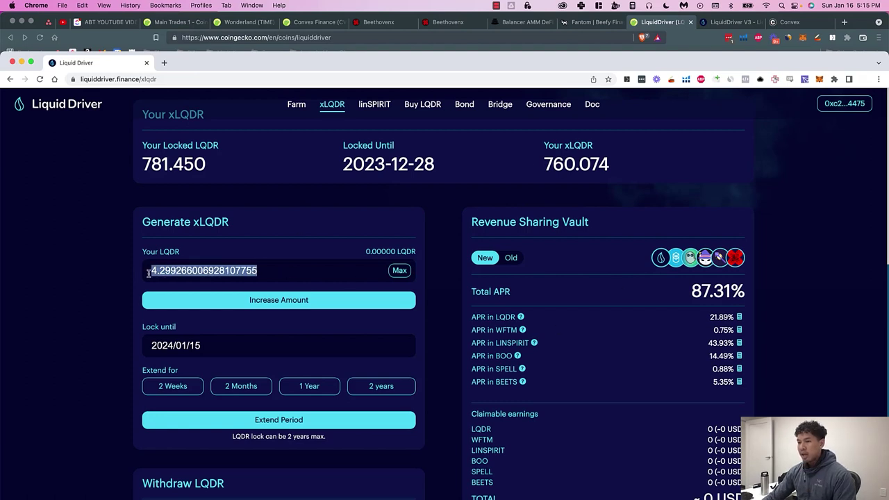
{"action": "left_click", "coordinate": [665, 23]}
{"action": "double_click", "coordinate": [373, 312]}
{"action": "key", "text": "super+v"}
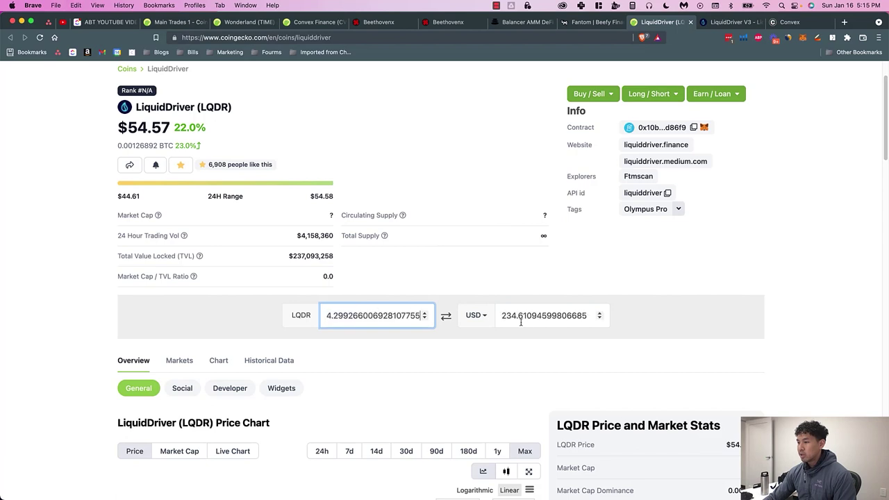
- Return to Liquid Driver in Chrome and examine the vault's total APR and the LINSPIRIT entry under claimable earnings
{"action": "key", "text": "super+Tab"}
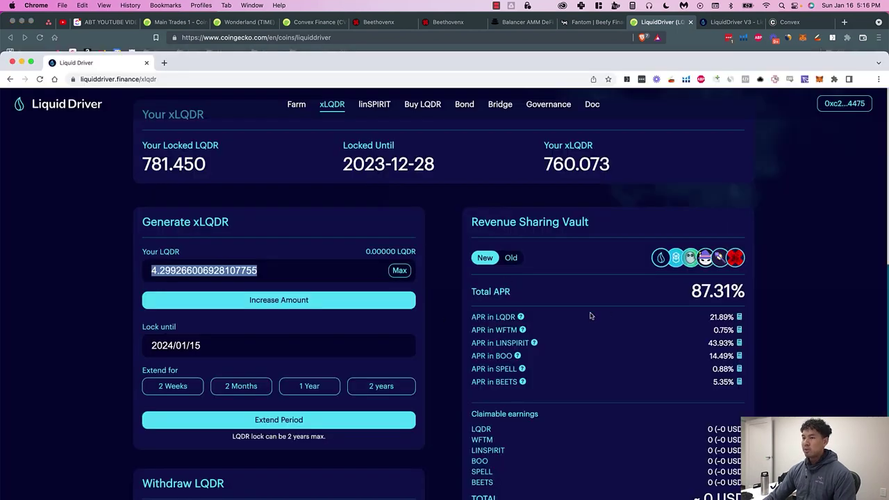
{"action": "left_click_drag", "start_coordinate": [690, 292], "coordinate": [715, 292]}
{"action": "scroll", "coordinate": [576, 266], "scroll_direction": "down", "scroll_amount": 5}
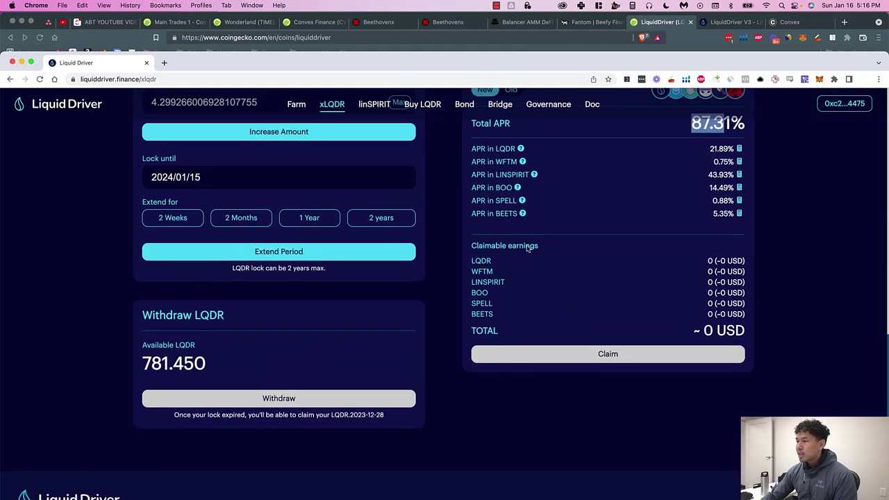
{"action": "double_click", "coordinate": [487, 303]}
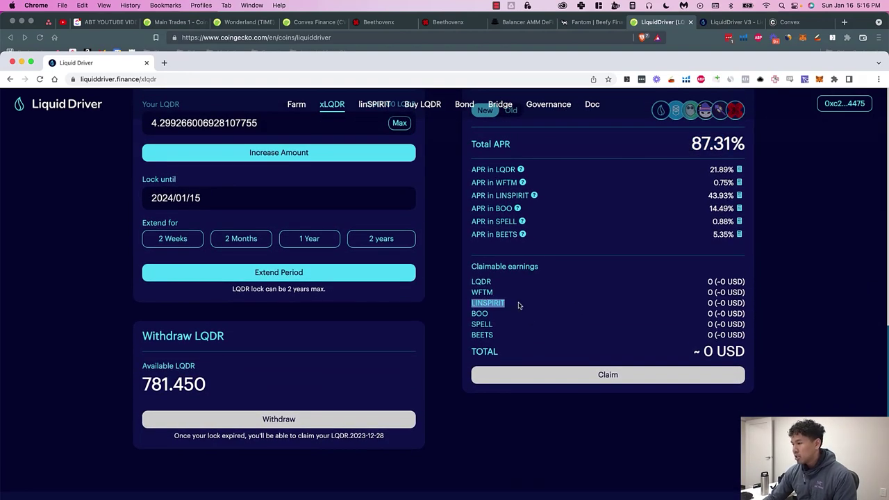
{"action": "scroll", "coordinate": [518, 304], "scroll_direction": "up", "scroll_amount": 3}
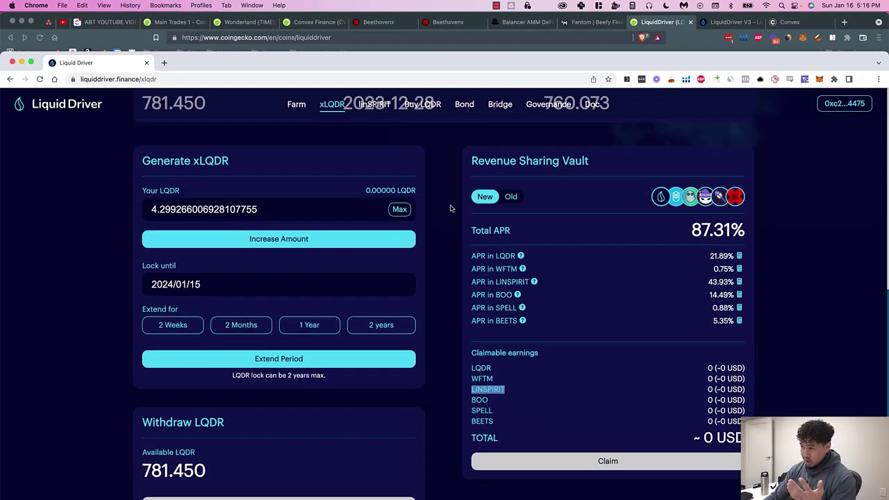
{"action": "scroll", "coordinate": [448, 208], "scroll_direction": "up", "scroll_amount": 3}
- Open the linSPIRIT page and examine the LiquidSwapper and the linSPIRIT fee distributor's APR, earned SPIRIT and stake
{"action": "left_click", "coordinate": [385, 107]}
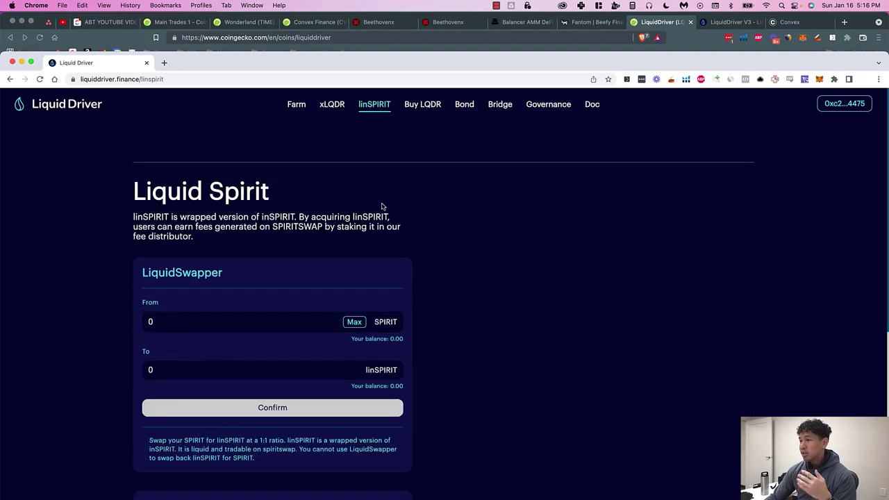
{"action": "scroll", "coordinate": [372, 331], "scroll_direction": "down", "scroll_amount": 1}
{"action": "scroll", "coordinate": [375, 333], "scroll_direction": "down", "scroll_amount": 5}
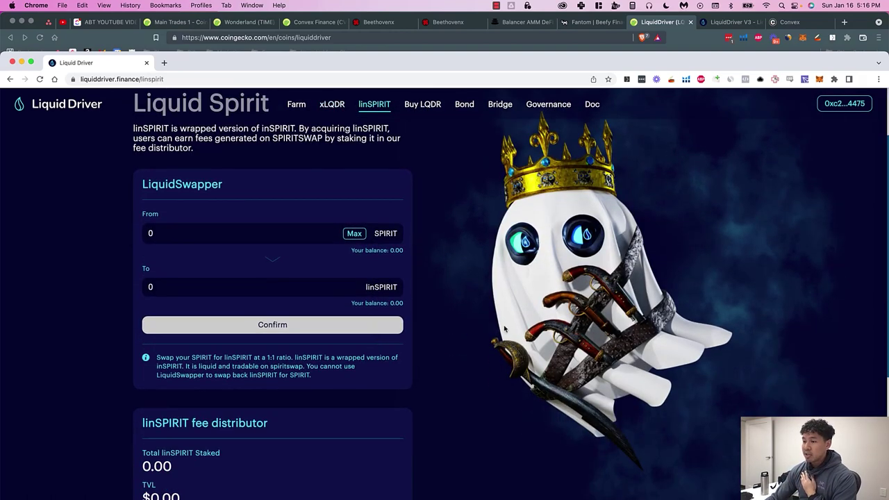
{"action": "scroll", "coordinate": [316, 351], "scroll_direction": "up", "scroll_amount": 5}
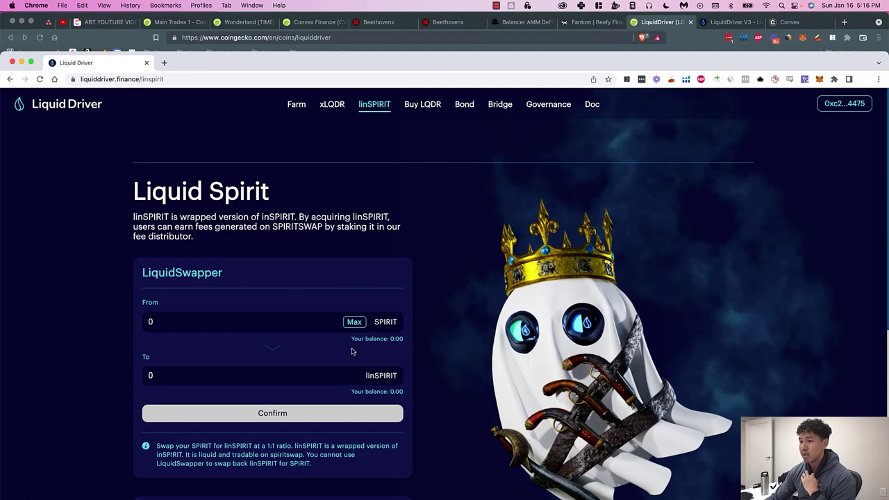
{"action": "scroll", "coordinate": [333, 365], "scroll_direction": "down", "scroll_amount": 5}
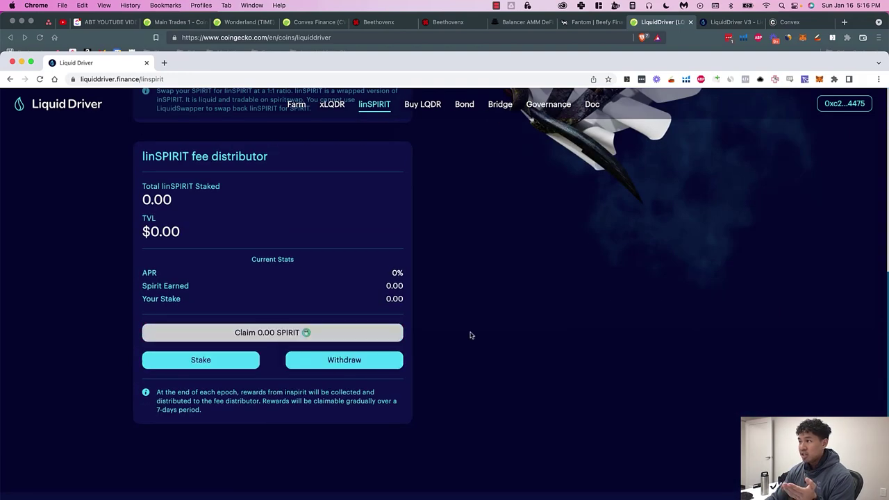
{"action": "scroll", "coordinate": [479, 327], "scroll_direction": "up", "scroll_amount": 5}
{"action": "scroll", "coordinate": [437, 320], "scroll_direction": "down", "scroll_amount": 1}
{"action": "scroll", "coordinate": [438, 320], "scroll_direction": "down", "scroll_amount": 2}
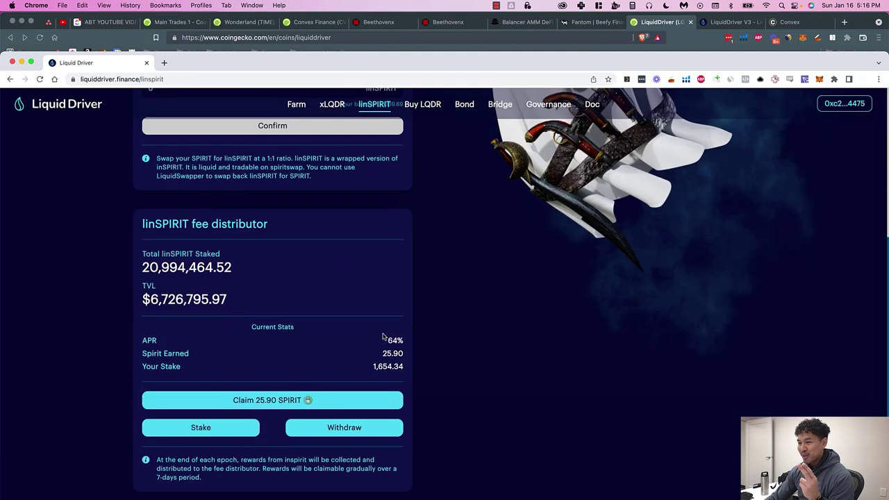
{"action": "left_click_drag", "start_coordinate": [386, 340], "coordinate": [401, 340]}
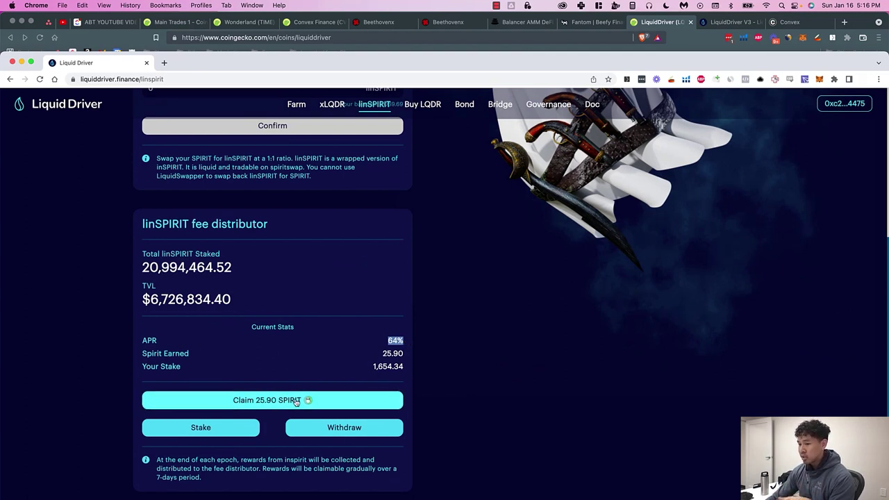
- Claim the earned SPIRIT from the linSPIRIT fee distributor and check its total staked, TVL and the LiquidSwapper balances
{"action": "left_click", "coordinate": [273, 400]}
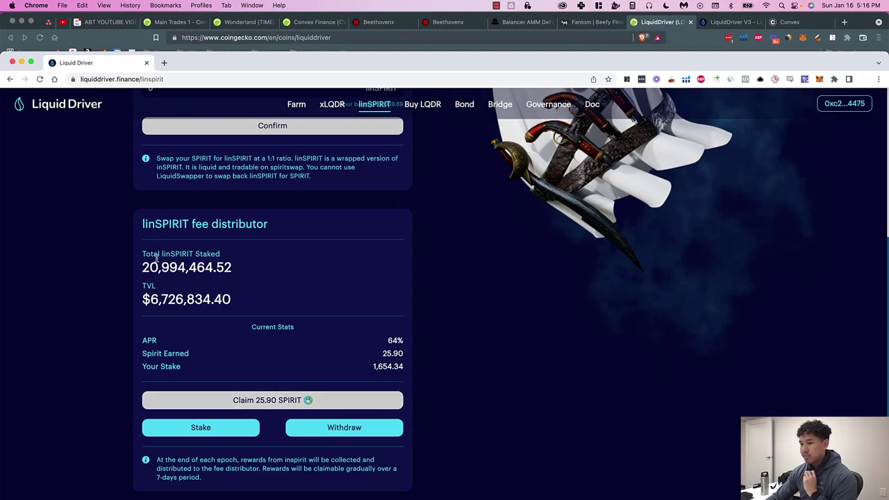
{"action": "left_click_drag", "start_coordinate": [154, 263], "coordinate": [239, 299]}
{"action": "scroll", "coordinate": [382, 322], "scroll_direction": "down", "scroll_amount": 3}
{"action": "scroll", "coordinate": [403, 326], "scroll_direction": "up", "scroll_amount": 6}
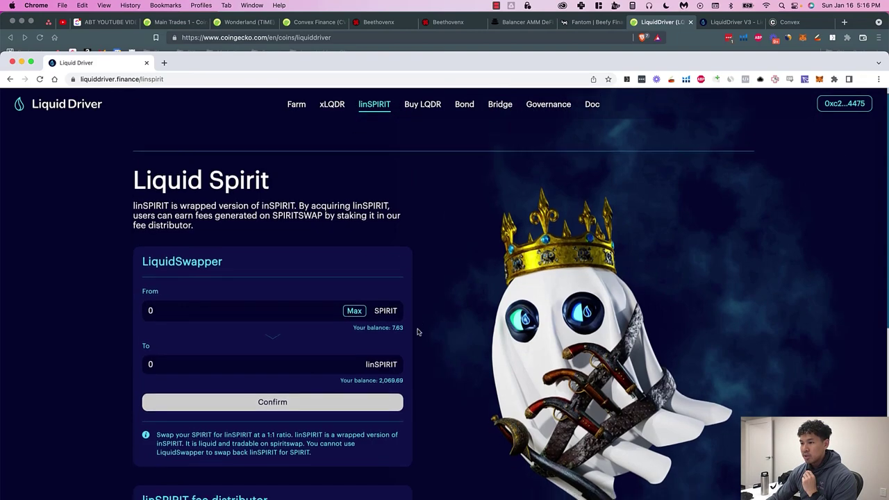
- Swap the full 7.630182020782122506 SPIRIT balance to linSPIRIT in the LiquidSwapper and approve the deposit in MetaMask
{"action": "scroll", "coordinate": [417, 331], "scroll_direction": "down", "scroll_amount": 2}
{"action": "scroll", "coordinate": [383, 260], "scroll_direction": "down", "scroll_amount": 2}
{"action": "left_click", "coordinate": [355, 164]}
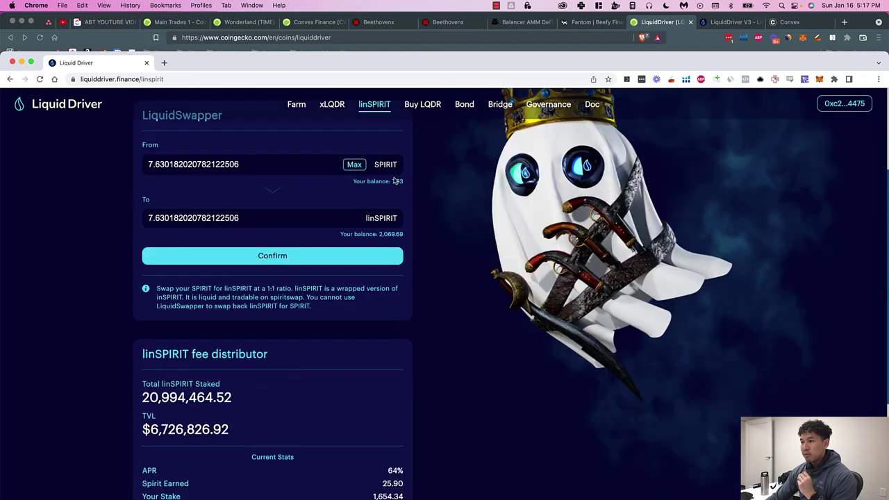
{"action": "double_click", "coordinate": [376, 218]}
{"action": "left_click", "coordinate": [314, 263]}
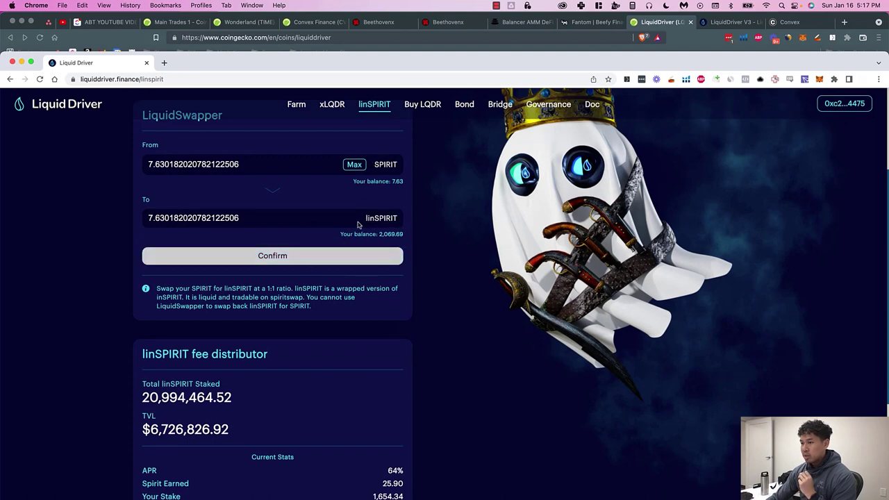
{"action": "left_click", "coordinate": [216, 255]}
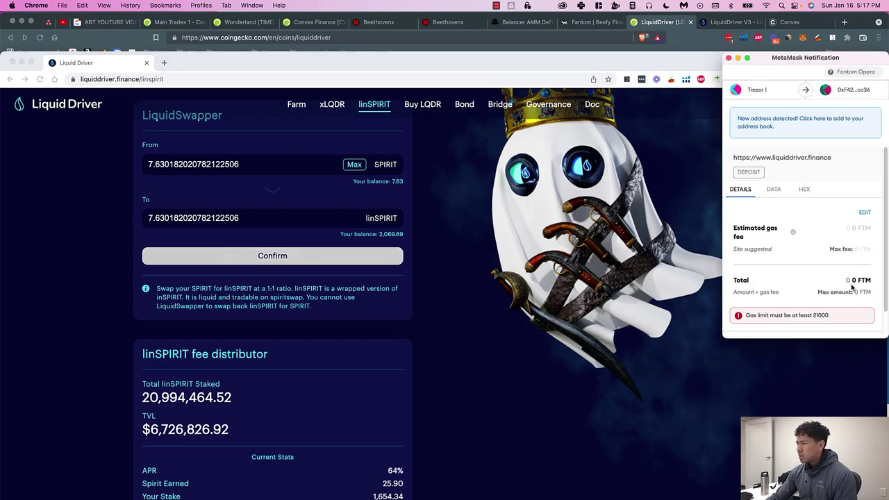
{"action": "scroll", "coordinate": [809, 256], "scroll_direction": "down", "scroll_amount": 1}
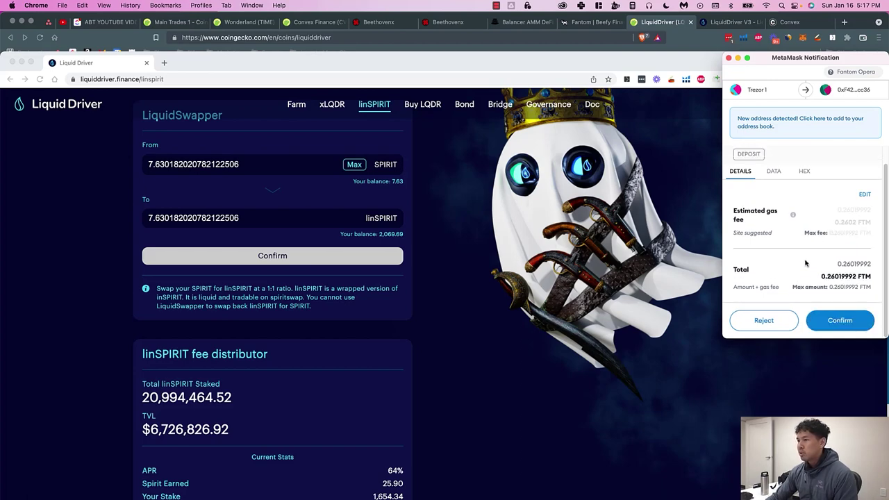
{"action": "left_click", "coordinate": [834, 317]}
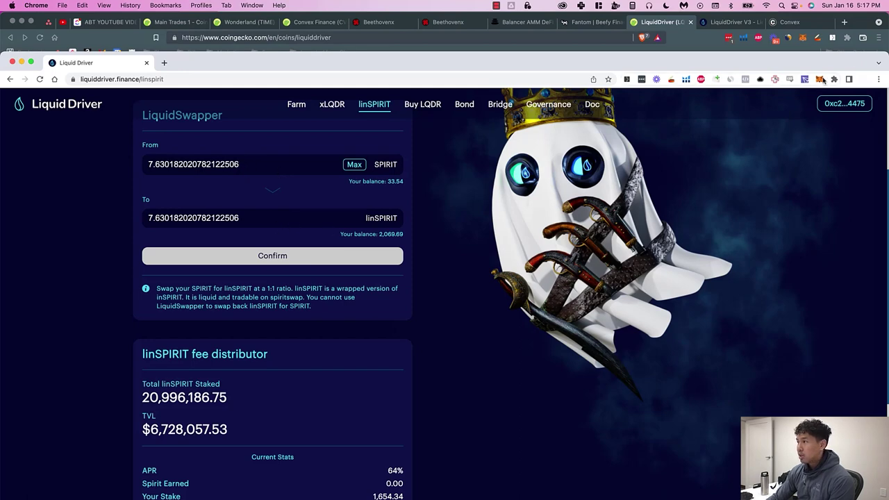
- Check the deposit's status in MetaMask and examine the LiquidSwapper balances and the fee distributor's current stats
{"action": "left_click", "coordinate": [820, 79]}
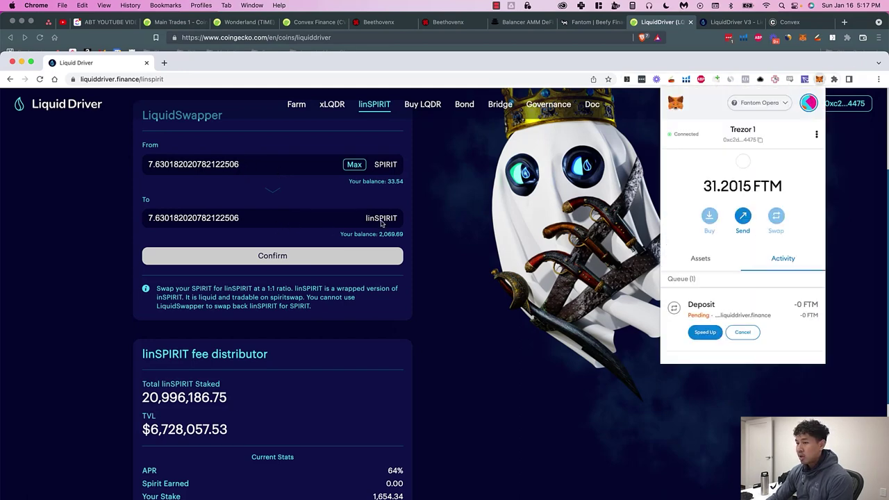
{"action": "scroll", "coordinate": [389, 257], "scroll_direction": "down", "scroll_amount": 5}
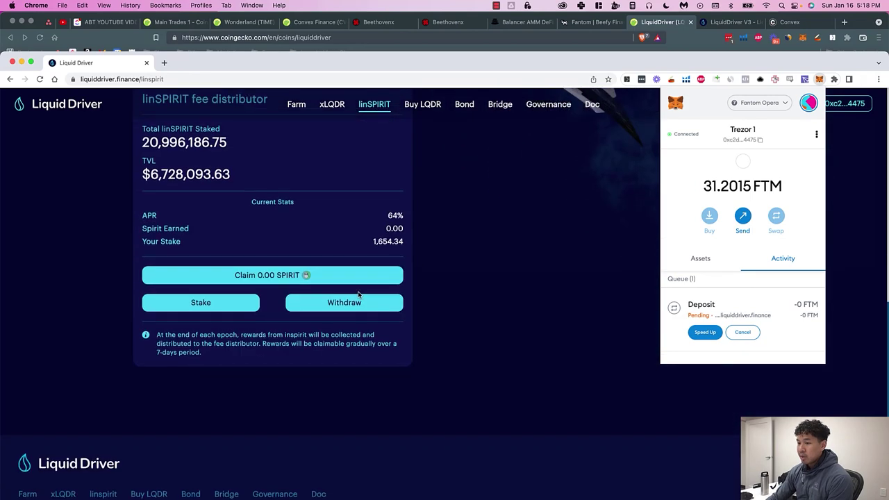
{"action": "scroll", "coordinate": [429, 310], "scroll_direction": "up", "scroll_amount": 5}
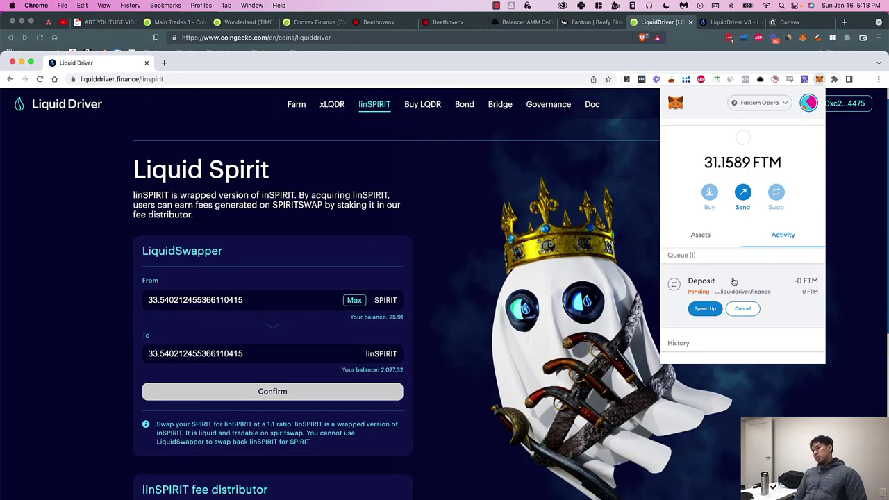
{"action": "left_click", "coordinate": [451, 292]}
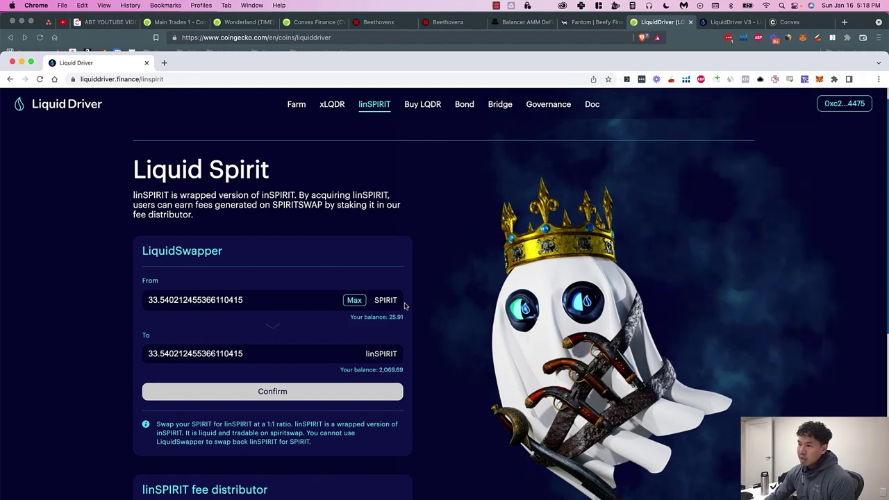
{"action": "scroll", "coordinate": [393, 317], "scroll_direction": "down", "scroll_amount": 5}
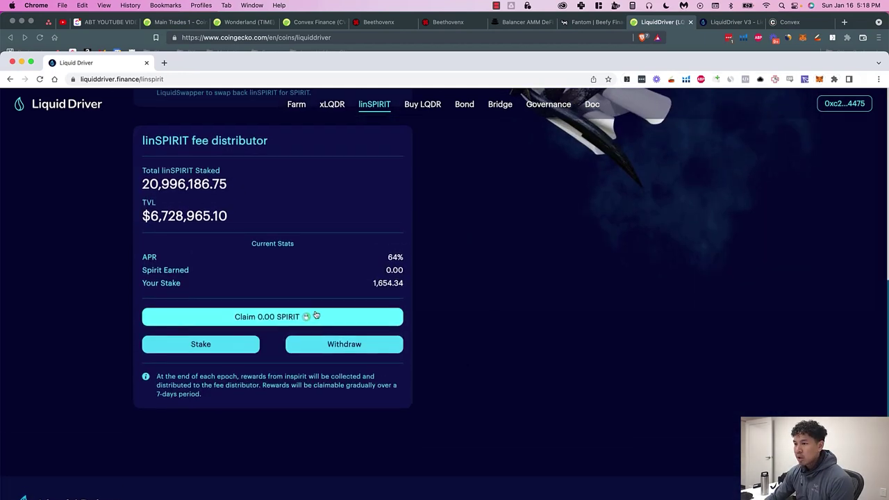
{"action": "scroll", "coordinate": [320, 326], "scroll_direction": "up", "scroll_amount": 2}
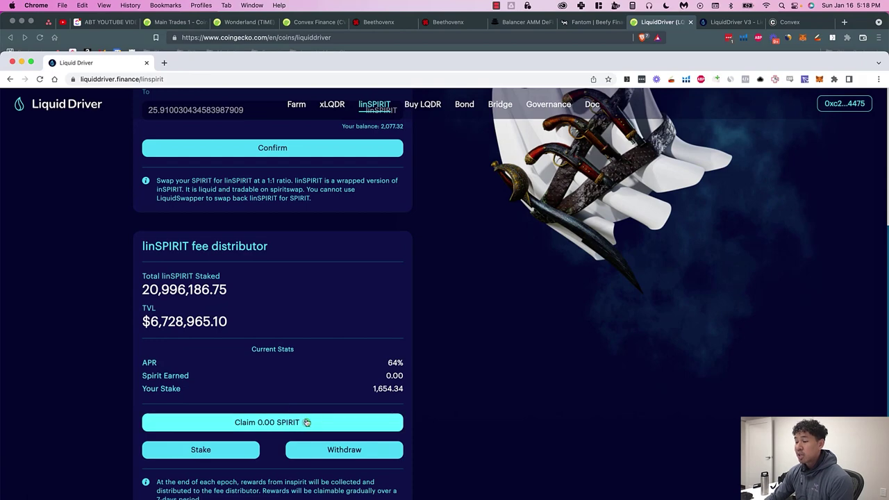
- Swap the remaining 25.910030434583987909 SPIRIT to linSPIRIT in the LiquidSwapper and approve the deposit in MetaMask
{"action": "scroll", "coordinate": [392, 402], "scroll_direction": "up", "scroll_amount": 4}
{"action": "left_click_drag", "start_coordinate": [276, 319], "coordinate": [230, 317]}
{"action": "left_click", "coordinate": [325, 411]}
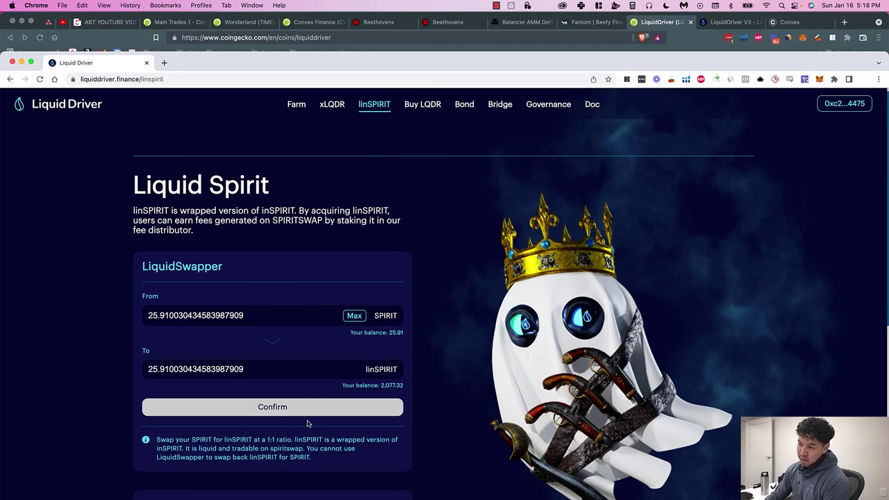
{"action": "left_click", "coordinate": [327, 411]}
{"action": "scroll", "coordinate": [327, 412], "scroll_direction": "down", "scroll_amount": 2}
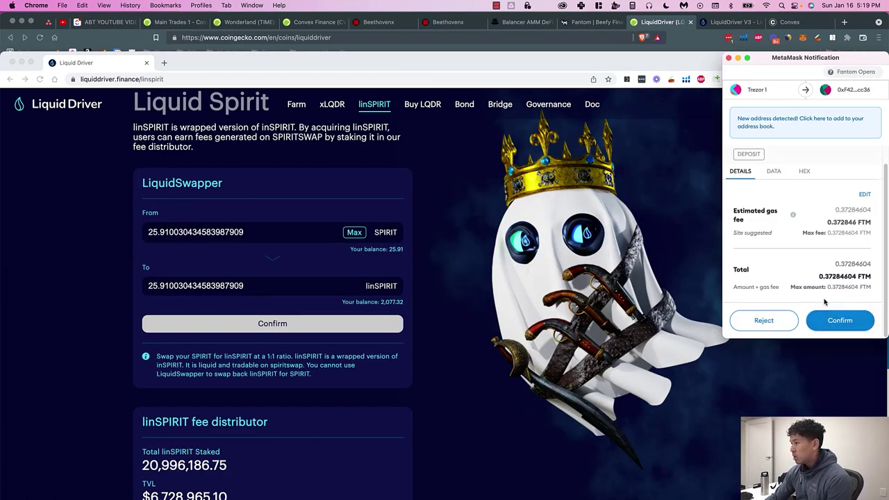
{"action": "left_click", "coordinate": [833, 321]}
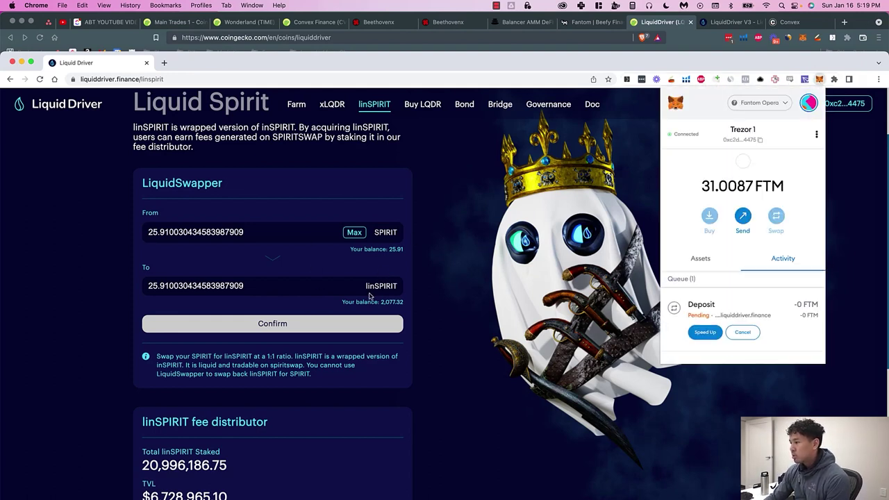
- Check the linSPIRIT fee distributor's stats and track the second deposit in MetaMask's activity list
{"action": "scroll", "coordinate": [517, 299], "scroll_direction": "down", "scroll_amount": 5}
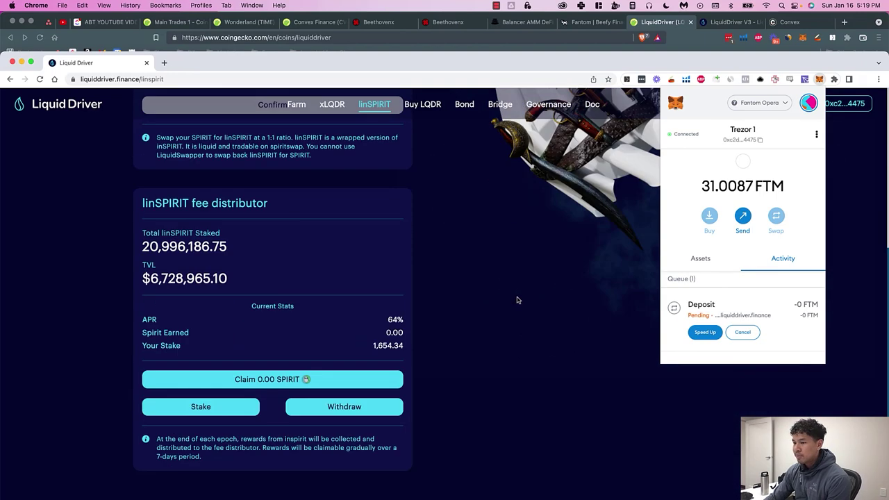
{"action": "left_click", "coordinate": [201, 407]}
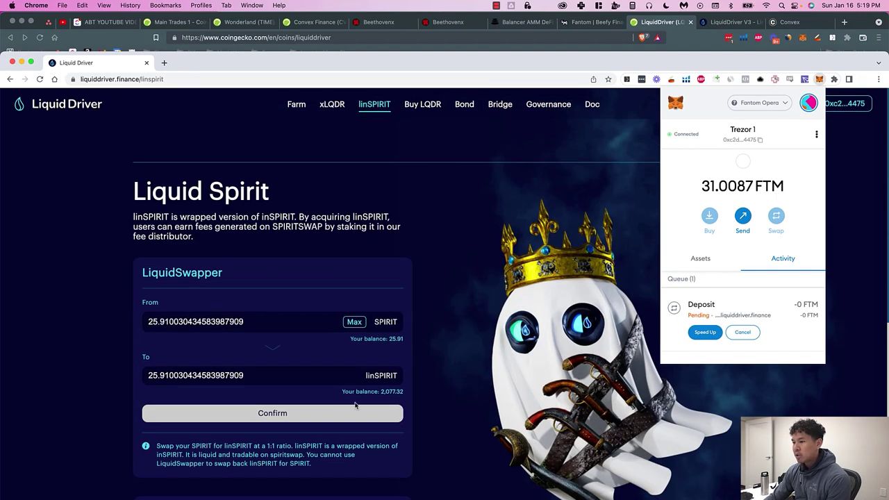
{"action": "left_click", "coordinate": [355, 407]}
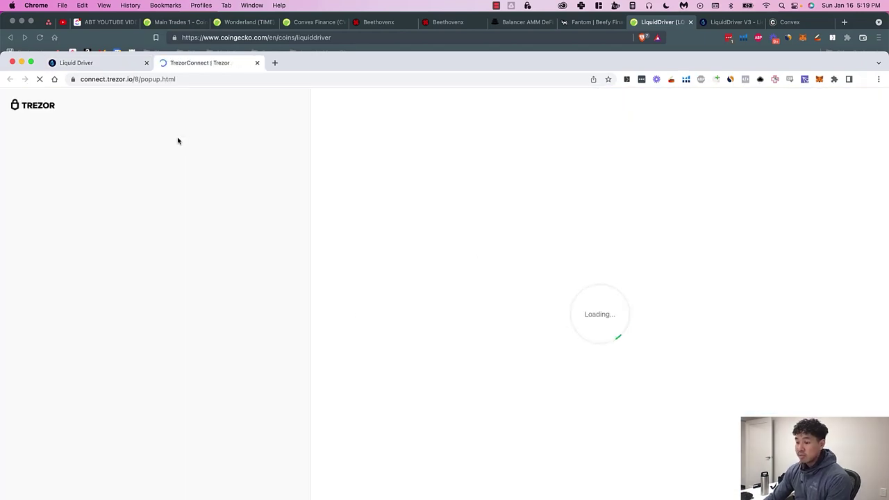
{"action": "scroll", "coordinate": [700, 334], "scroll_direction": "down", "scroll_amount": 3}
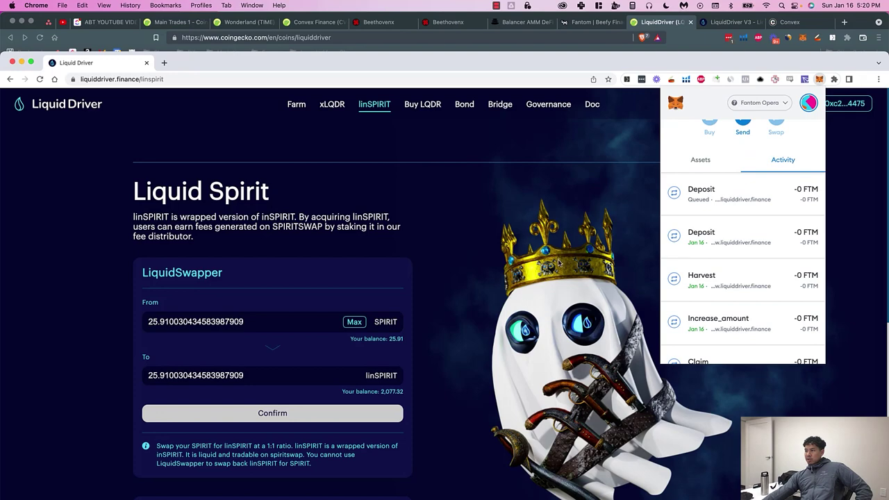
{"action": "scroll", "coordinate": [576, 260], "scroll_direction": "down", "scroll_amount": 3}
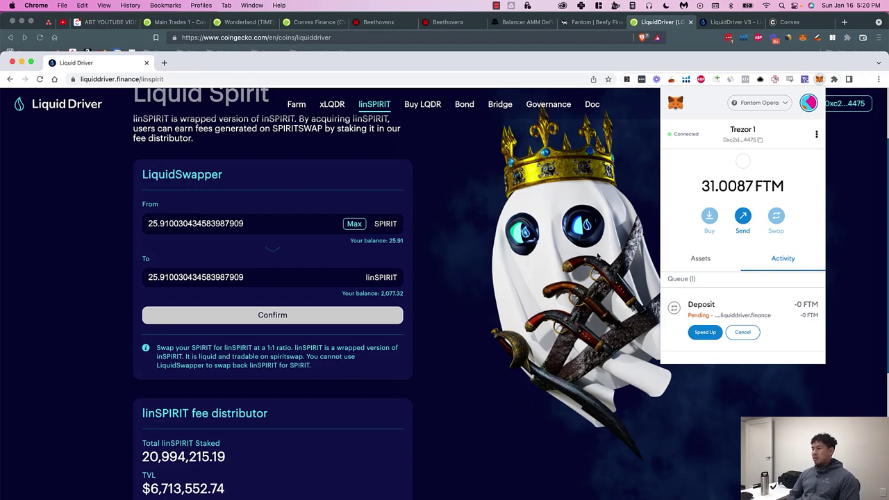
{"action": "scroll", "coordinate": [620, 283], "scroll_direction": "down", "scroll_amount": 2}
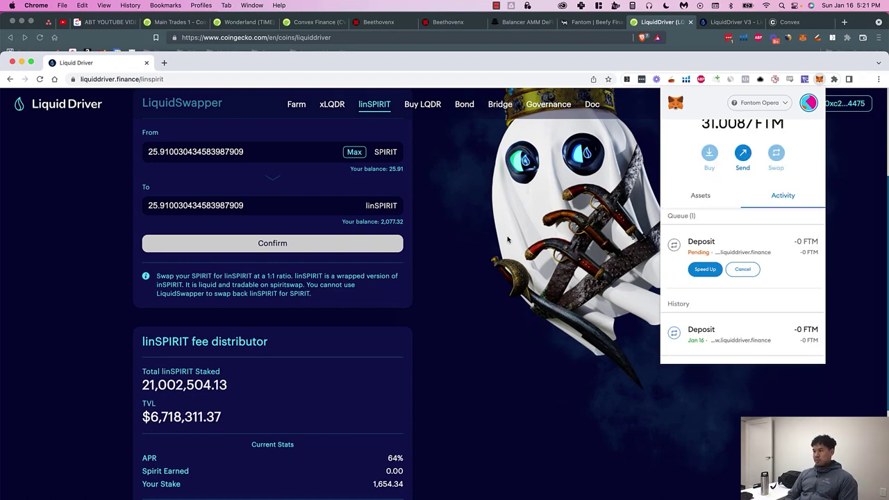
{"action": "left_click", "coordinate": [734, 237]}
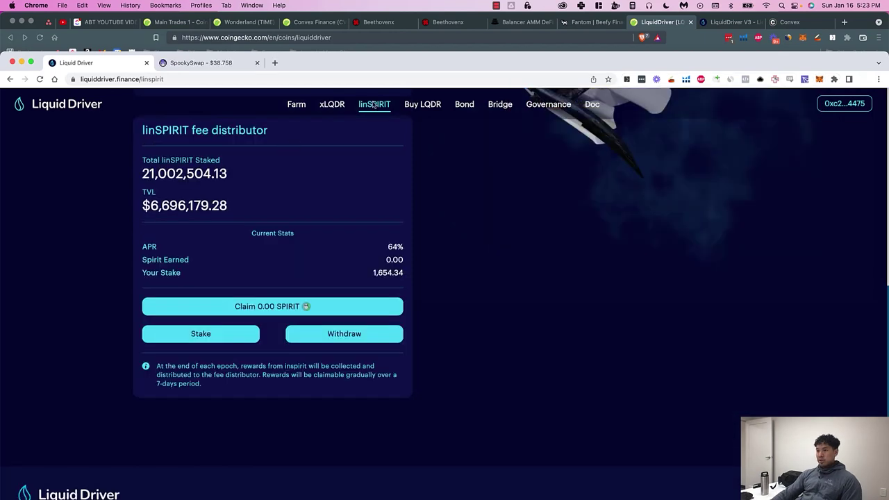
- Open the xLQDR page and examine the BOO APR and claimable earnings in the Revenue Sharing Vault
{"action": "left_click", "coordinate": [344, 104]}
{"action": "scroll", "coordinate": [472, 248], "scroll_direction": "down", "scroll_amount": 10}
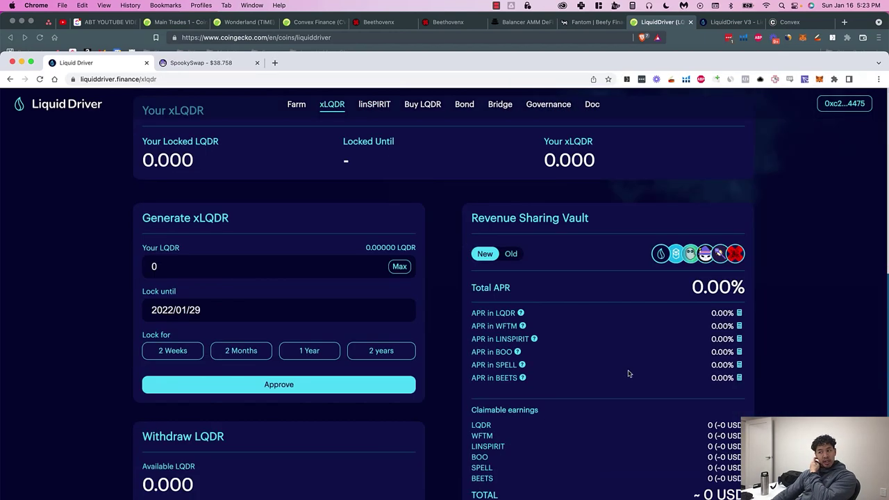
{"action": "left_click_drag", "start_coordinate": [489, 248], "coordinate": [724, 248]}
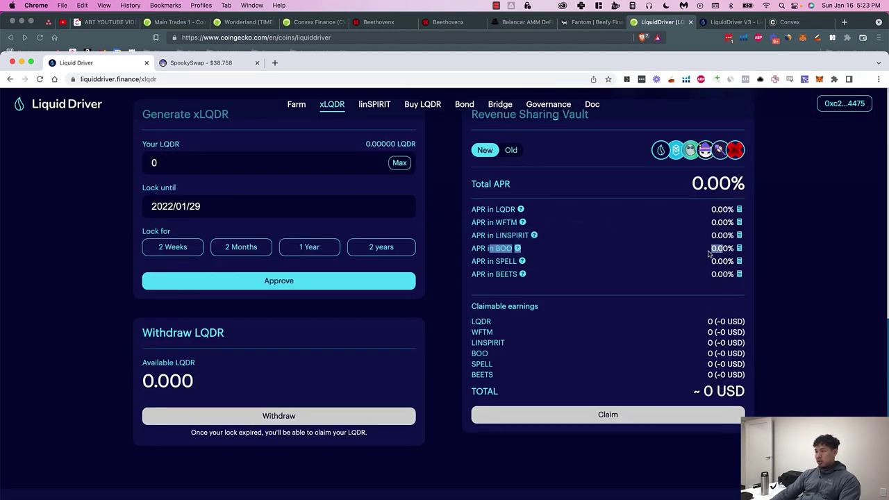
{"action": "triple_click", "coordinate": [709, 253]}
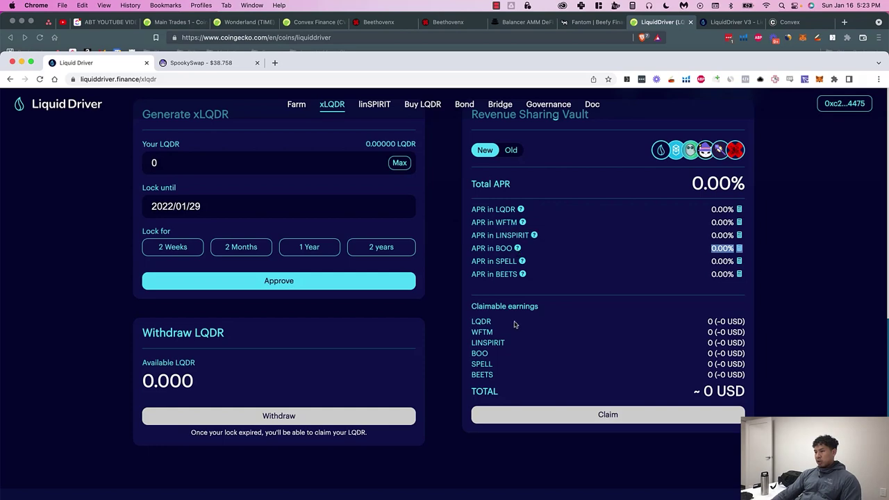
{"action": "scroll", "coordinate": [514, 324], "scroll_direction": "up", "scroll_amount": 6}
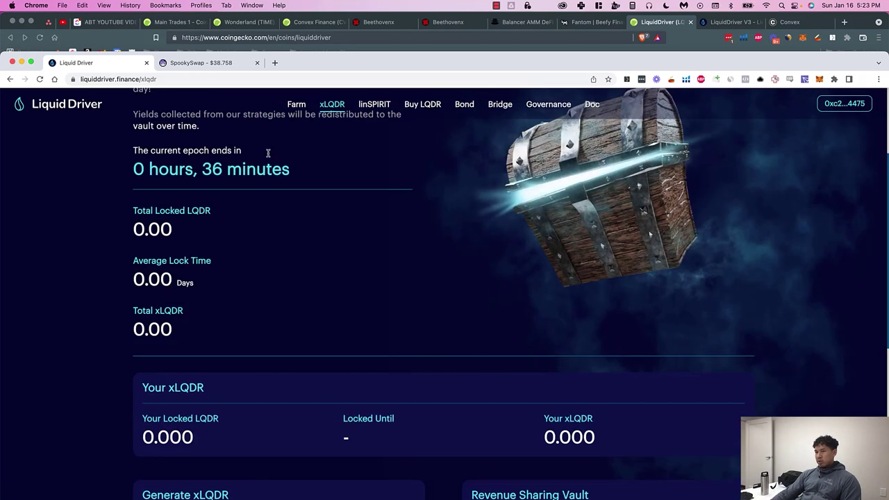
- Switch to SpookySwap, open the BOO staking page, review the xBOO pool's terms and start the BOO approval
{"action": "left_click", "coordinate": [218, 64]}
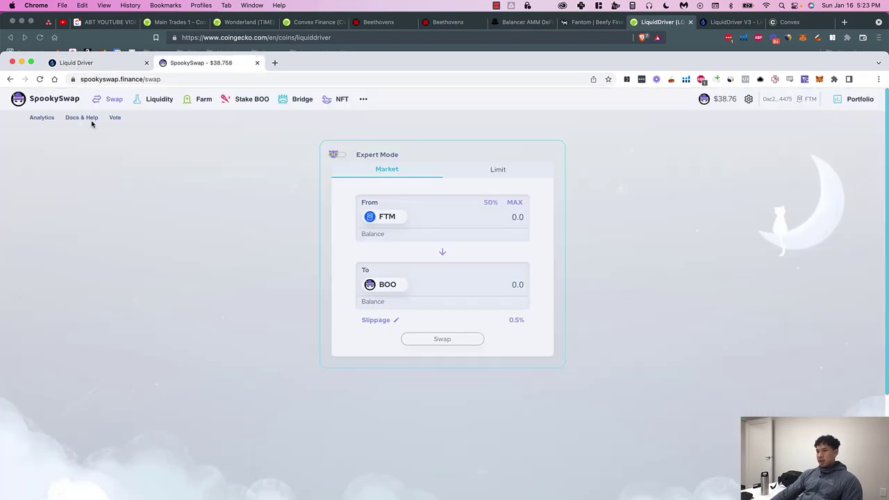
{"action": "left_click", "coordinate": [251, 100]}
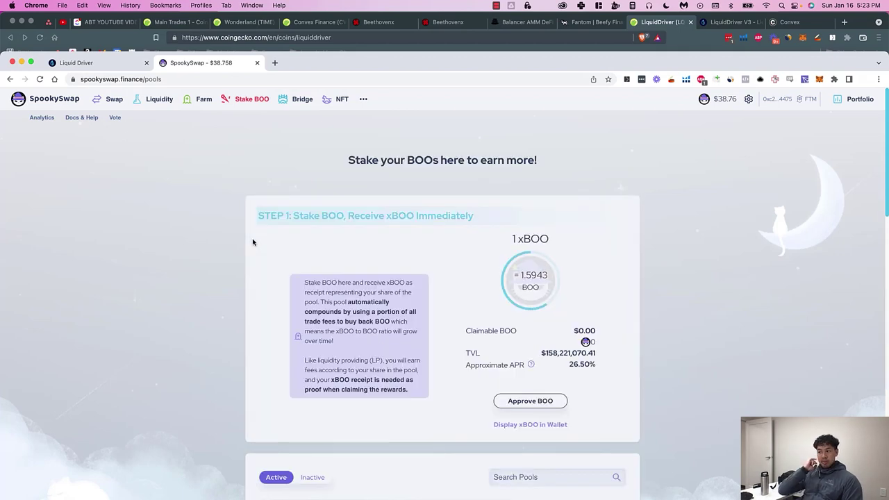
{"action": "scroll", "coordinate": [486, 278], "scroll_direction": "down", "scroll_amount": 2}
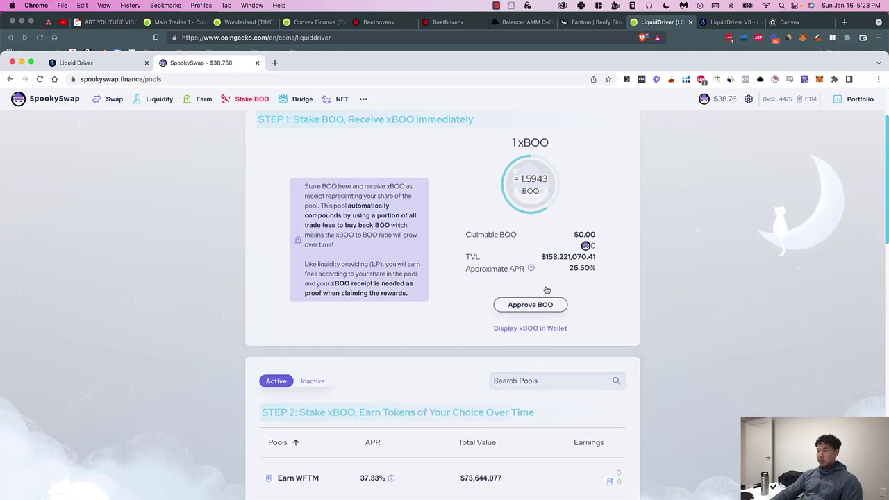
{"action": "scroll", "coordinate": [423, 133], "scroll_direction": "up", "scroll_amount": 2}
{"action": "mouse_move", "coordinate": [245, 97]}
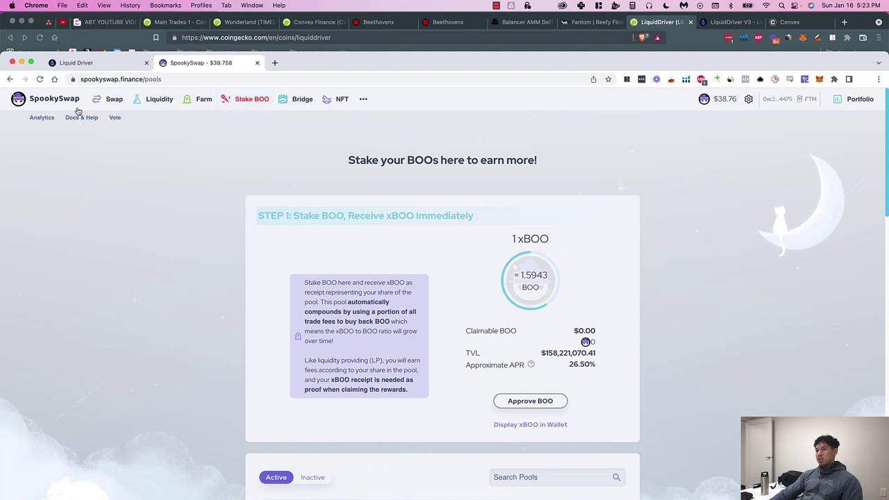
{"action": "left_click", "coordinate": [545, 400]}
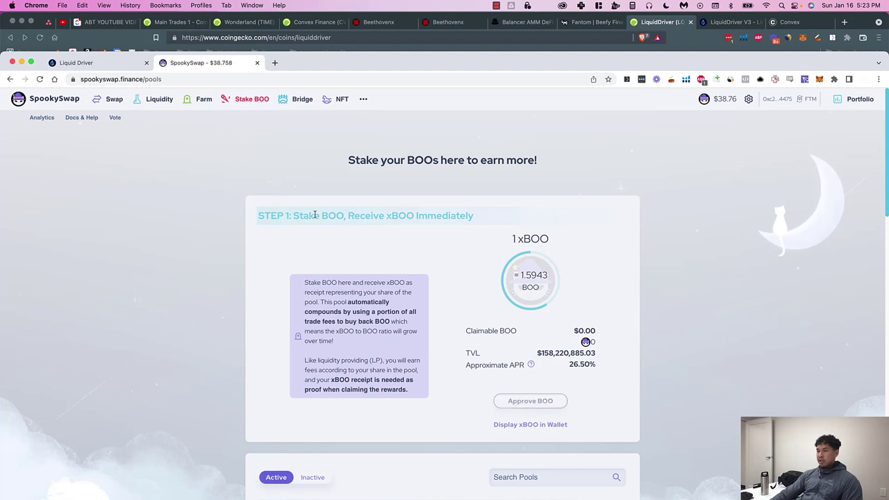
- Read SpookySwap's first step on staking BOO for xBOO and its second step on staking xBOO for other tokens
{"action": "left_click_drag", "start_coordinate": [383, 214], "coordinate": [557, 246]}
{"action": "left_click", "coordinate": [545, 244]}
{"action": "scroll", "coordinate": [389, 278], "scroll_direction": "down", "scroll_amount": 5}
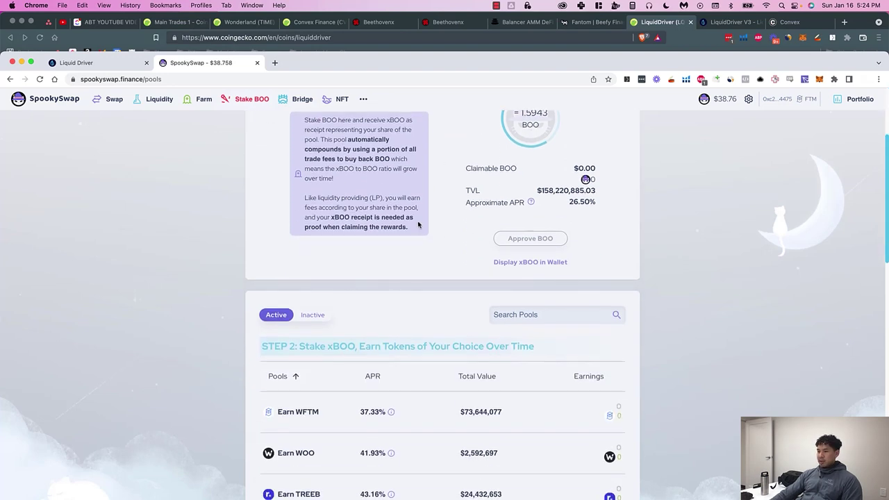
{"action": "scroll", "coordinate": [417, 246], "scroll_direction": "down", "scroll_amount": 2}
{"action": "left_click_drag", "start_coordinate": [333, 275], "coordinate": [401, 278]}
{"action": "scroll", "coordinate": [396, 292], "scroll_direction": "down", "scroll_amount": 1}
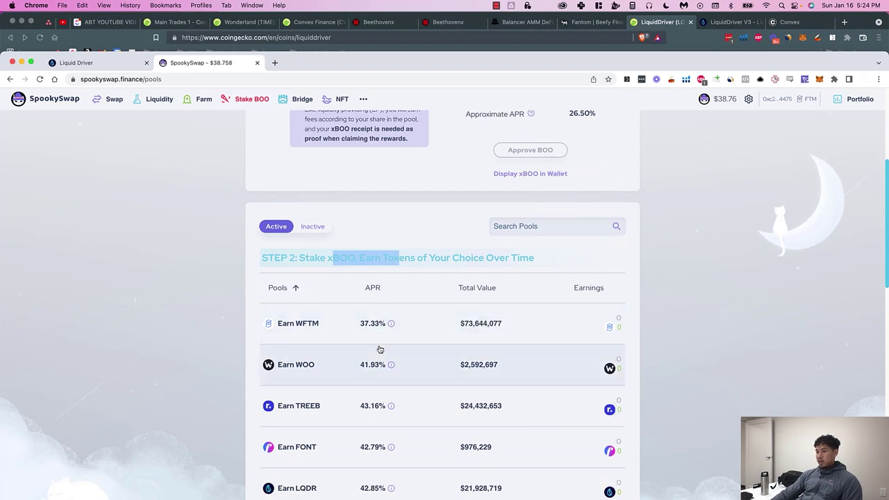
- Look through the active xBOO pools, sort them by APR from highest to lowest and examine the LQDR pool
{"action": "scroll", "coordinate": [379, 347], "scroll_direction": "down", "scroll_amount": 5}
{"action": "scroll", "coordinate": [375, 332], "scroll_direction": "down", "scroll_amount": 8}
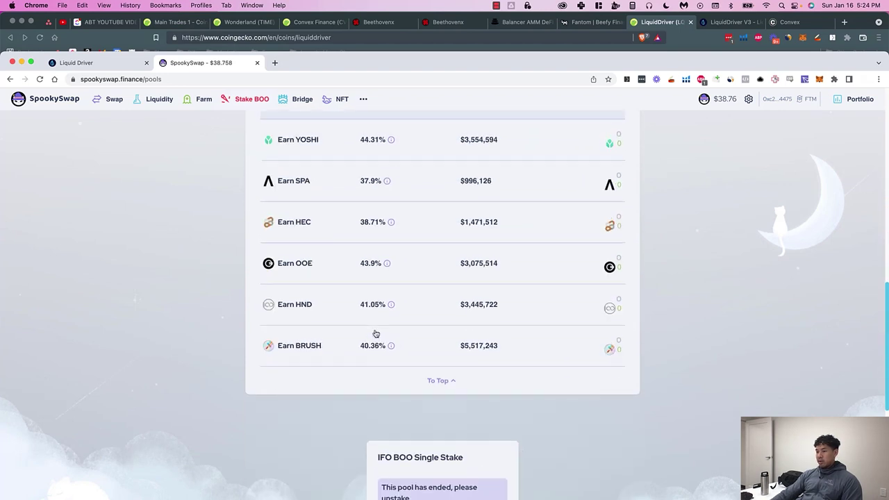
{"action": "left_click", "coordinate": [445, 377]}
{"action": "scroll", "coordinate": [378, 242], "scroll_direction": "up", "scroll_amount": 4}
{"action": "left_click", "coordinate": [375, 218]}
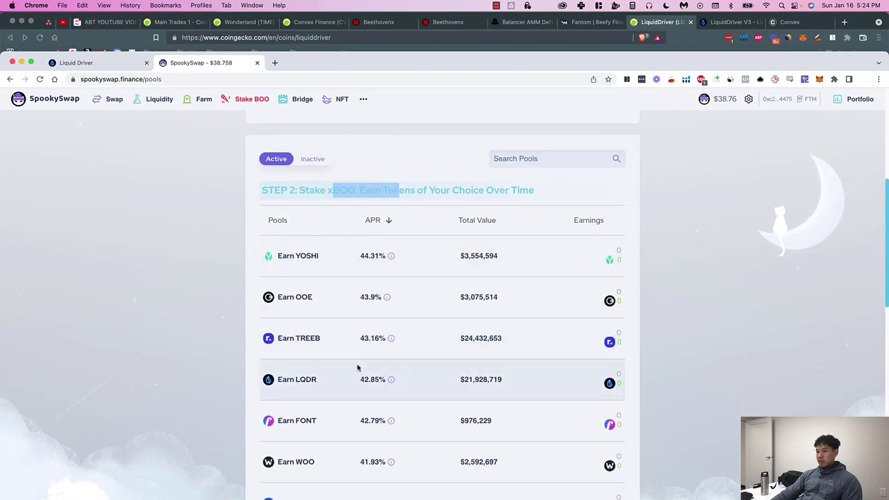
{"action": "mouse_move", "coordinate": [381, 386]}
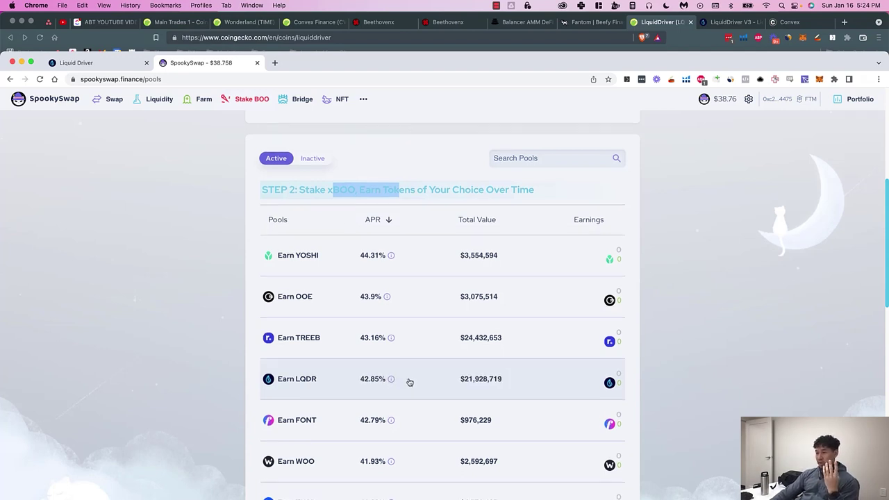
- Compare the active xBOO pools on SpookySwap and examine the APR breakdowns of the WFTM and LQDR pools
{"action": "scroll", "coordinate": [409, 380], "scroll_direction": "down", "scroll_amount": 3}
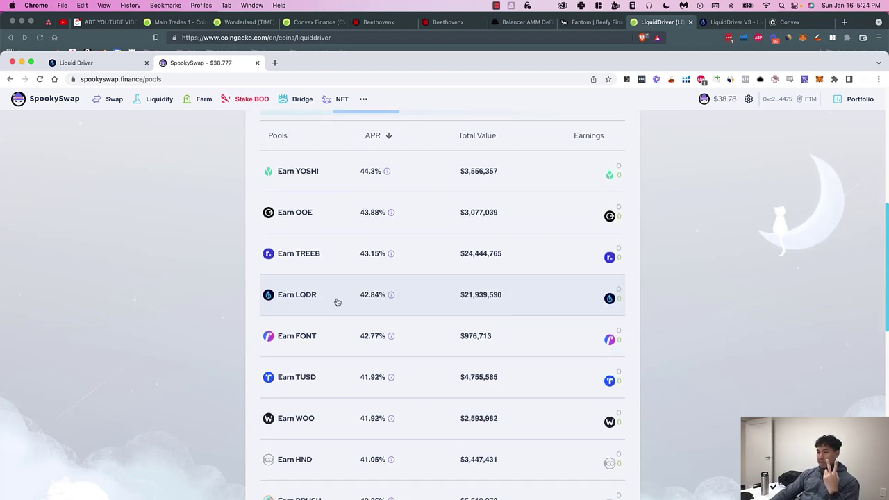
{"action": "scroll", "coordinate": [339, 306], "scroll_direction": "down", "scroll_amount": 2}
{"action": "scroll", "coordinate": [336, 329], "scroll_direction": "down", "scroll_amount": 5}
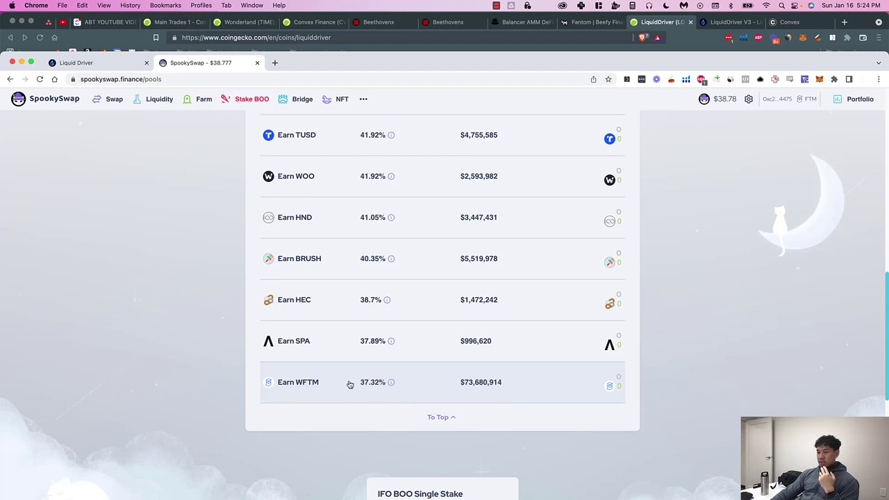
{"action": "scroll", "coordinate": [343, 371], "scroll_direction": "up", "scroll_amount": 5}
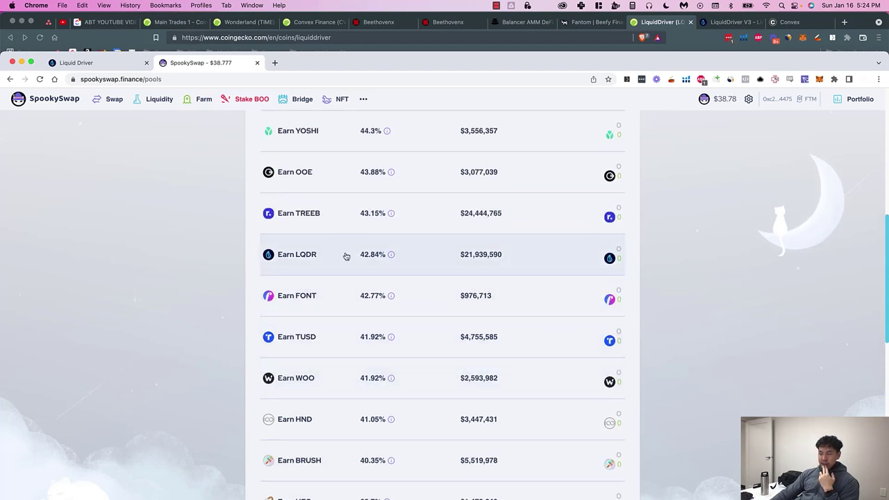
{"action": "scroll", "coordinate": [344, 262], "scroll_direction": "down", "scroll_amount": 6}
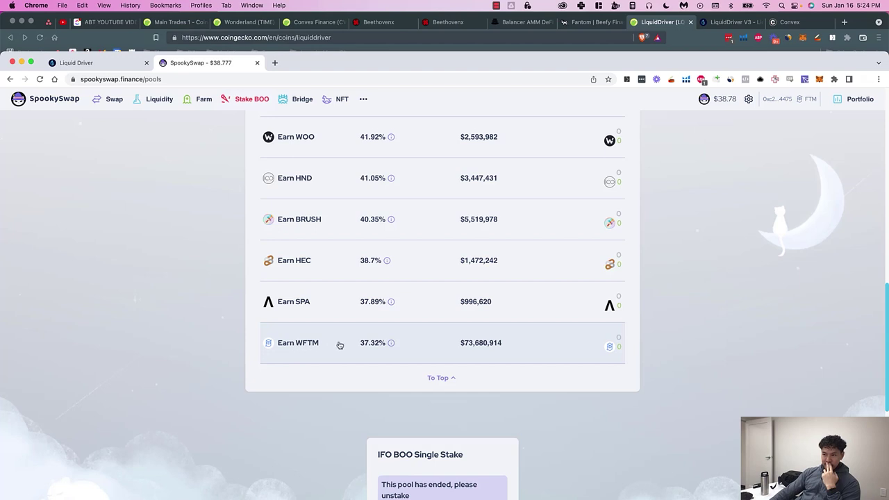
{"action": "mouse_move", "coordinate": [383, 341]}
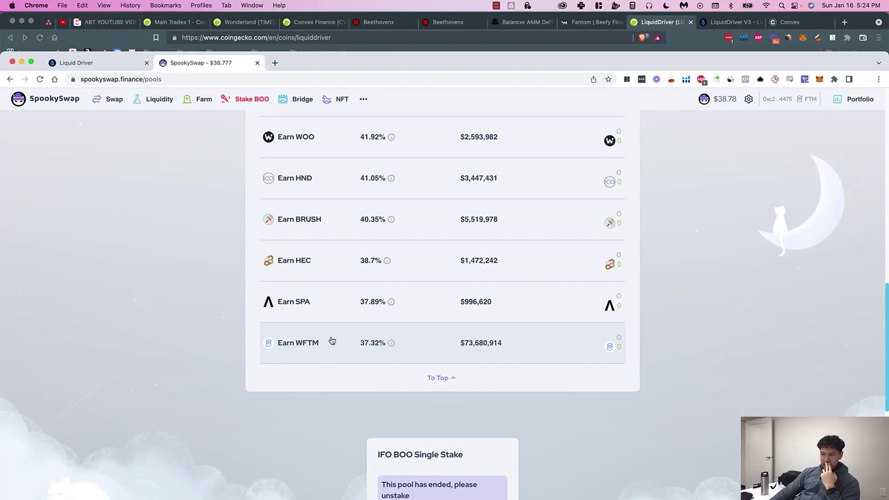
{"action": "scroll", "coordinate": [337, 341], "scroll_direction": "up", "scroll_amount": 10}
{"action": "scroll", "coordinate": [345, 301], "scroll_direction": "down", "scroll_amount": 10}
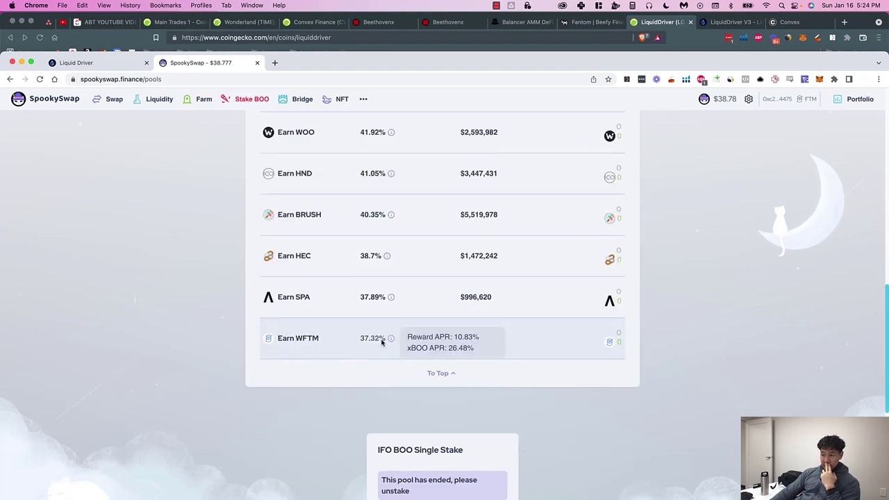
{"action": "scroll", "coordinate": [378, 340], "scroll_direction": "up", "scroll_amount": 10}
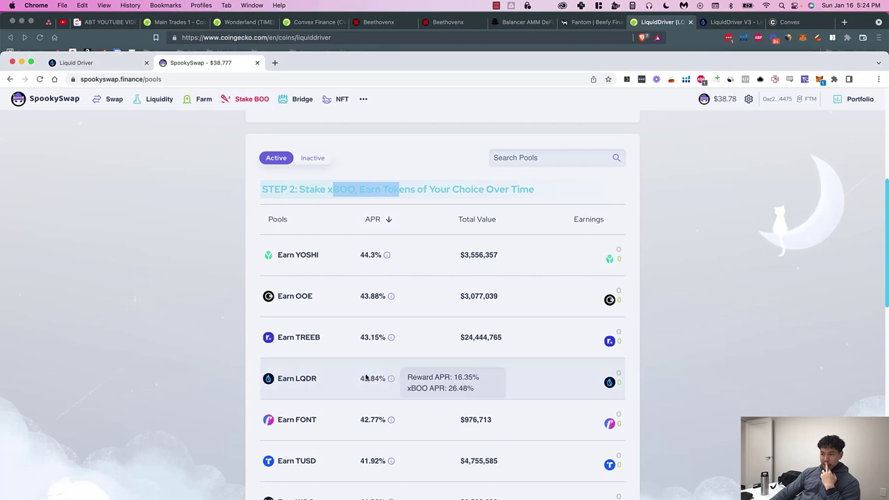
- Switch to LiquidDriver's linSPIRIT page, check the MetaMask wallet and reload the page
{"action": "left_click", "coordinate": [820, 79]}
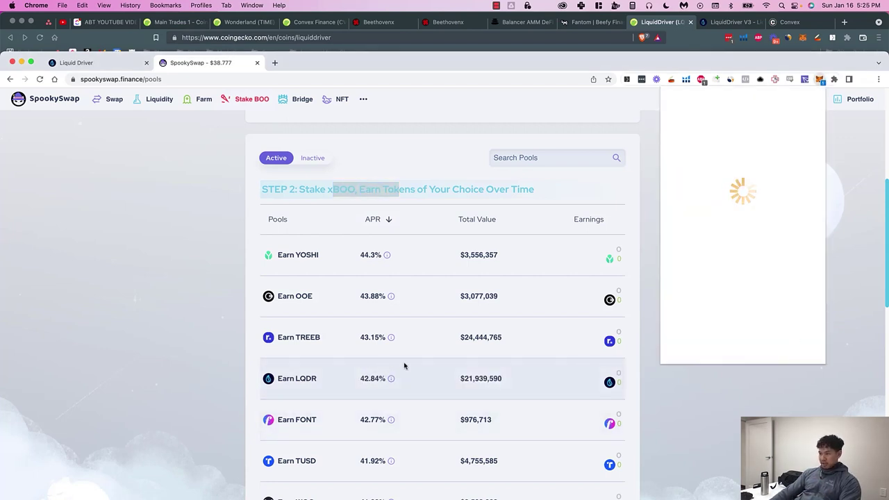
{"action": "key", "text": "super+1"}
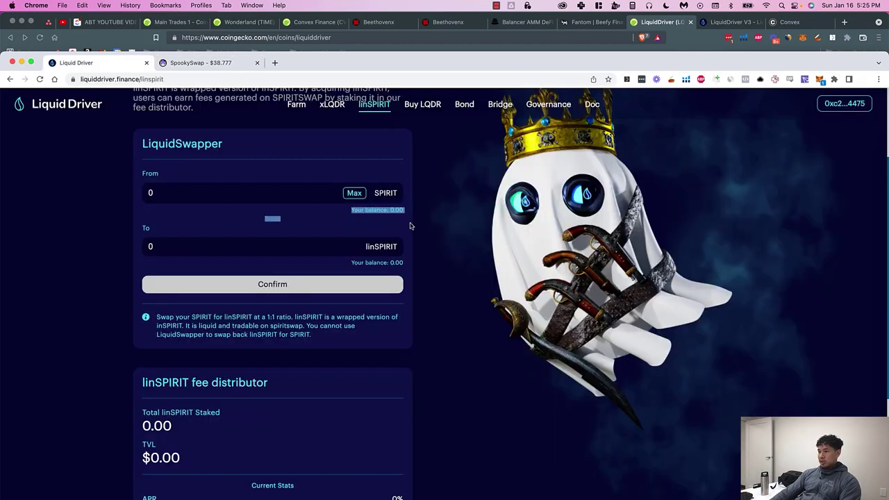
{"action": "scroll", "coordinate": [486, 278], "scroll_direction": "down", "scroll_amount": 4}
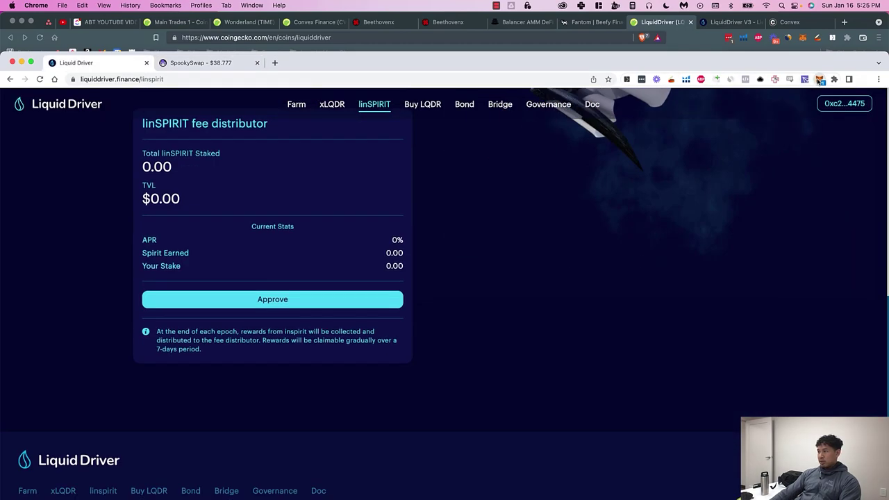
{"action": "left_click", "coordinate": [821, 81]}
{"action": "right_click", "coordinate": [821, 81]}
{"action": "key", "text": "Escape"}
{"action": "key", "text": "cmd+r"}
{"action": "left_click", "coordinate": [163, 78]}
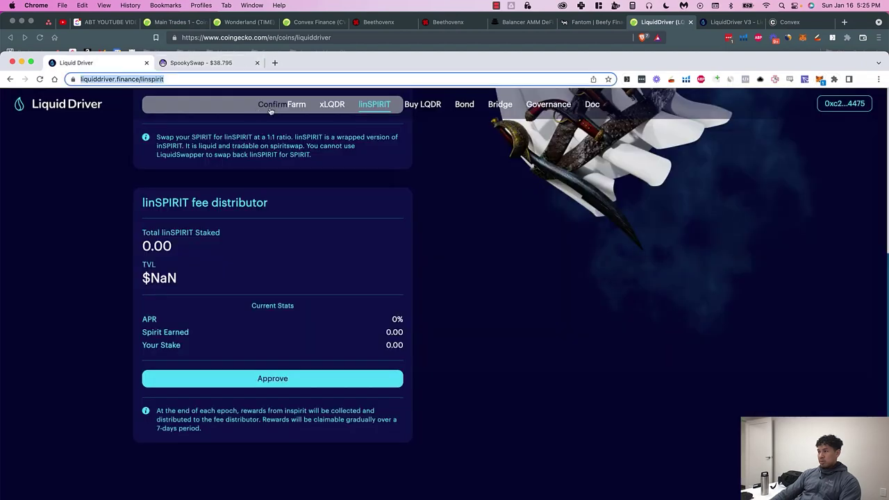
- Restart Chrome and reopen the Liquid Driver and SpookySwap pages
{"action": "right_click", "coordinate": [698, 488]}
{"action": "left_click", "coordinate": [671, 454]}
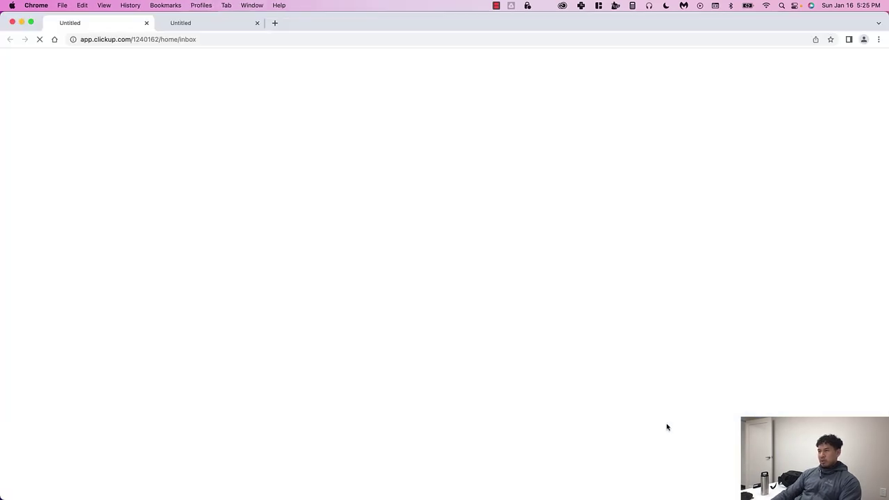
{"action": "left_click", "coordinate": [226, 27]}
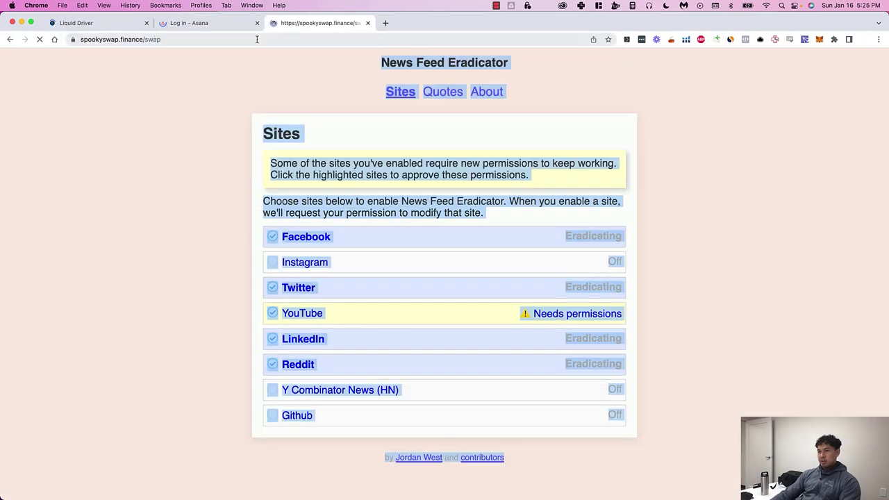
{"action": "left_click", "coordinate": [257, 23]}
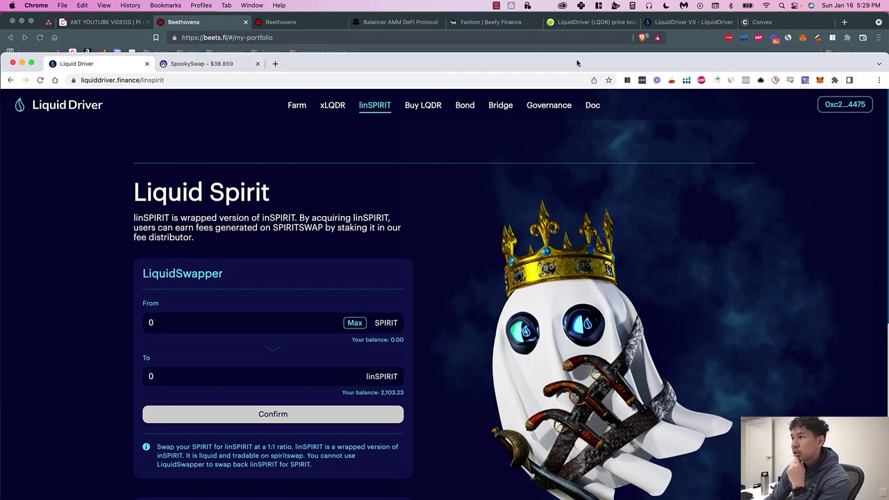
- Move the browser window slightly up and review the xBOO pool on SpookySwap's BOO staking page
{"action": "left_click_drag", "start_coordinate": [579, 62], "coordinate": [574, 54]}
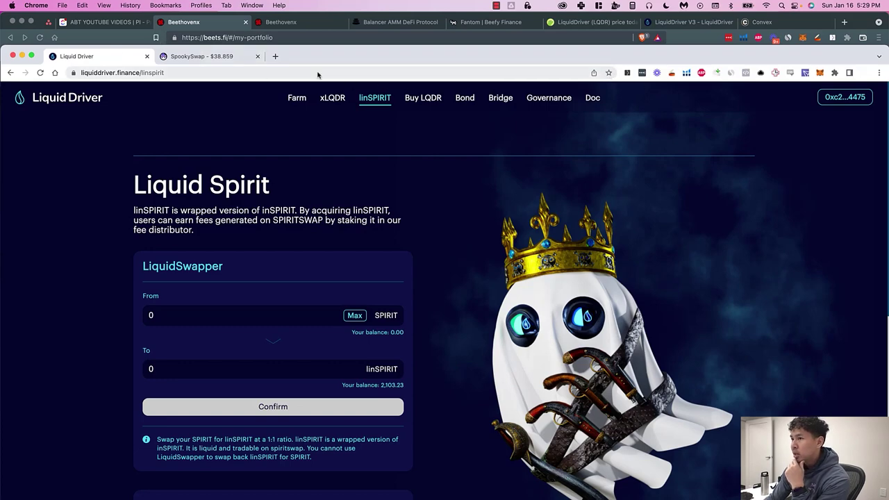
{"action": "left_click", "coordinate": [219, 58]}
{"action": "left_click", "coordinate": [252, 93]}
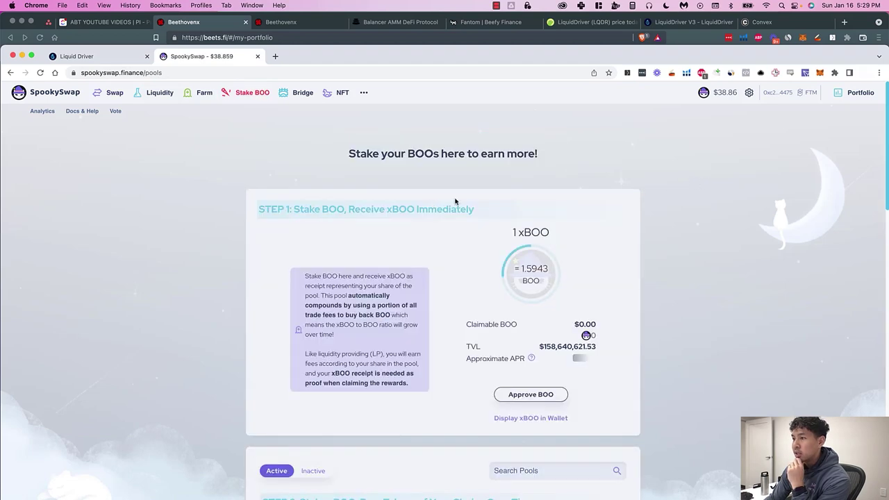
{"action": "left_click_drag", "start_coordinate": [515, 62], "coordinate": [518, 48]}
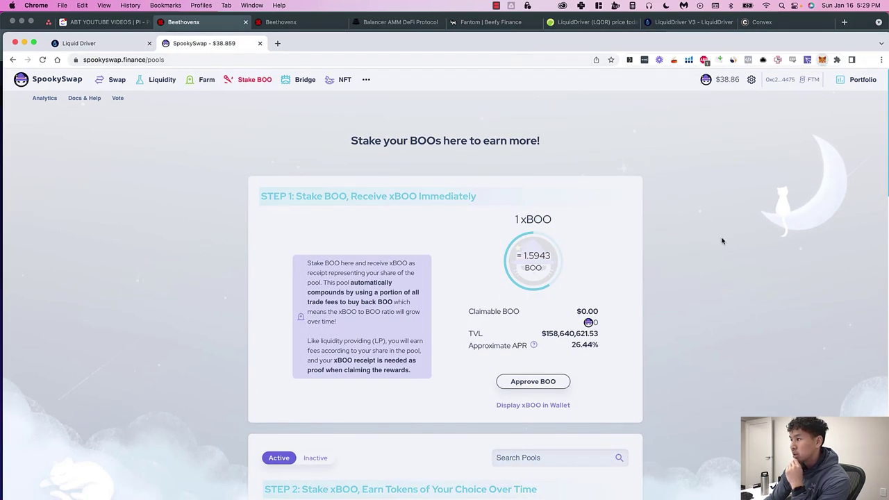
- Try to deposit the maximum 2103.233438688008868495 linSPIRIT into the fee distributor on LiquidDriver's linSPIRIT page
{"action": "key", "text": "ctrl+shift+Tab"}
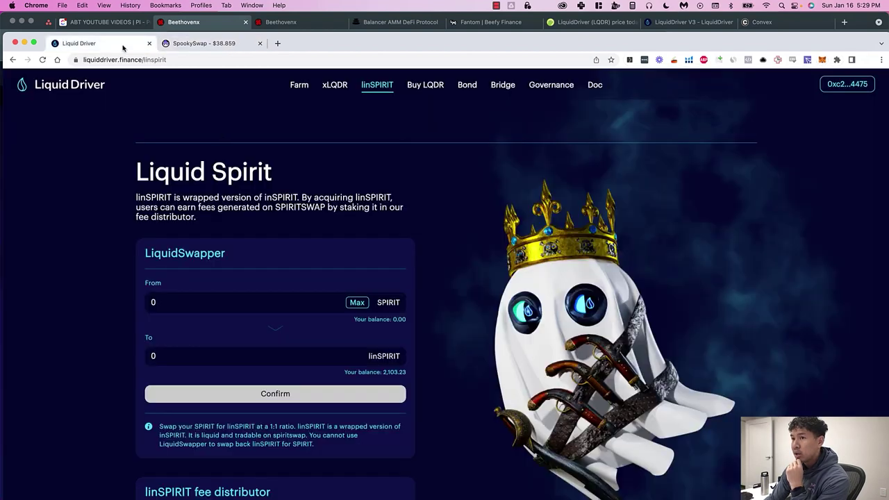
{"action": "scroll", "coordinate": [383, 144], "scroll_direction": "down", "scroll_amount": 5}
{"action": "scroll", "coordinate": [353, 153], "scroll_direction": "down", "scroll_amount": 3}
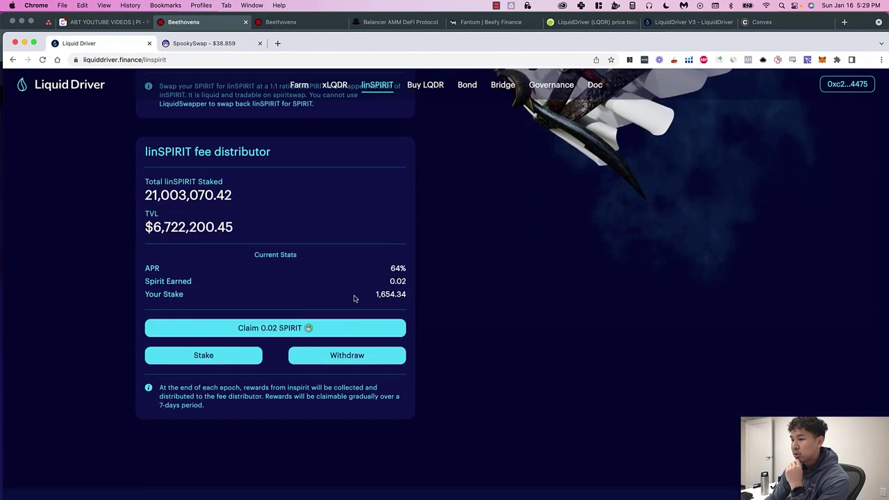
{"action": "left_click", "coordinate": [204, 354]}
{"action": "left_click_drag", "start_coordinate": [381, 259], "coordinate": [439, 260]}
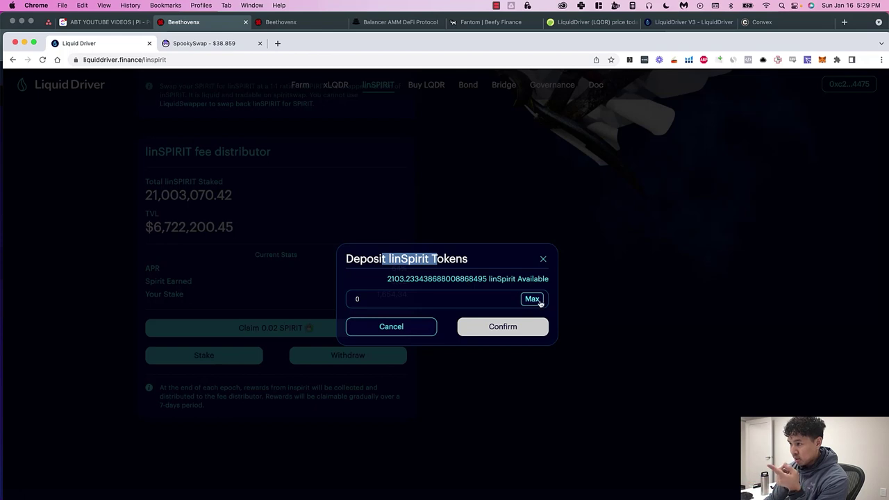
{"action": "left_click", "coordinate": [531, 300]}
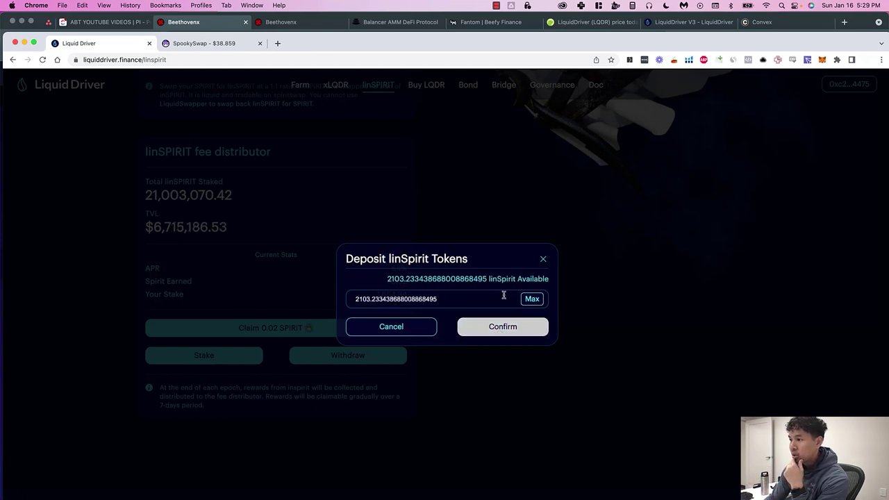
{"action": "left_click", "coordinate": [503, 326]}
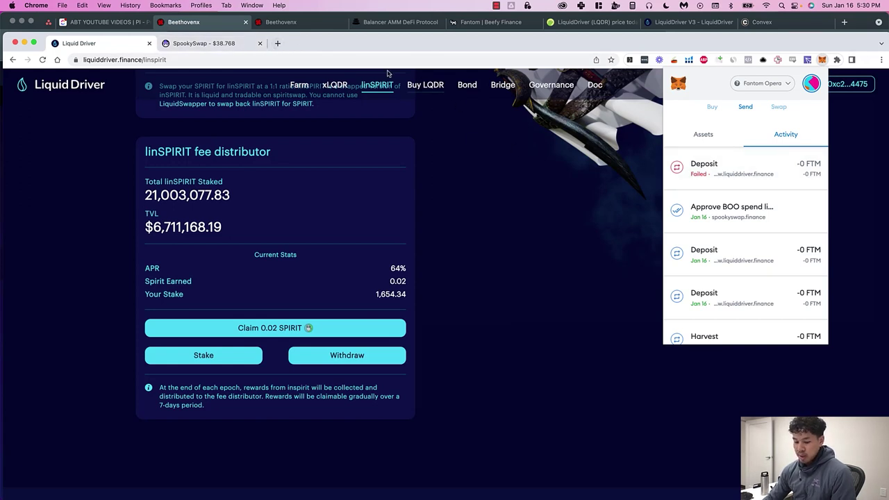
- Close the wallet and submit the deposit of 2103.233438688008868495 linSPIRIT again
{"action": "left_click", "coordinate": [234, 373]}
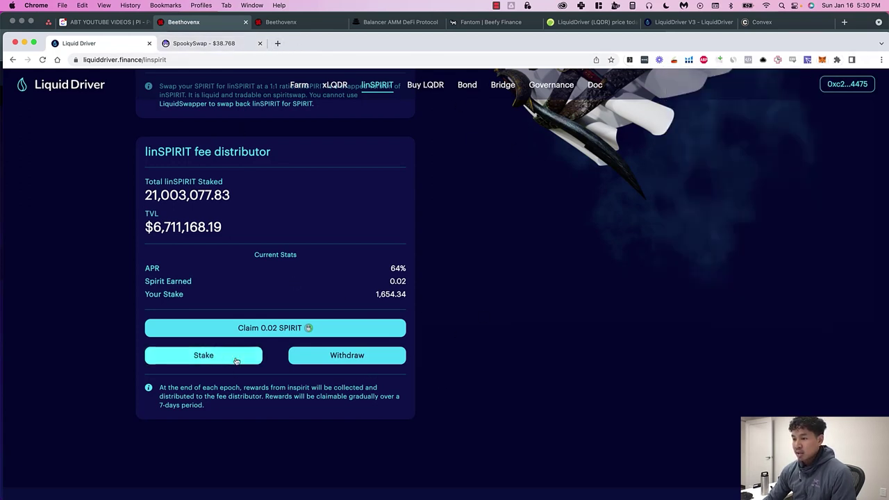
{"action": "left_click", "coordinate": [236, 360]}
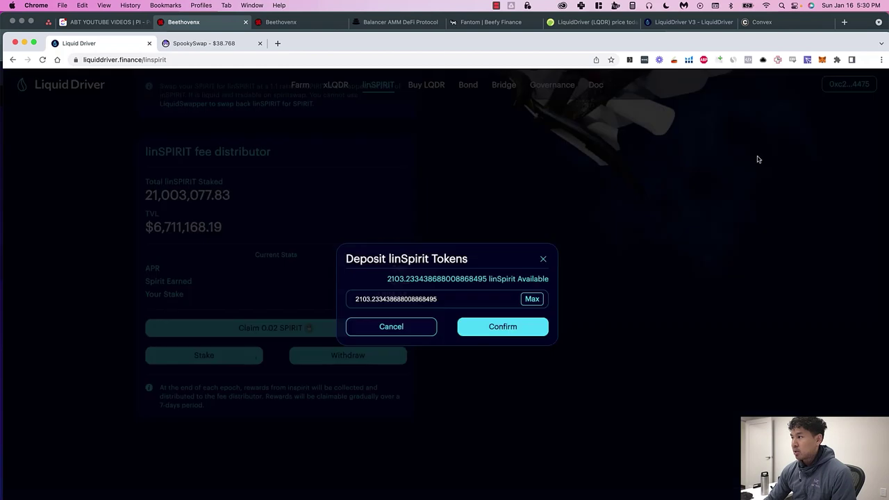
{"action": "left_click", "coordinate": [530, 326]}
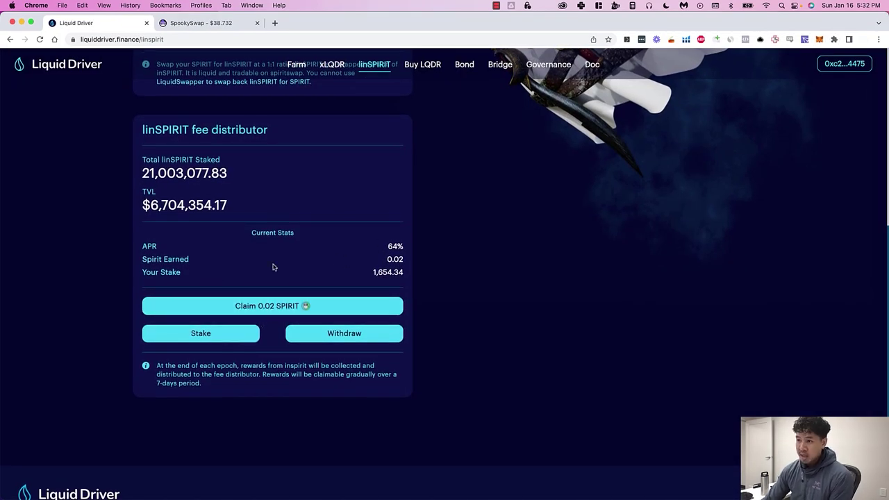
- Examine the fee distributor's APR and own stake, look up linSpirit's price on CoinGecko and check the wallet
{"action": "left_click_drag", "start_coordinate": [390, 254], "coordinate": [407, 250]}
{"action": "left_click_drag", "start_coordinate": [375, 274], "coordinate": [354, 271]}
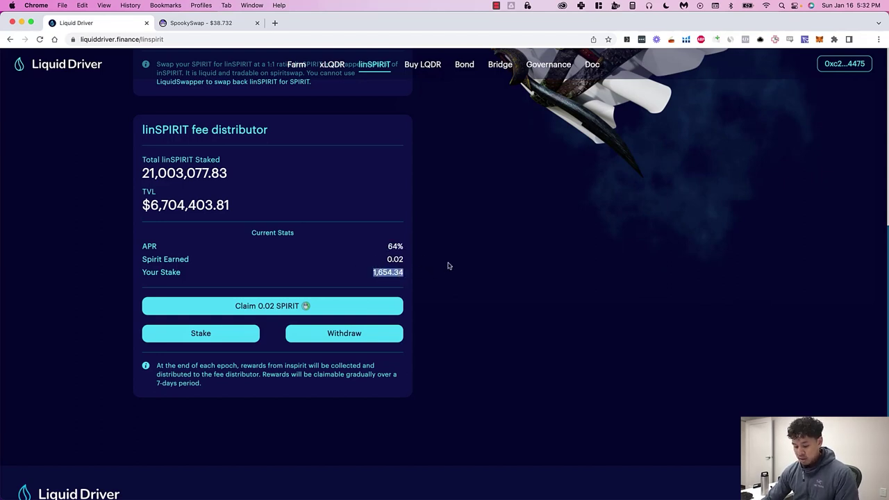
{"action": "key", "text": "super+Tab"}
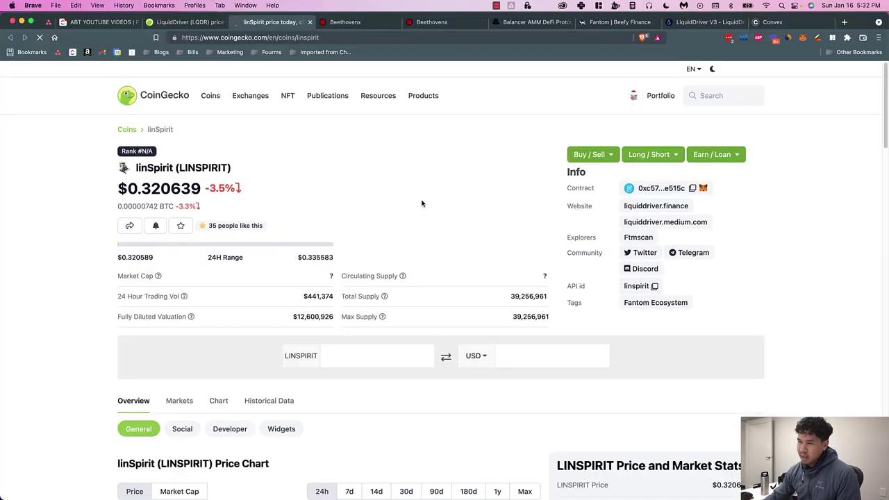
{"action": "key", "text": "super+Tab"}
{"action": "left_click_drag", "start_coordinate": [373, 273], "coordinate": [415, 273]}
{"action": "left_click", "coordinate": [403, 278]}
{"action": "left_click_drag", "start_coordinate": [359, 272], "coordinate": [411, 272]}
{"action": "left_click", "coordinate": [410, 270]}
{"action": "scroll", "coordinate": [362, 166], "scroll_direction": "up", "scroll_amount": 3}
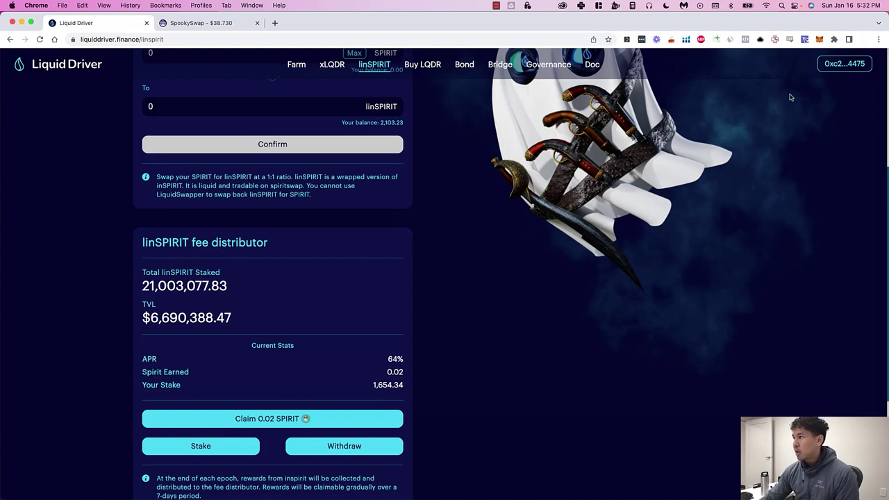
{"action": "left_click", "coordinate": [820, 39]}
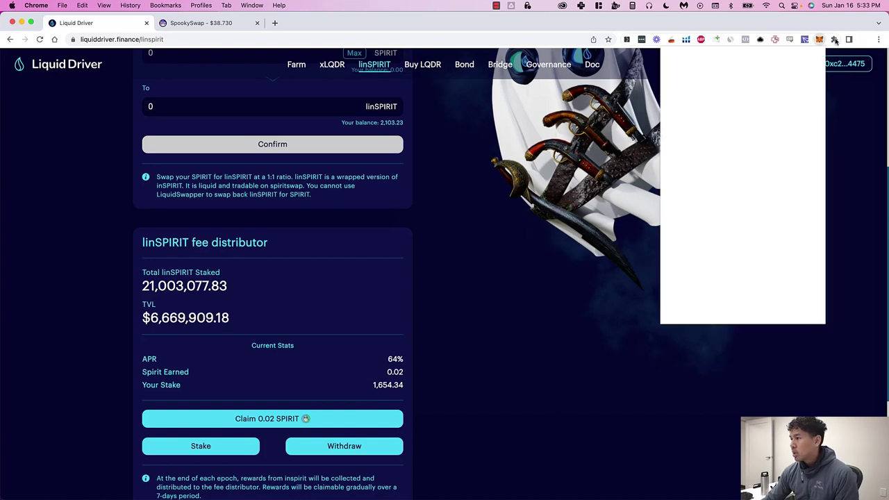
{"action": "left_click", "coordinate": [548, 205]}
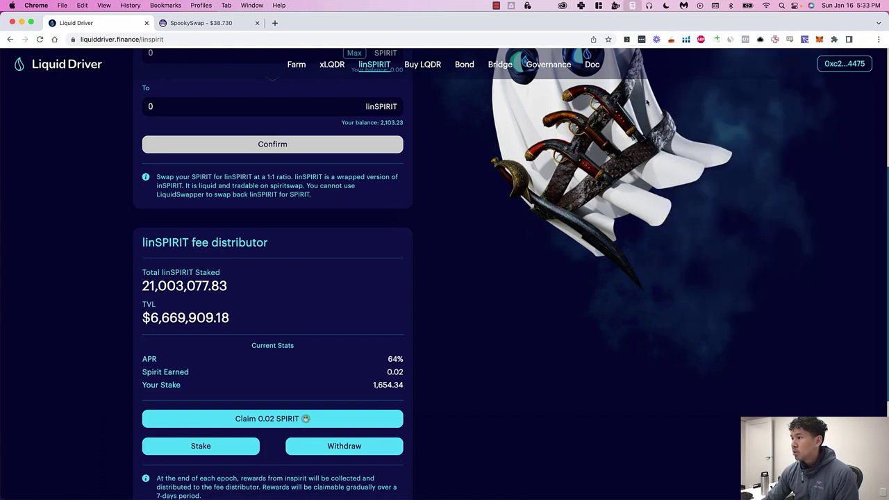
{"action": "left_click", "coordinate": [631, 5]}
{"action": "left_click", "coordinate": [679, 73]}
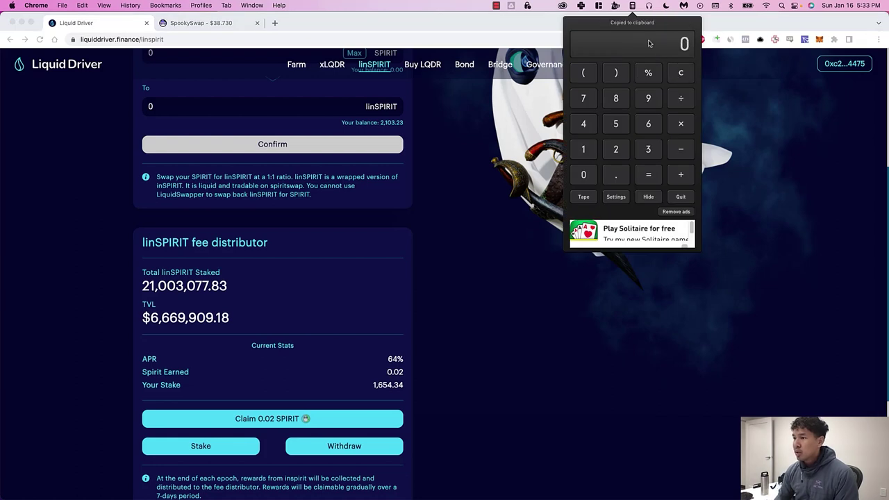
{"action": "type", "text": "2103"}
{"action": "left_click", "coordinate": [649, 43]}
{"action": "type", "text": ".23+"}
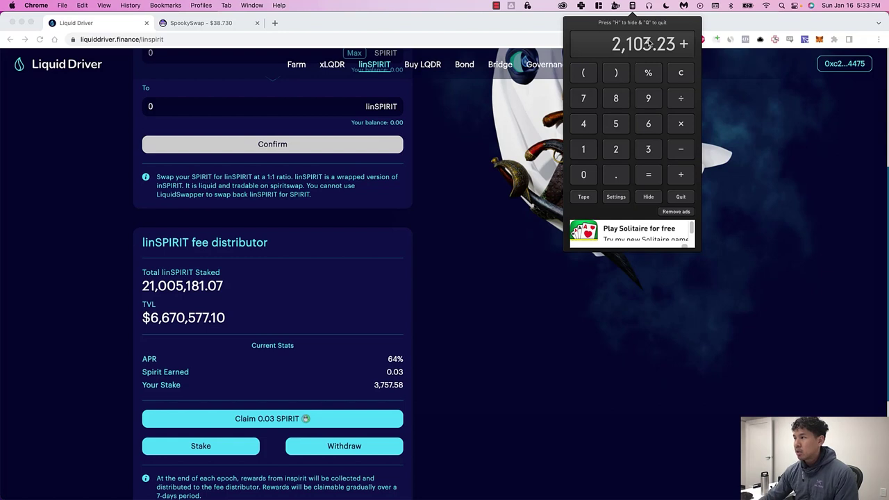
{"action": "left_click", "coordinate": [680, 72]}
- Copy the staked linSPIRIT amount and convert 3757.58 LINSPIRIT to USD in CoinGecko's converter
{"action": "left_click", "coordinate": [462, 298]}
{"action": "left_click_drag", "start_coordinate": [373, 385], "coordinate": [401, 381]}
{"action": "key", "text": "super+Tab"}
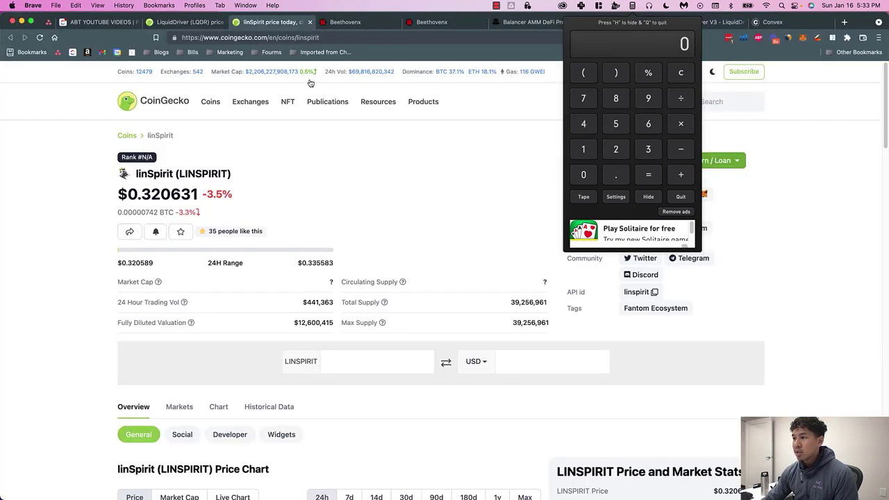
{"action": "left_click", "coordinate": [328, 361]}
{"action": "key", "text": "super+v"}
- Try to copy the USD value of the stake from CoinGecko's converter into the calculator
{"action": "double_click", "coordinate": [544, 362]}
{"action": "key", "text": "super+space"}
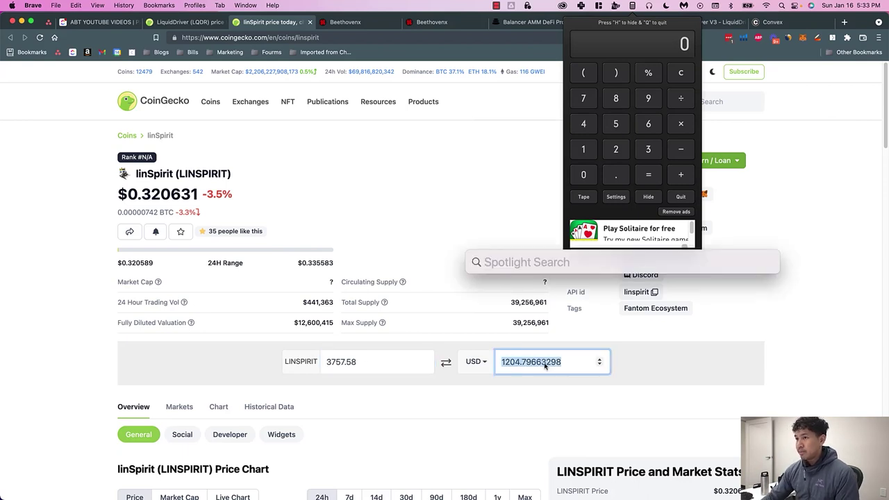
{"action": "key", "text": "super+Tab"}
{"action": "left_click", "coordinate": [655, 43]}
{"action": "key", "text": "super+Tab"}
{"action": "key", "text": "super+Tab"}
{"action": "left_click", "coordinate": [663, 40]}
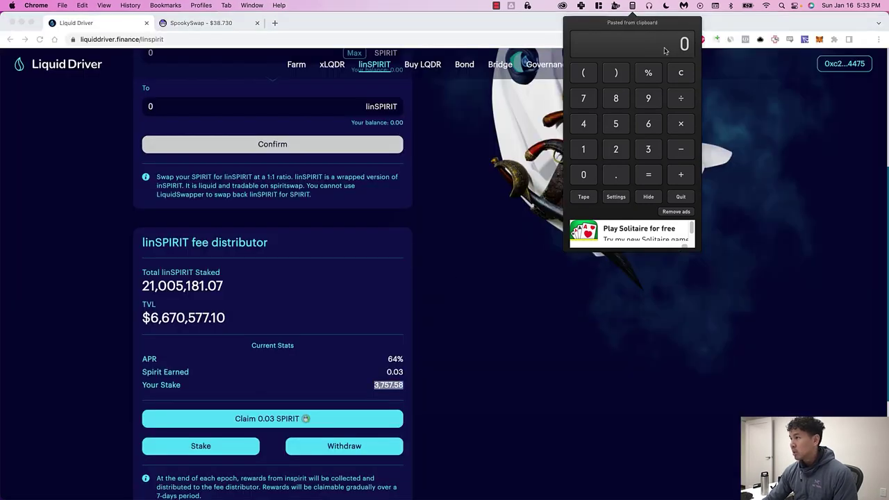
{"action": "key", "text": "super+Tab"}
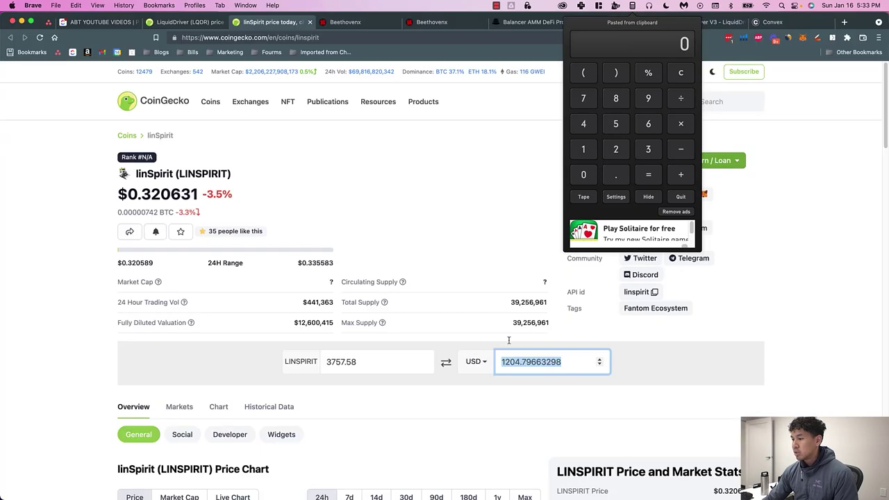
- Copy the converted USD value again and enter 1204 in the calculator
{"action": "left_click", "coordinate": [560, 364]}
{"action": "double_click", "coordinate": [552, 362]}
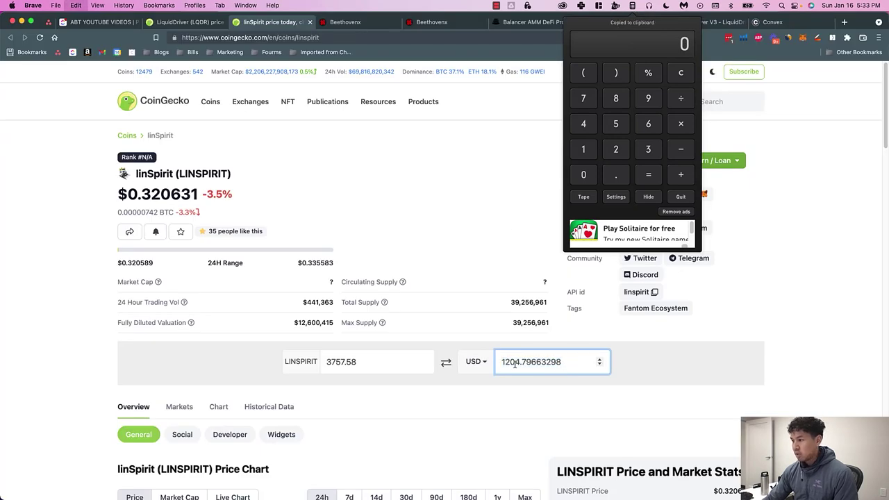
{"action": "triple_click", "coordinate": [552, 362]}
{"action": "left_click", "coordinate": [683, 45]}
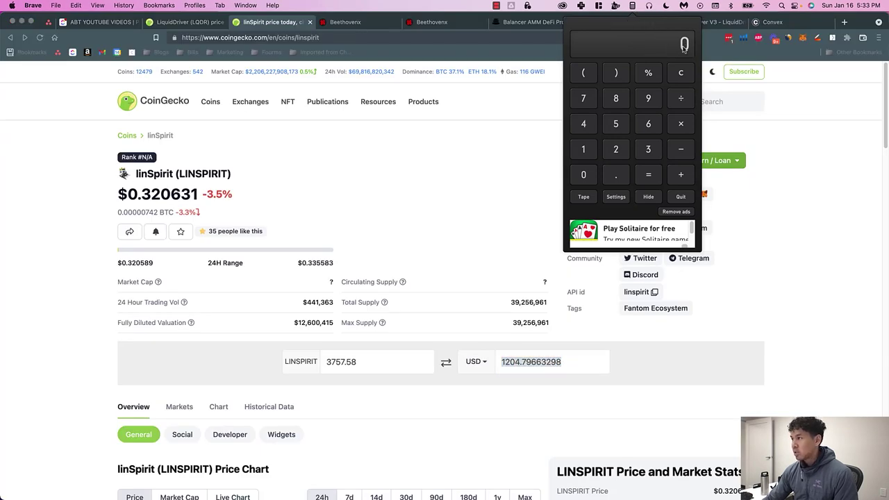
{"action": "type", "text": "1204"}
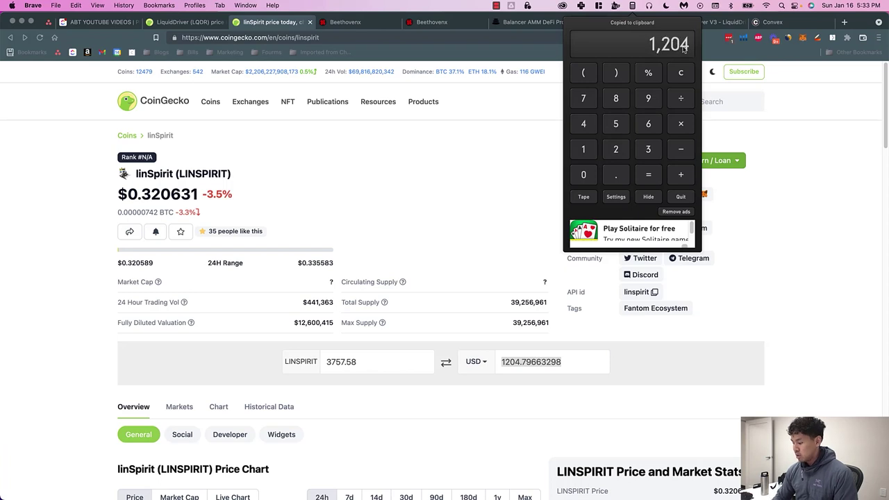
- Calculate the stake's yearly yield by multiplying 1204 by 0.64, the APR on LiquidDriver's linSPIRIT page
{"action": "key", "text": "super+Tab"}
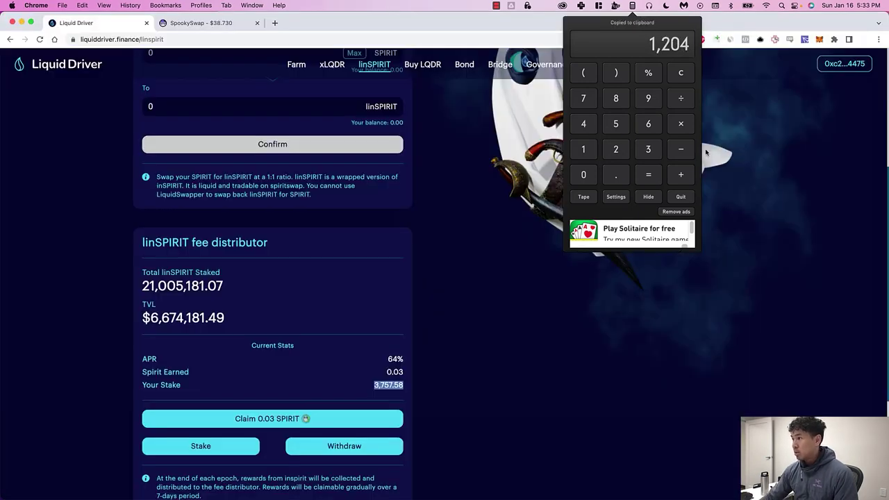
{"action": "left_click", "coordinate": [636, 45]}
{"action": "type", "text": ".64"}
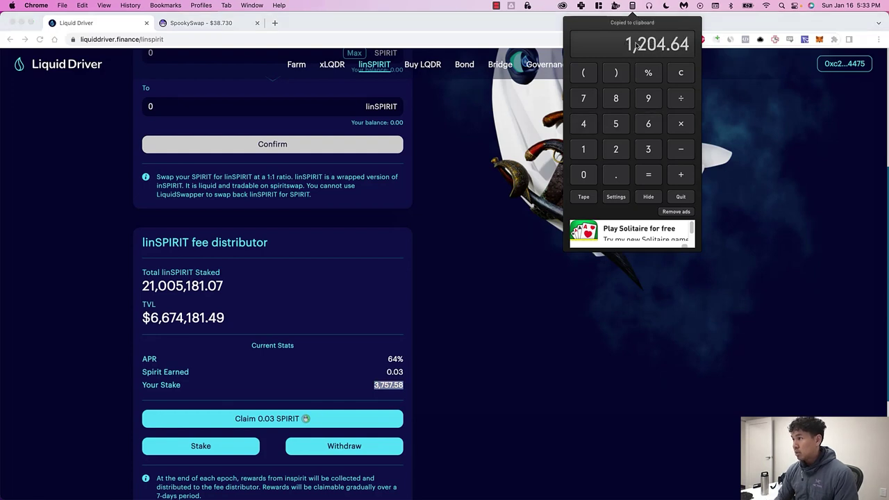
{"action": "key", "text": "BackSpace"}
{"action": "key", "text": "BackSpace"}
{"action": "key", "text": "BackSpace"}
{"action": "type", "text": "*0.64"}
{"action": "key", "text": "Return"}
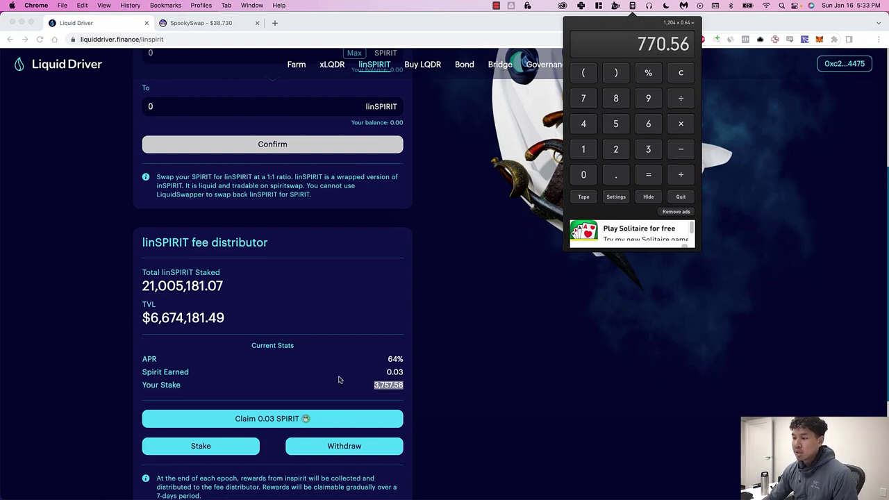
{"action": "left_click", "coordinate": [338, 333]}
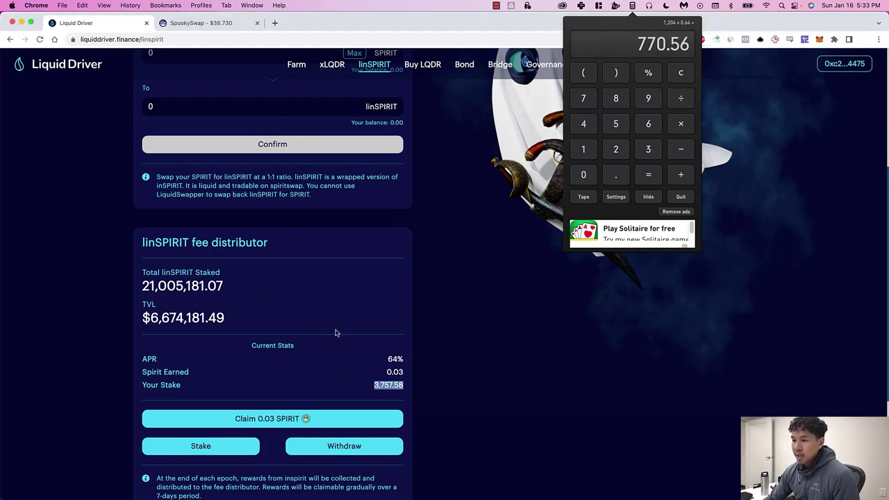
{"action": "left_click", "coordinate": [445, 338]}
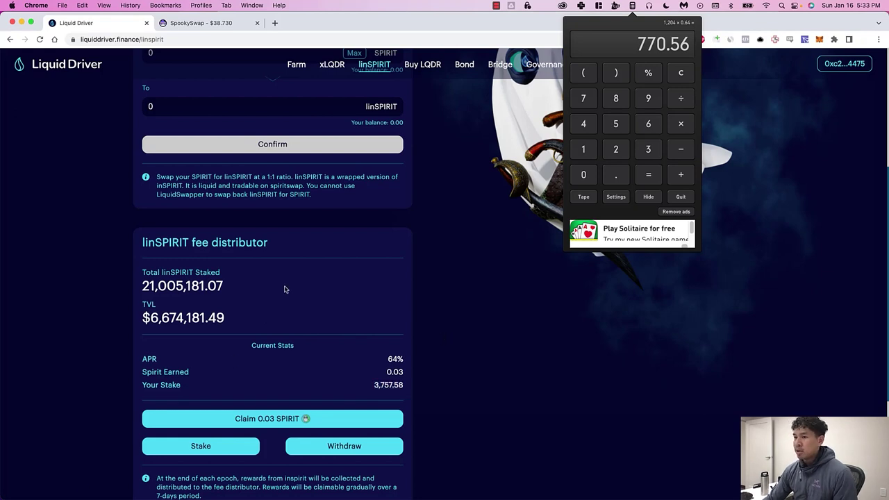
- Close the calculator and submit a stake of the maximum BOO balance, 6.091454974346, on SpookySwap's Stake BOO page
{"action": "left_click", "coordinate": [213, 23]}
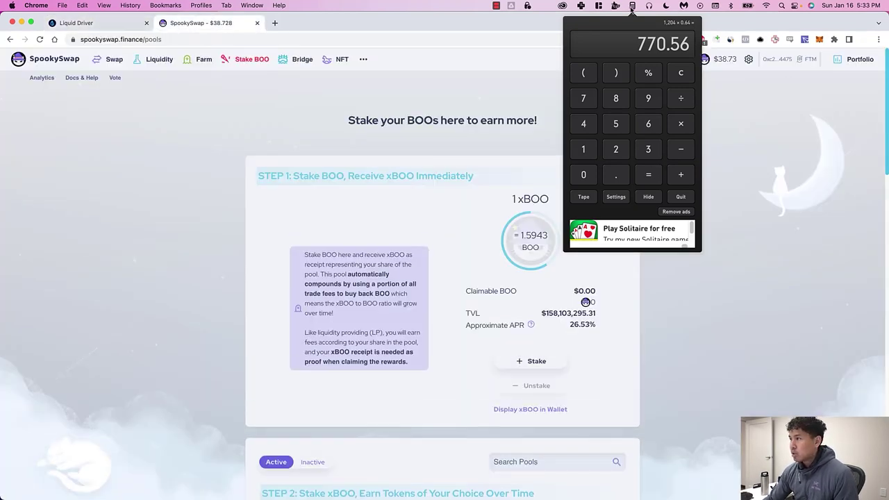
{"action": "left_click", "coordinate": [632, 6]}
{"action": "scroll", "coordinate": [505, 300], "scroll_direction": "down", "scroll_amount": 5}
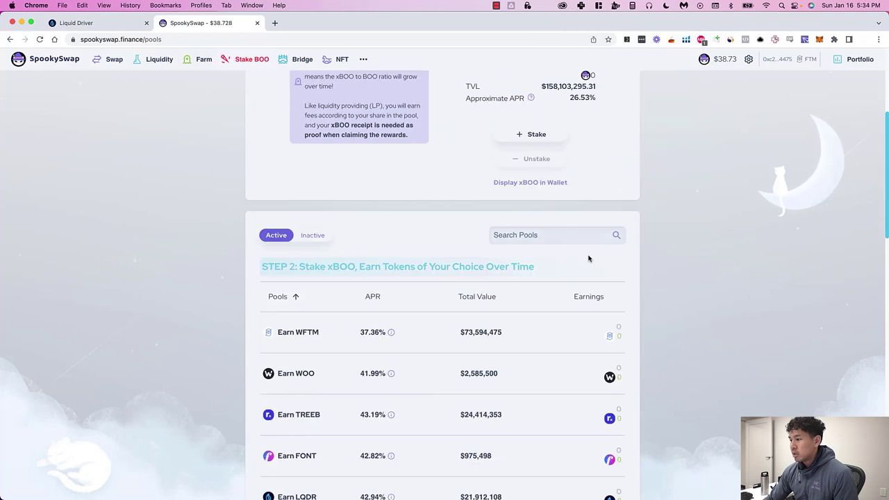
{"action": "left_click", "coordinate": [532, 133]}
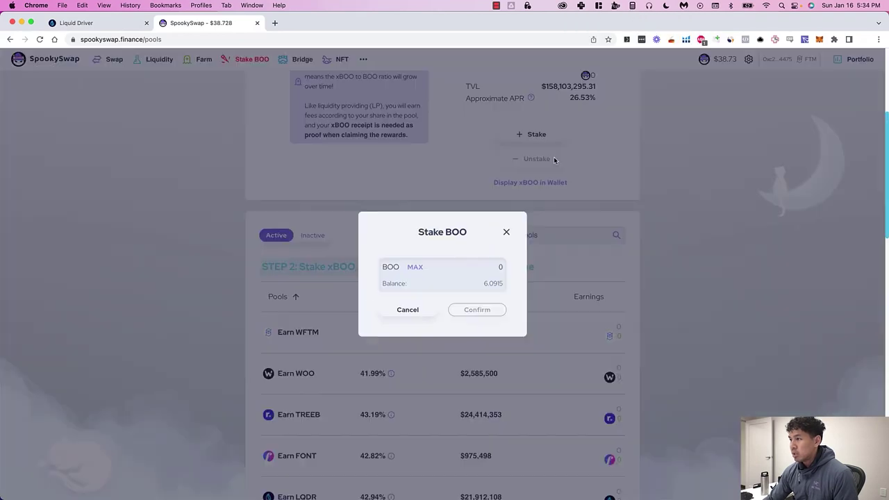
{"action": "left_click", "coordinate": [415, 267]}
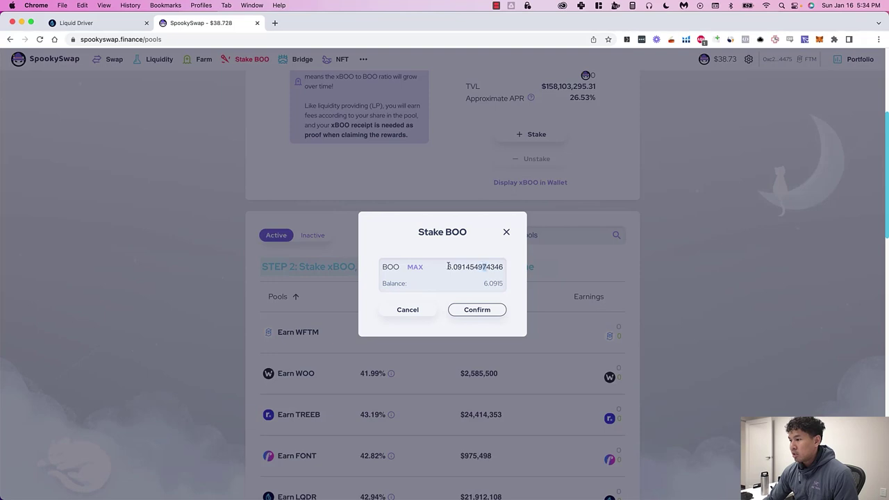
{"action": "left_click_drag", "start_coordinate": [448, 267], "coordinate": [488, 267]}
{"action": "left_click", "coordinate": [477, 311]}
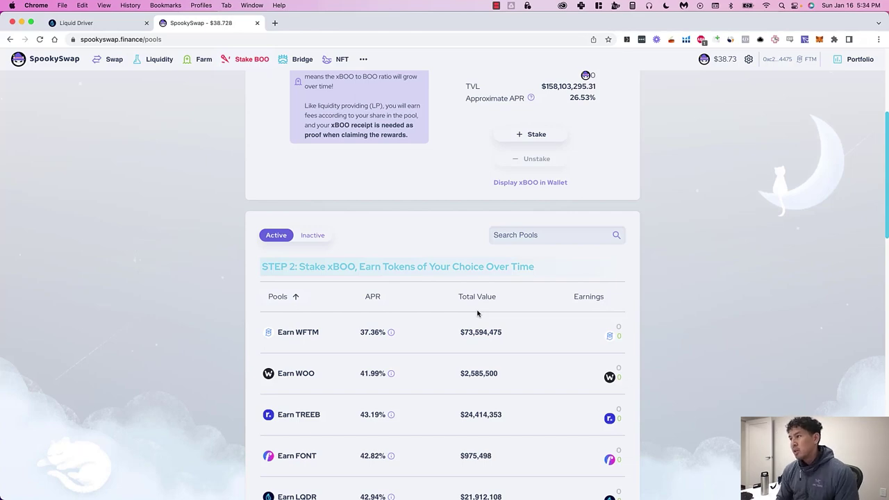
{"action": "scroll", "coordinate": [477, 314], "scroll_direction": "down", "scroll_amount": 10}
{"action": "scroll", "coordinate": [476, 312], "scroll_direction": "up", "scroll_amount": 15}
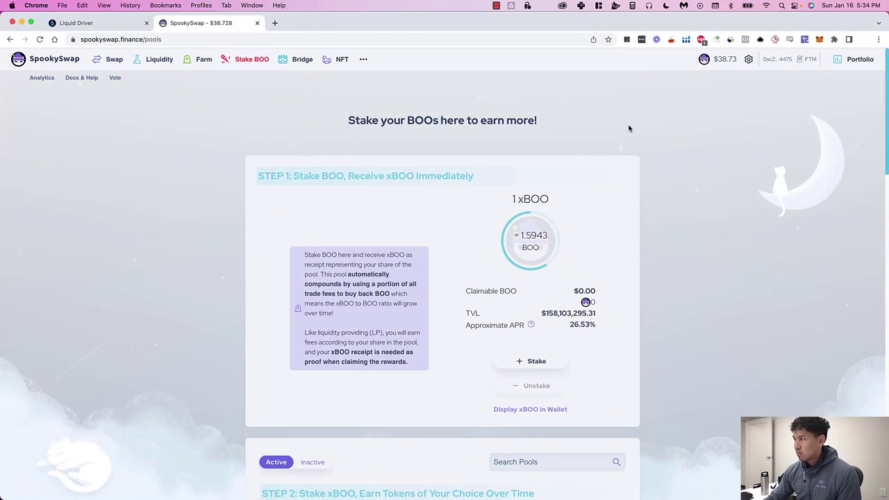
- Calculate the BOO stake's value as 6*38.73 in Spotlight and confirm the staking transaction in MetaMask
{"action": "key", "text": "super+space"}
{"action": "type", "text": "6*.38.73"}
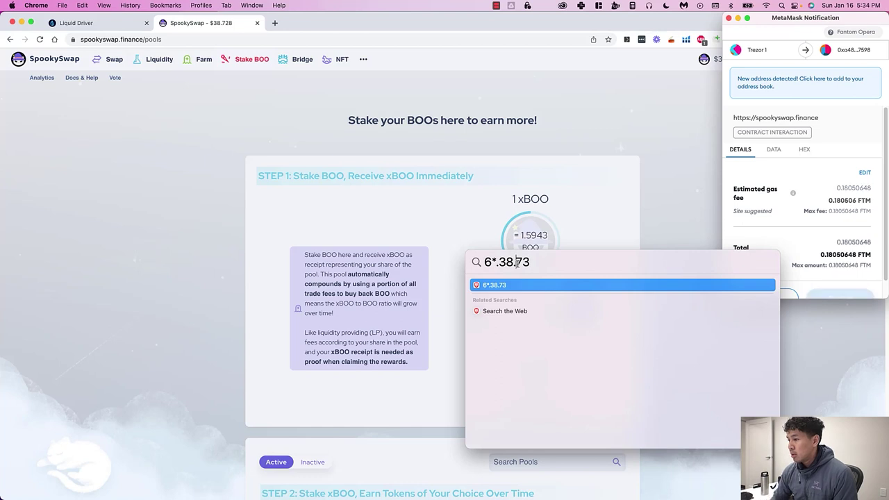
{"action": "key", "text": "Left"}
{"action": "key", "text": "Left"}
{"action": "key", "text": "Left"}
{"action": "key", "text": "Left"}
{"action": "key", "text": "Left"}
{"action": "key", "text": "BackSpace"}
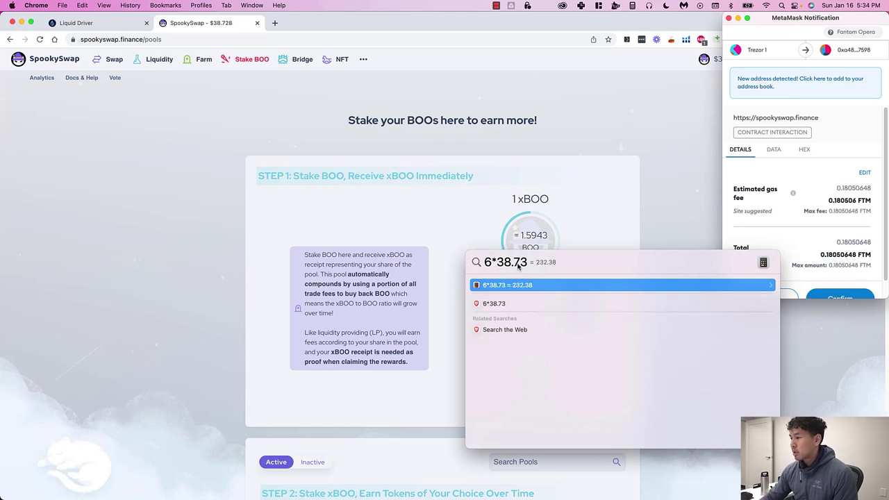
{"action": "key", "text": "Escape"}
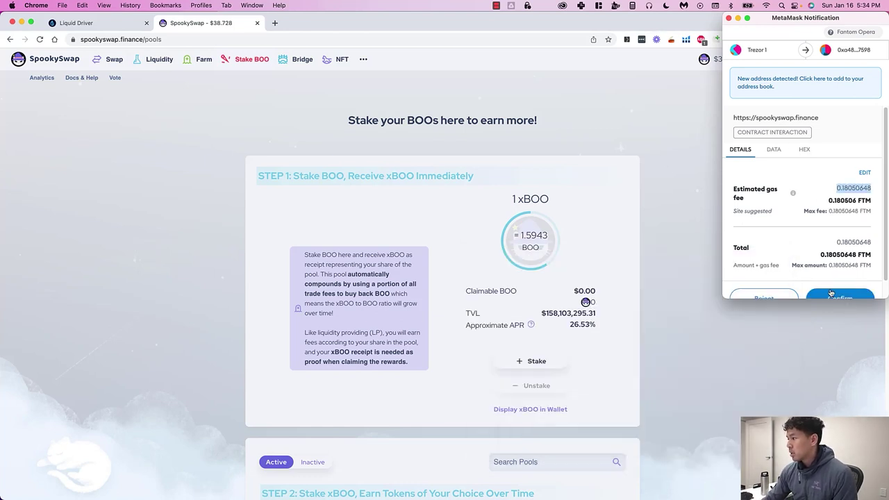
{"action": "left_click", "coordinate": [831, 294]}
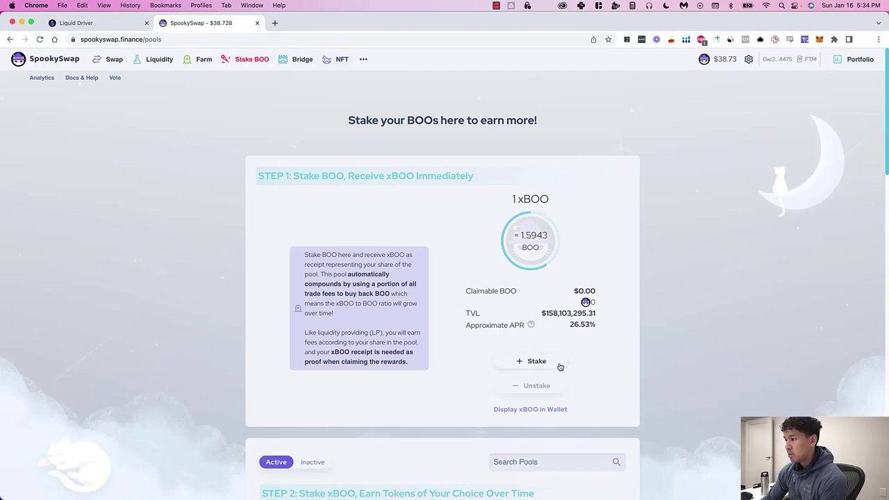
- Examine the BEETS, SPELL, WFTM and BOO reward entries in the Revenue Sharing Vault on LiquidDriver's xLQDR page
{"action": "key", "text": "ctrl+shift+Tab"}
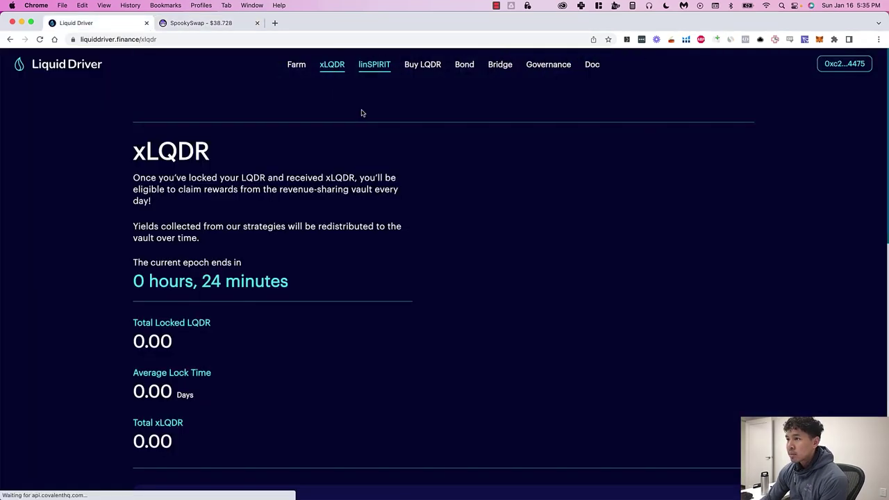
{"action": "scroll", "coordinate": [639, 294], "scroll_direction": "down", "scroll_amount": 5}
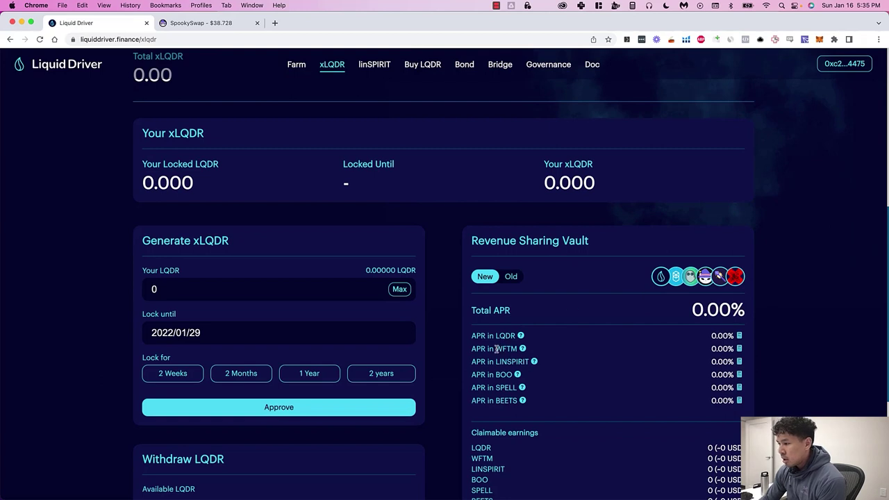
{"action": "triple_click", "coordinate": [522, 401]}
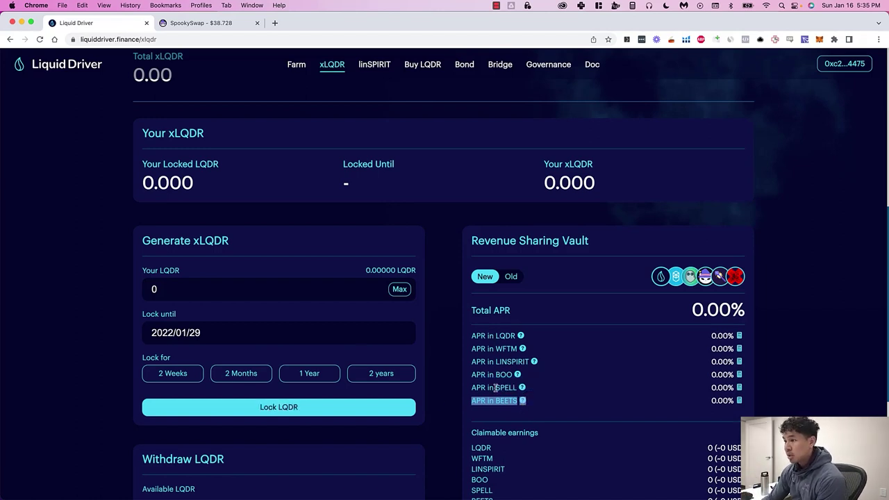
{"action": "left_click_drag", "start_coordinate": [490, 387], "coordinate": [517, 386]}
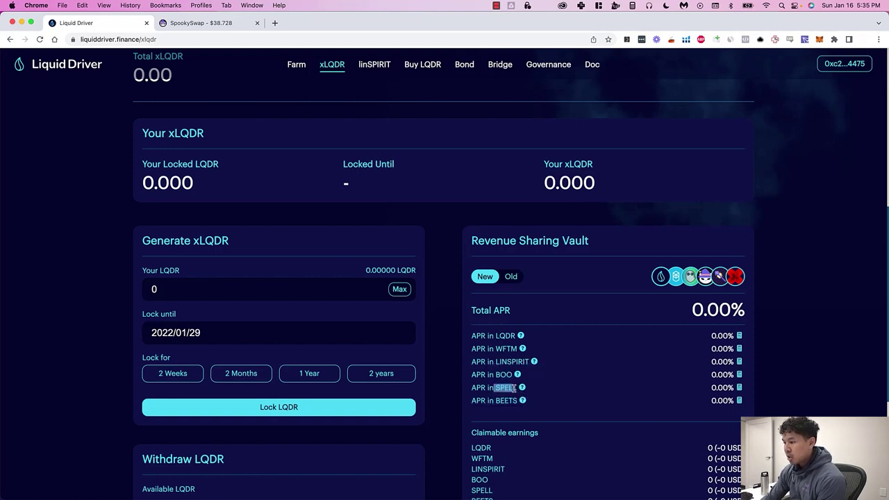
{"action": "scroll", "coordinate": [490, 375], "scroll_direction": "down", "scroll_amount": 1}
{"action": "left_click_drag", "start_coordinate": [493, 346], "coordinate": [517, 347]}
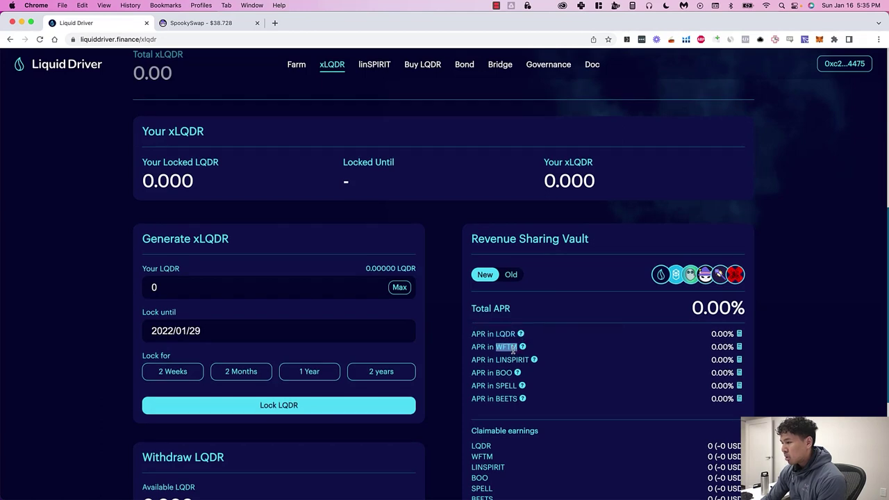
{"action": "left_click_drag", "start_coordinate": [487, 372], "coordinate": [509, 374]}
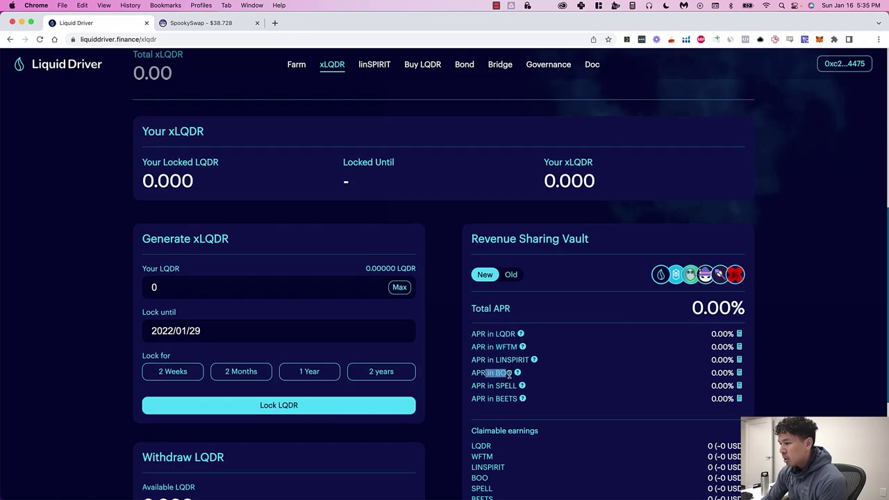
- Check the staking transaction in the wallet's activity on SpookySwap and reload the page
{"action": "left_click", "coordinate": [199, 23]}
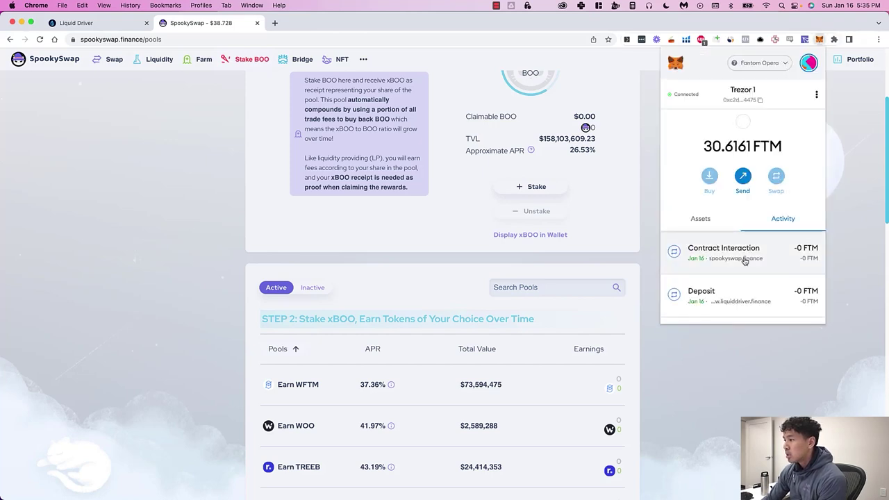
{"action": "left_click", "coordinate": [632, 200]}
{"action": "scroll", "coordinate": [559, 191], "scroll_direction": "up", "scroll_amount": 5}
{"action": "right_click", "coordinate": [694, 208]}
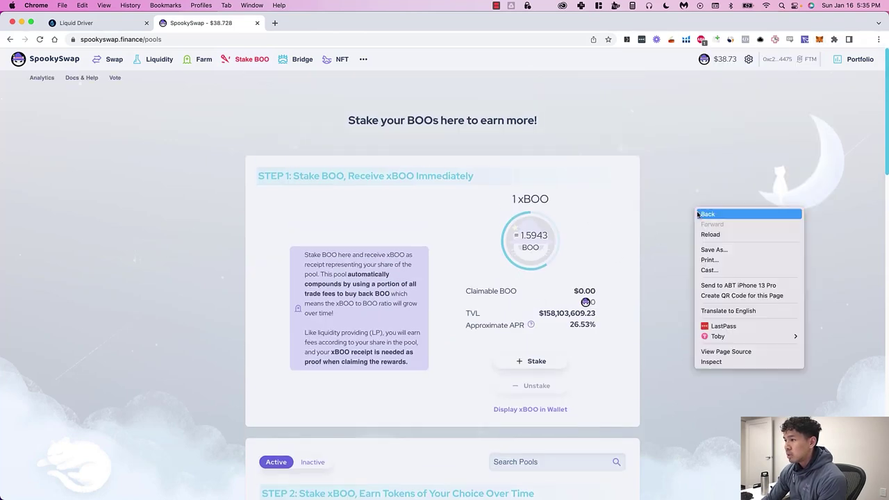
{"action": "left_click", "coordinate": [701, 236]}
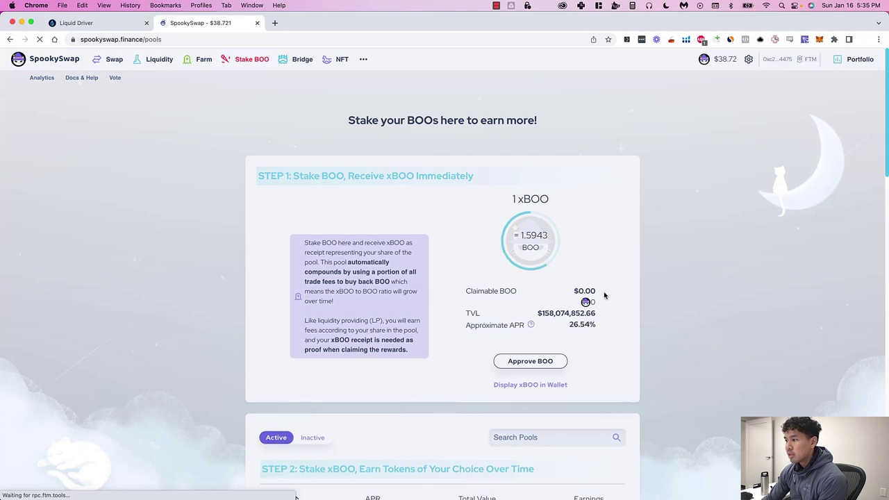
- Examine the claimable BOO and approximate APR, and compare the APRs of the xBOO pools
{"action": "scroll", "coordinate": [634, 281], "scroll_direction": "down", "scroll_amount": 2}
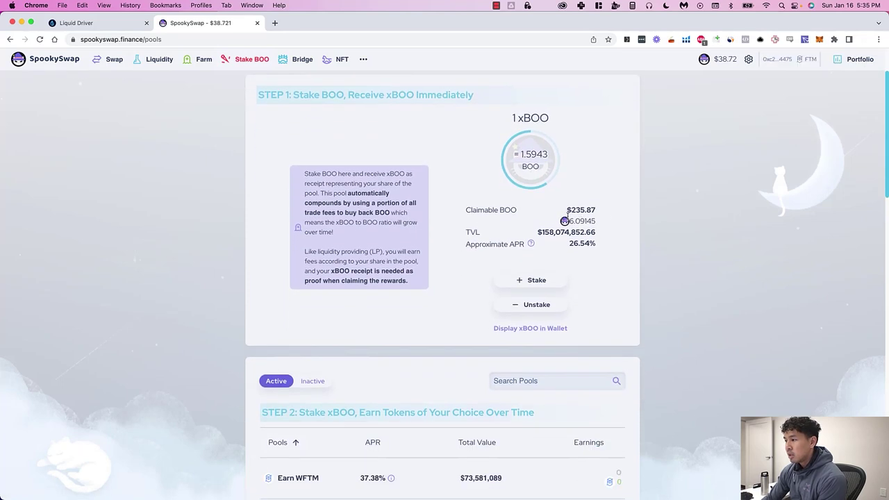
{"action": "left_click_drag", "start_coordinate": [558, 241], "coordinate": [662, 258]}
{"action": "scroll", "coordinate": [674, 264], "scroll_direction": "down", "scroll_amount": 4}
{"action": "scroll", "coordinate": [431, 209], "scroll_direction": "down", "scroll_amount": 5}
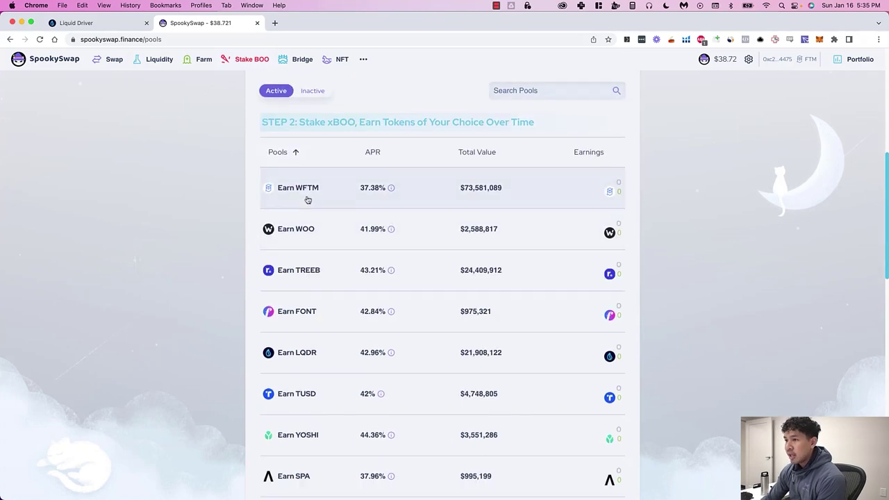
{"action": "scroll", "coordinate": [384, 282], "scroll_direction": "down", "scroll_amount": 3}
{"action": "scroll", "coordinate": [563, 249], "scroll_direction": "up", "scroll_amount": 8}
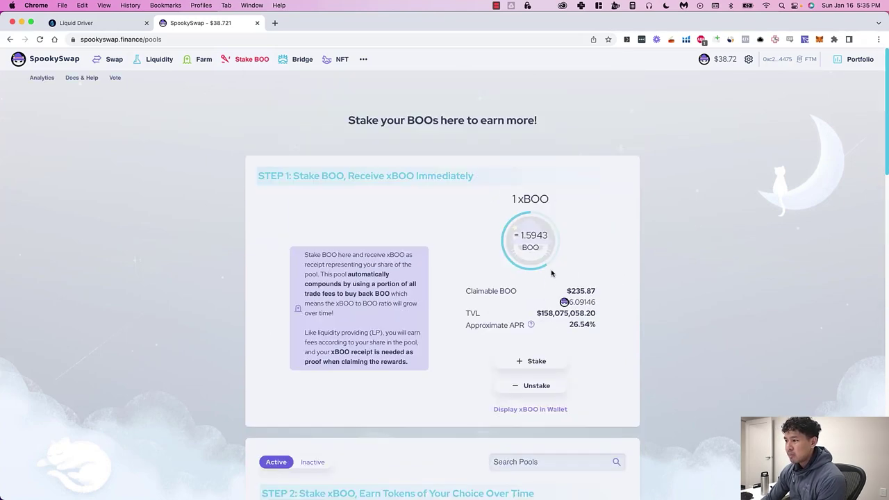
{"action": "left_click_drag", "start_coordinate": [552, 274], "coordinate": [596, 327]}
{"action": "left_click", "coordinate": [601, 327]}
{"action": "scroll", "coordinate": [600, 327], "scroll_direction": "down", "scroll_amount": 3}
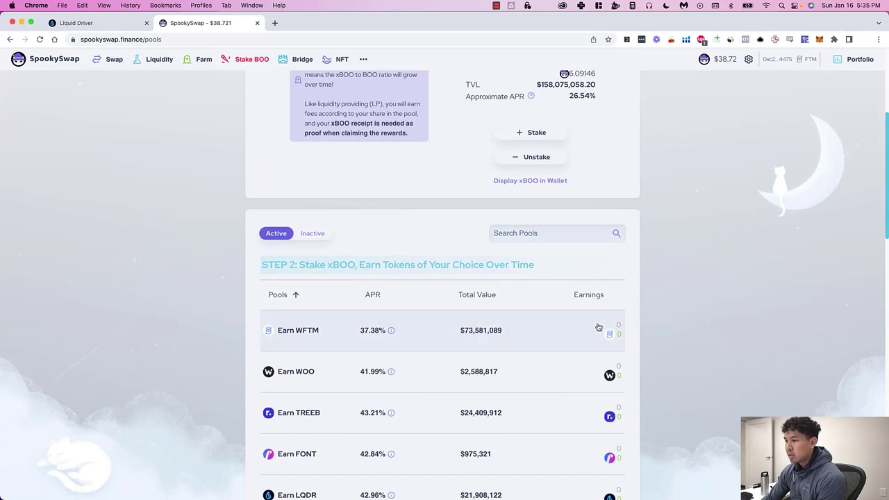
{"action": "scroll", "coordinate": [361, 326], "scroll_direction": "down", "scroll_amount": 2}
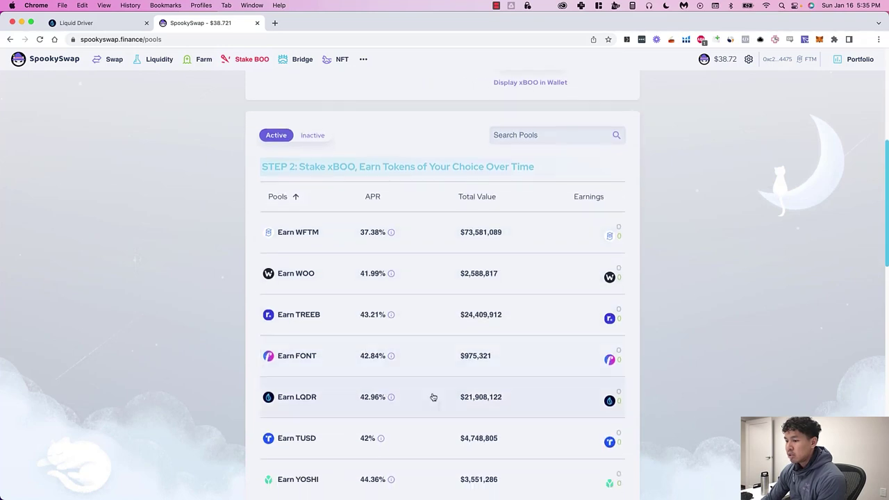
- Expand the Earn LQDR pool, approve xBOO spending for it and confirm the approval in MetaMask
{"action": "left_click", "coordinate": [422, 383]}
{"action": "scroll", "coordinate": [526, 365], "scroll_direction": "down", "scroll_amount": 4}
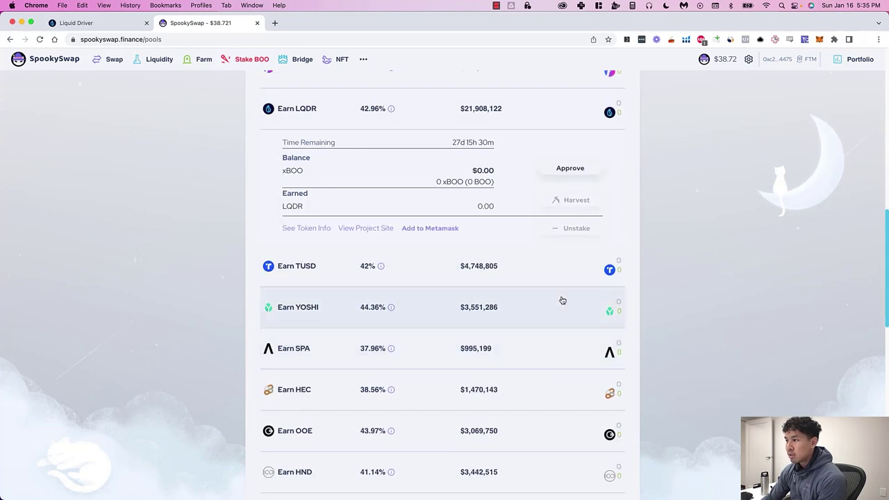
{"action": "scroll", "coordinate": [579, 271], "scroll_direction": "up", "scroll_amount": 2}
{"action": "left_click", "coordinate": [580, 266]}
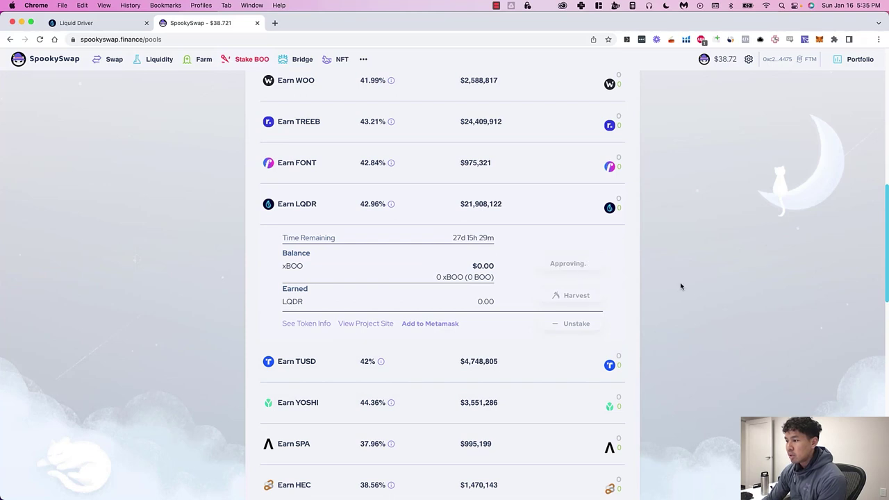
{"action": "left_click", "coordinate": [844, 280]}
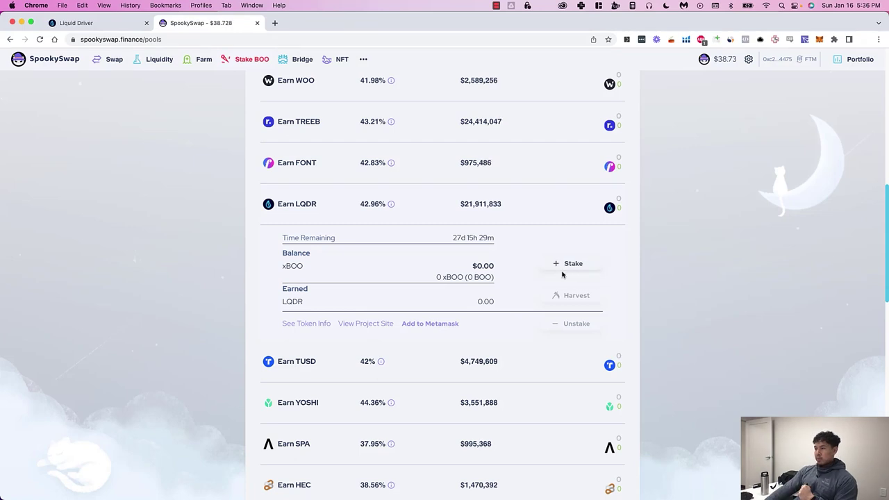
- Stake xBOO in the Earn LQDR pool and confirm the deposit transaction in MetaMask
{"action": "left_click", "coordinate": [575, 270]}
{"action": "left_click", "coordinate": [416, 267]}
{"action": "left_click", "coordinate": [477, 310]}
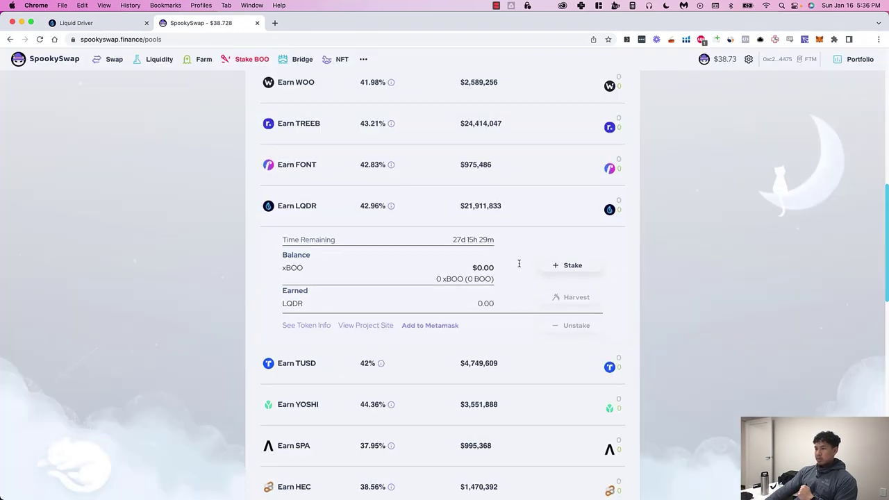
{"action": "scroll", "coordinate": [568, 282], "scroll_direction": "up", "scroll_amount": 8}
{"action": "left_click_drag", "start_coordinate": [567, 328], "coordinate": [615, 334]}
{"action": "scroll", "coordinate": [582, 328], "scroll_direction": "down", "scroll_amount": 10}
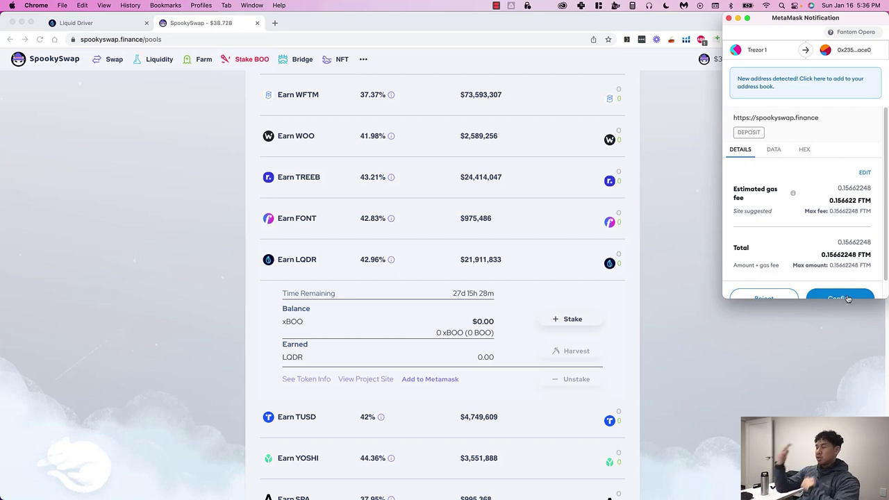
{"action": "left_click", "coordinate": [847, 298]}
{"action": "left_click", "coordinate": [819, 40]}
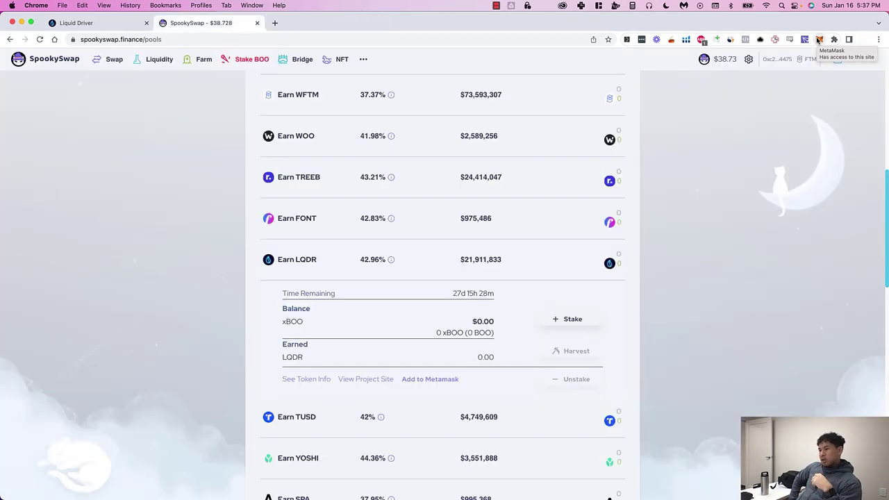
- Switch to Discord and view the trades and living-room channels of the Goon Squad server
{"action": "left_click", "coordinate": [79, 24]}
{"action": "left_click", "coordinate": [201, 25]}
{"action": "key", "text": "super+Tab"}
{"action": "left_click", "coordinate": [483, 261]}
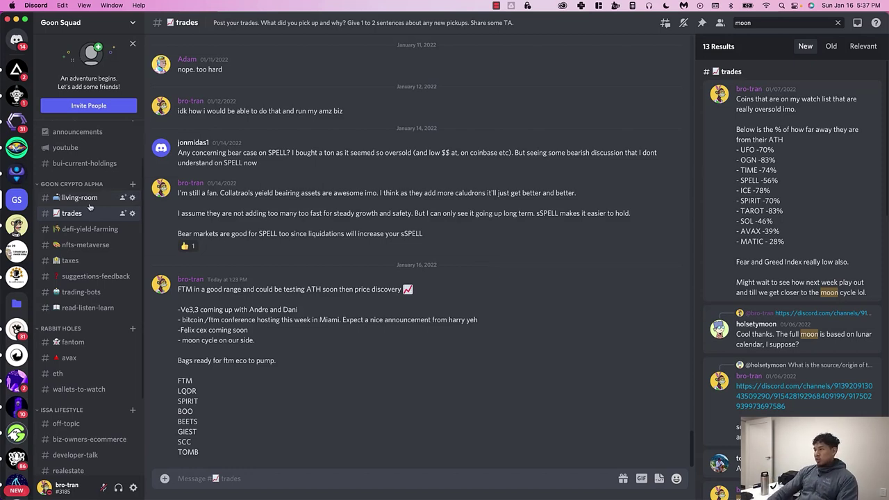
{"action": "key", "text": "alt+Up"}
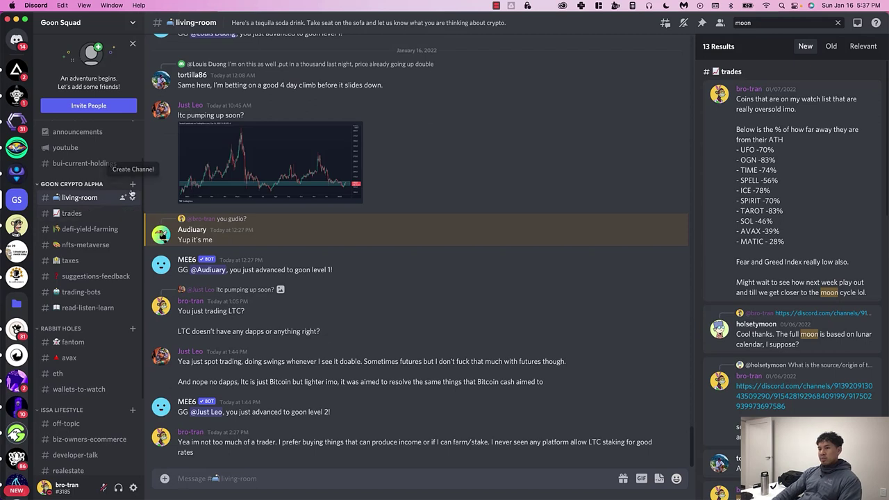
{"action": "scroll", "coordinate": [91, 173], "scroll_direction": "up", "scroll_amount": 2}
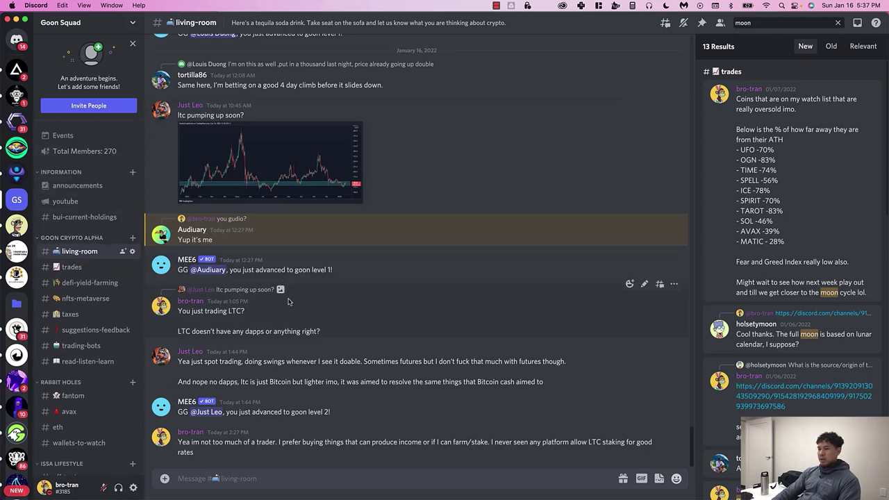